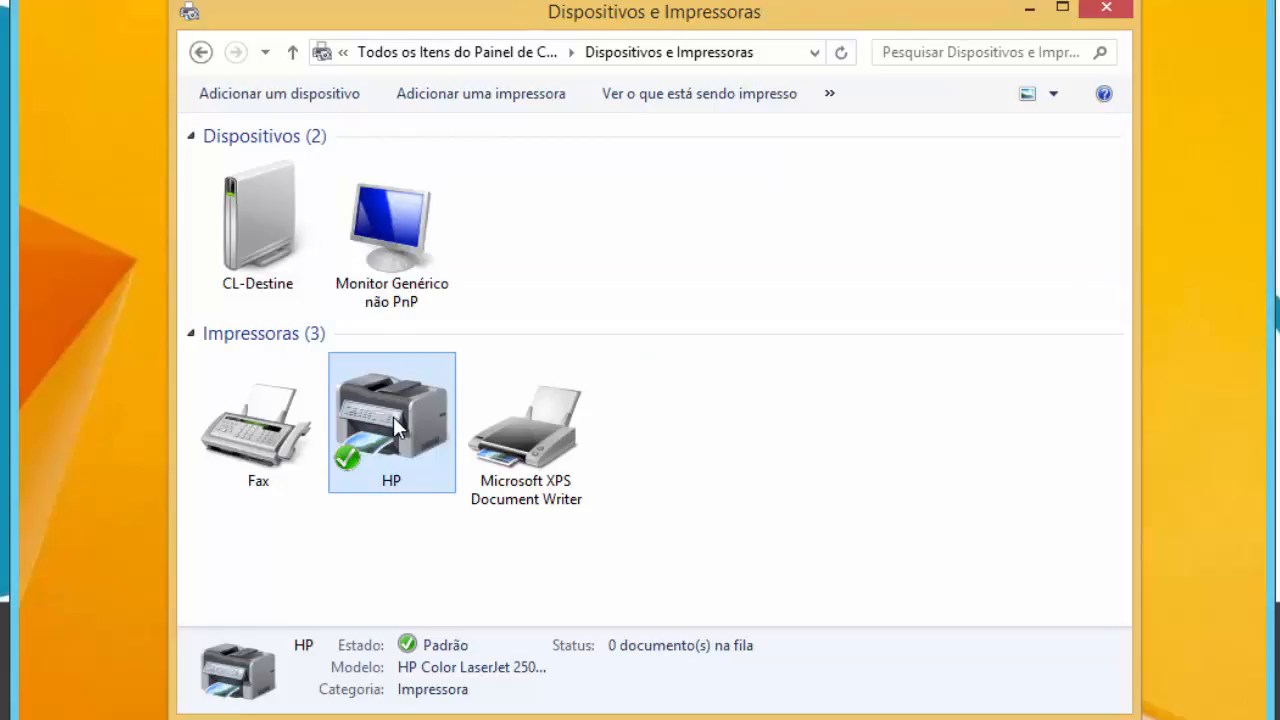
Open the printer properties of the HP printer and move the dialog toward the middle of the screen.
right_click(393, 416)
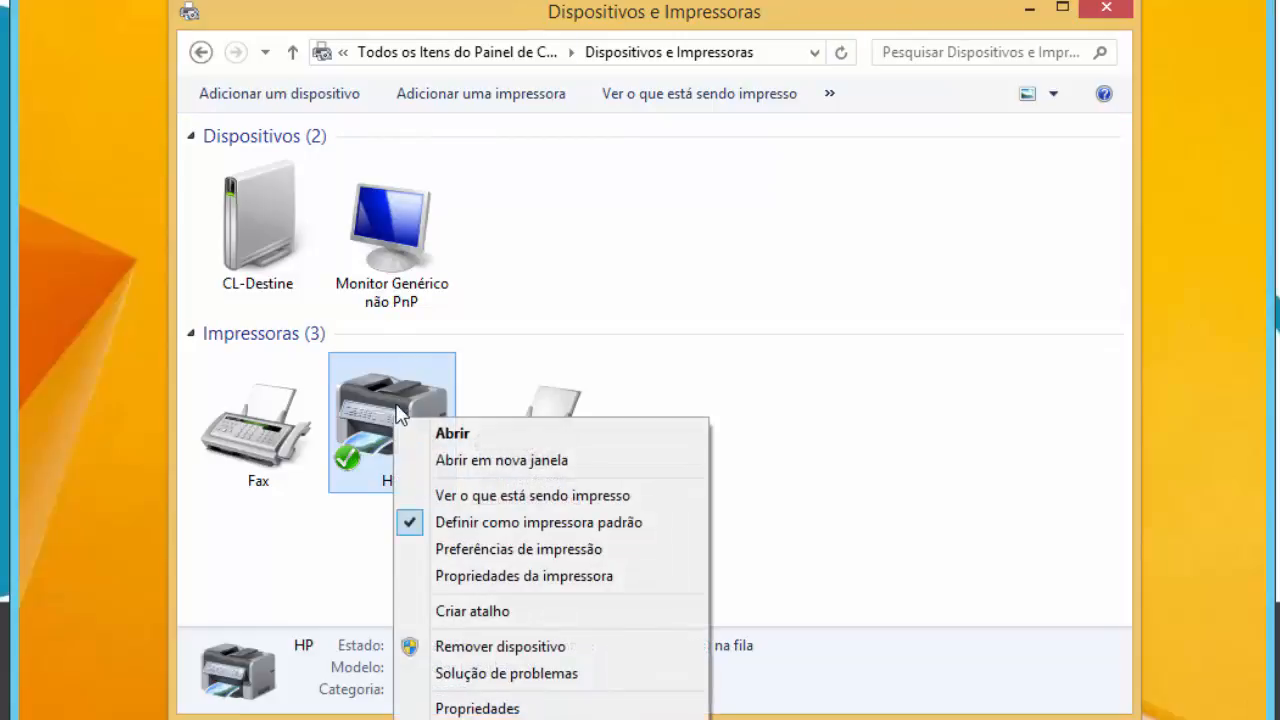
click(671, 223)
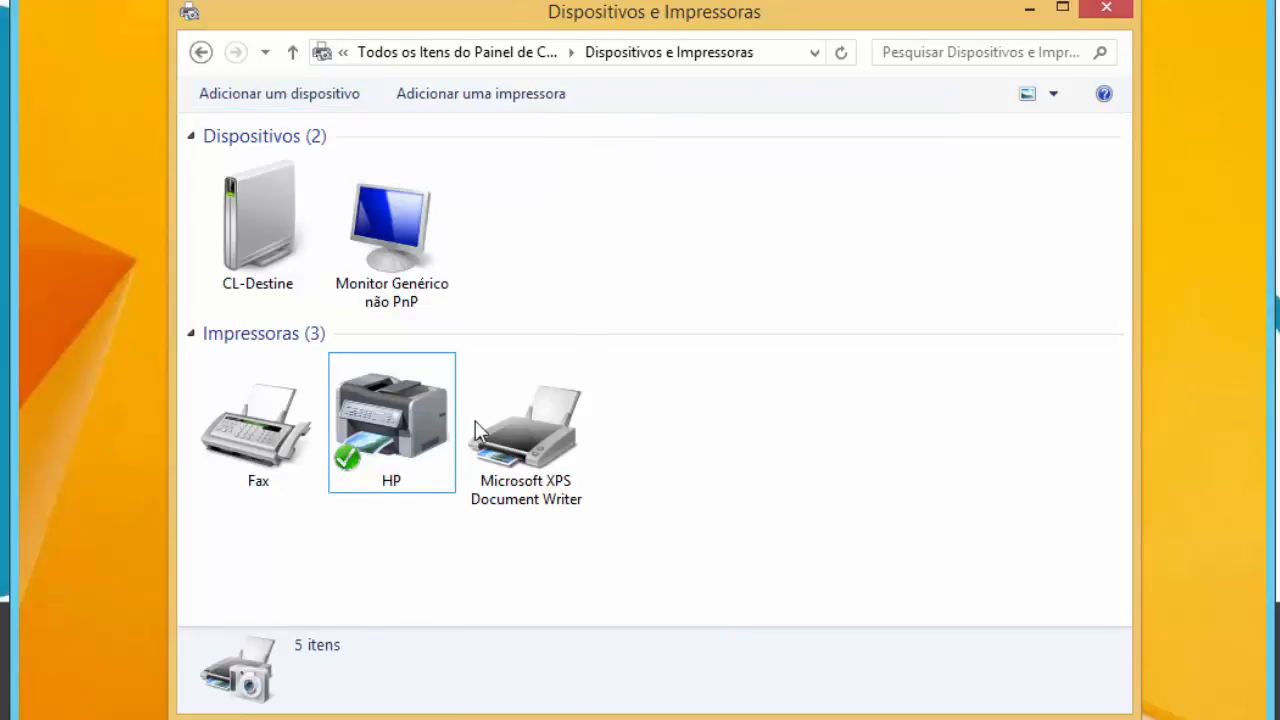
right_click(410, 425)
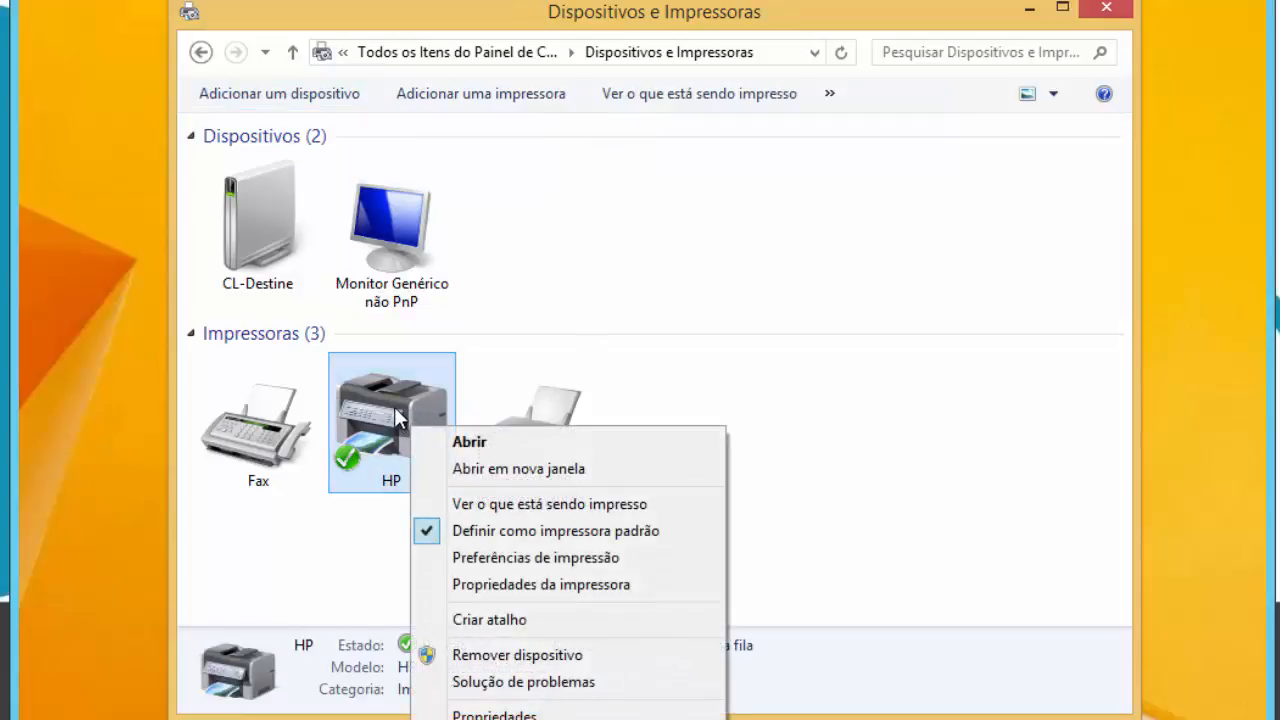
click(625, 586)
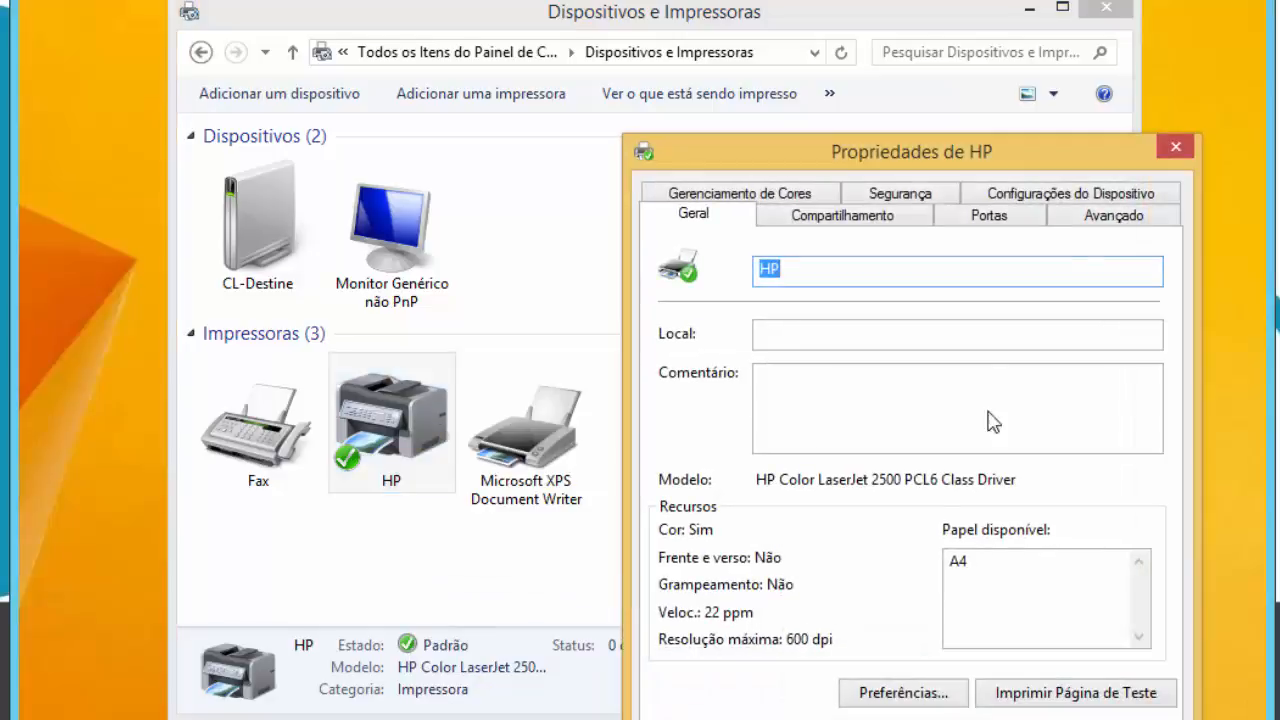
drag(1055, 160, 716, 57)
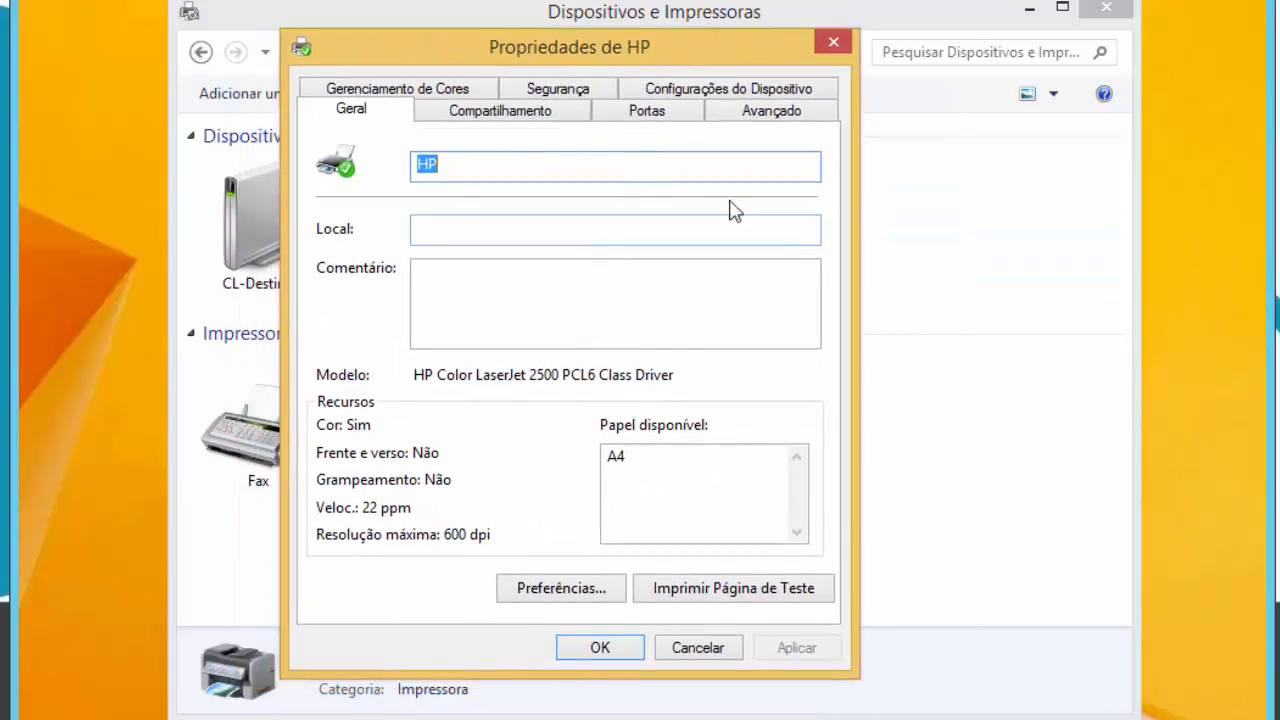
click(502, 166)
click(459, 222)
click(493, 291)
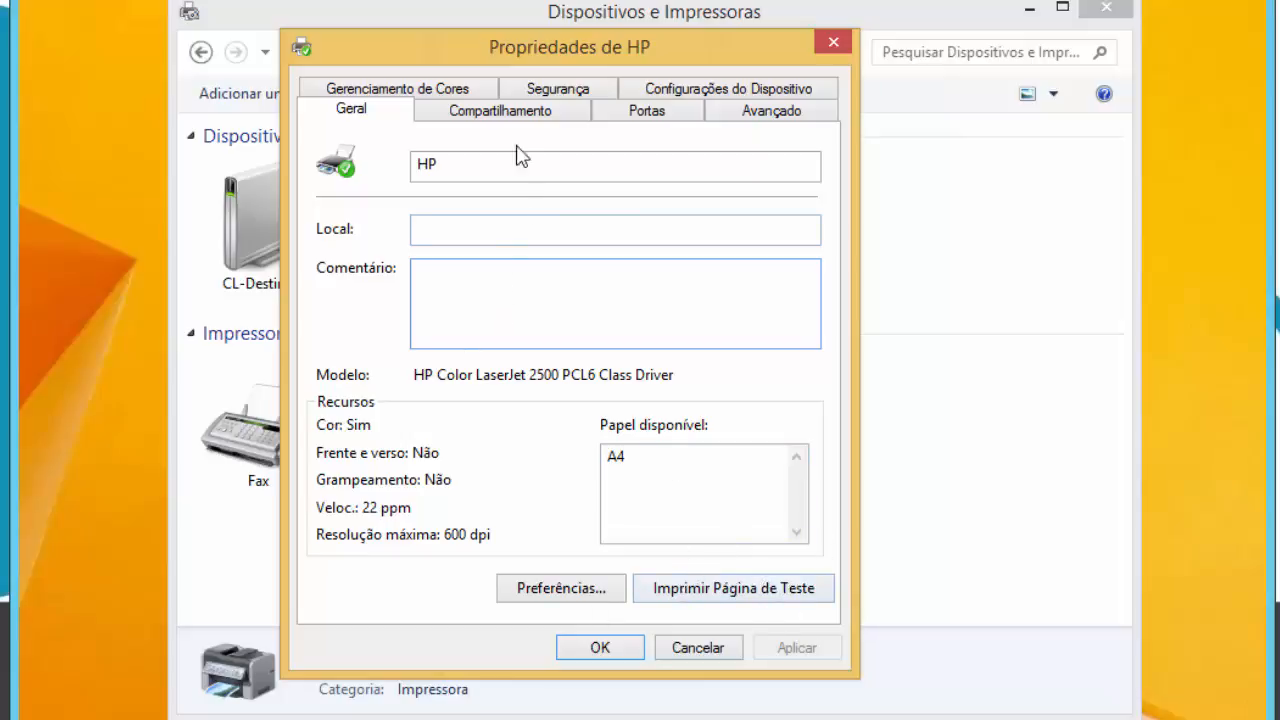
Share the HP printer under the share name "HP 1º Andar".
click(508, 116)
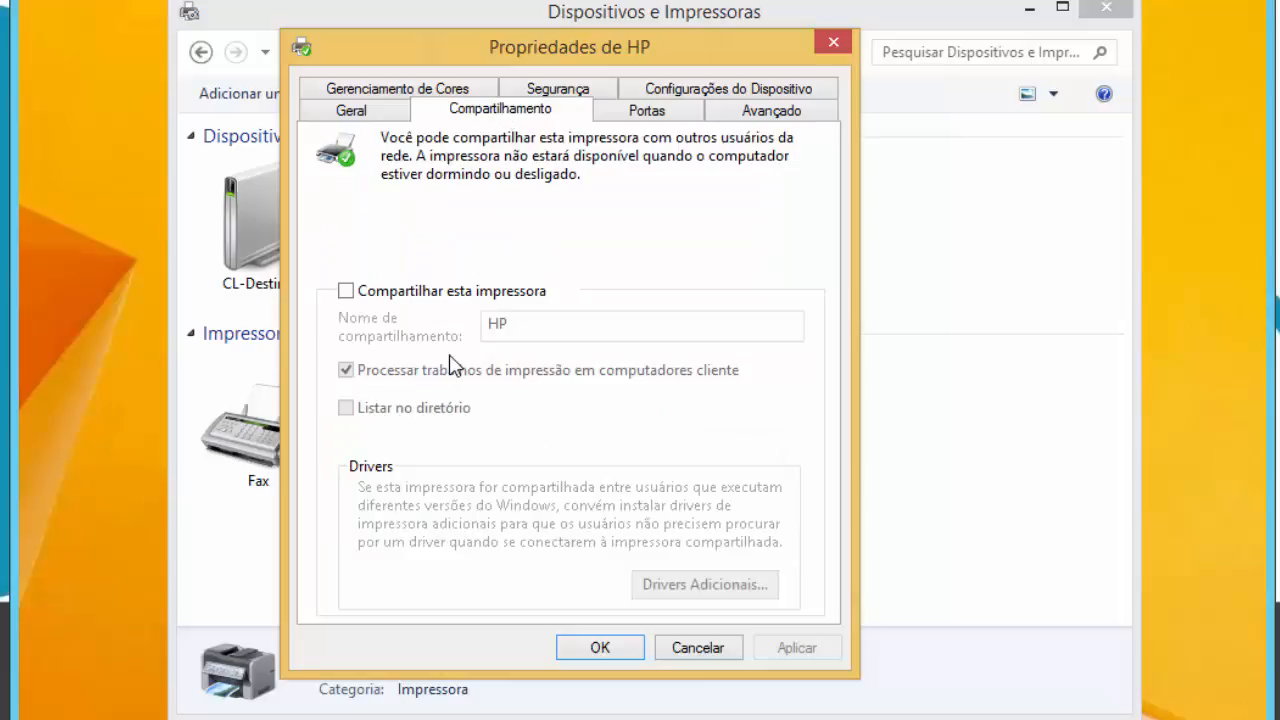
click(346, 290)
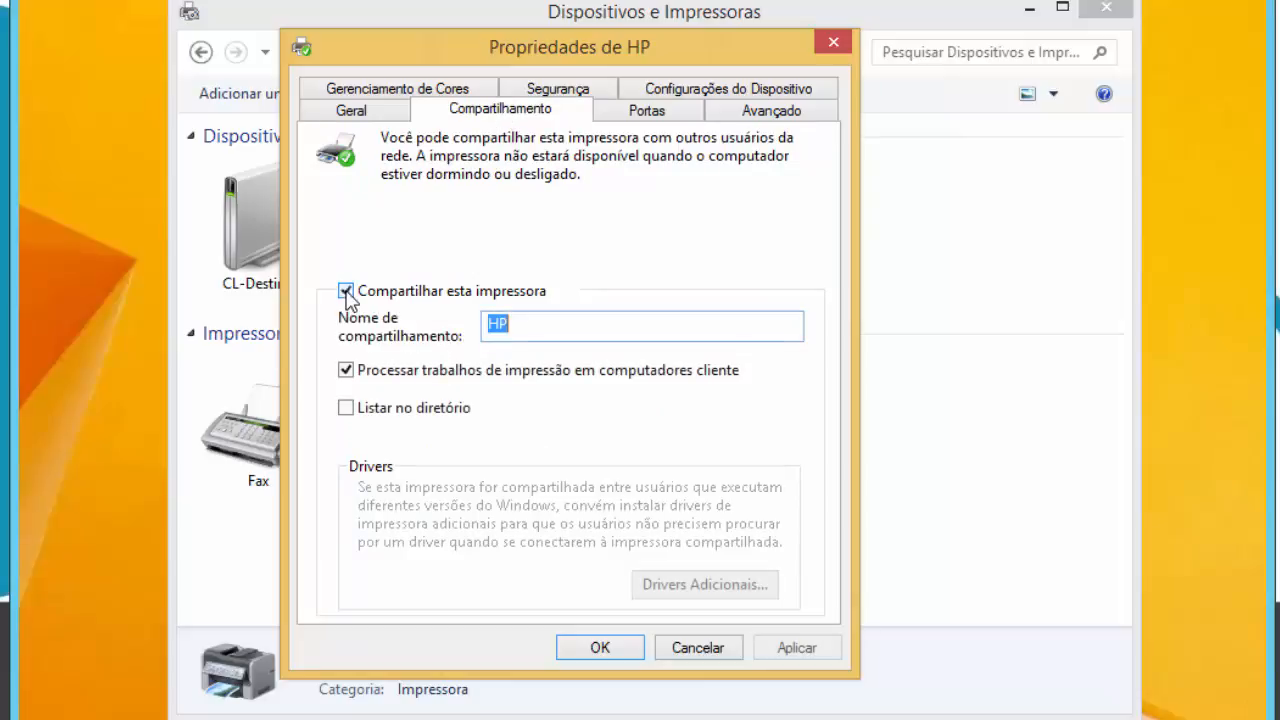
click(535, 327)
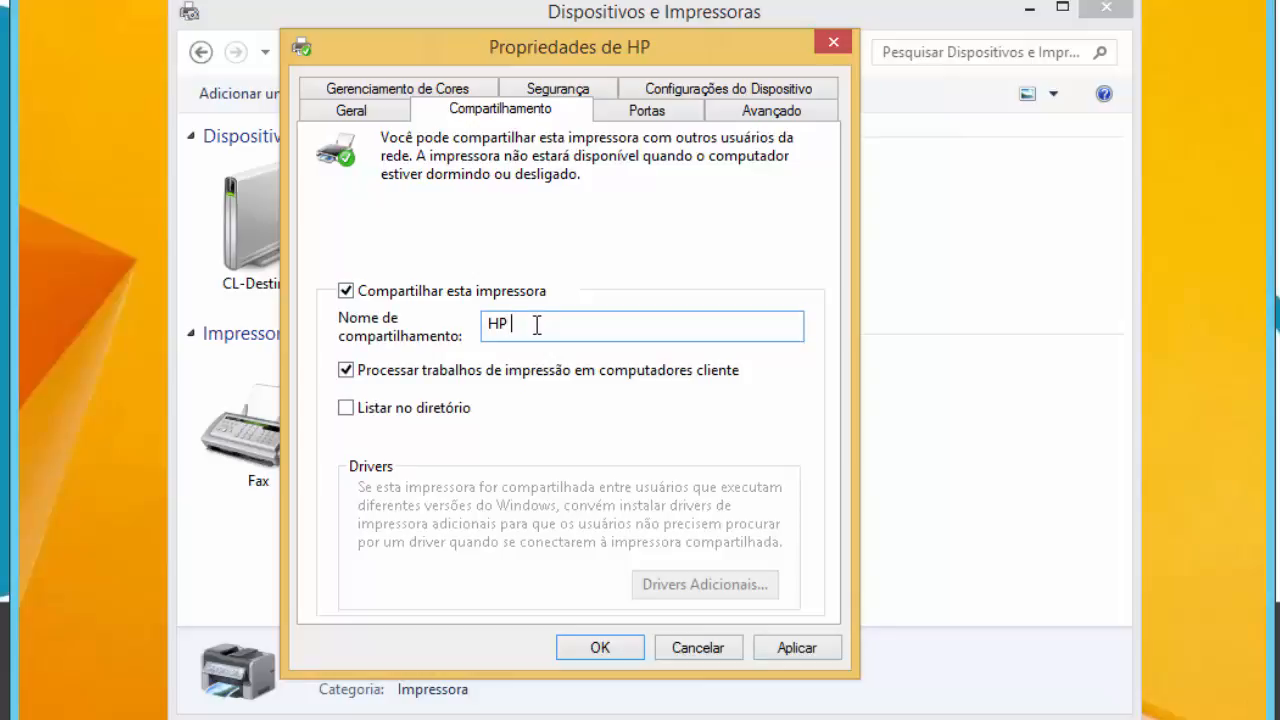
text(19 Andar)
Add the DIRETORIA group to the printer's security permissions, additionally allow it "Gerenciar documentos", and apply the changes.
click(568, 92)
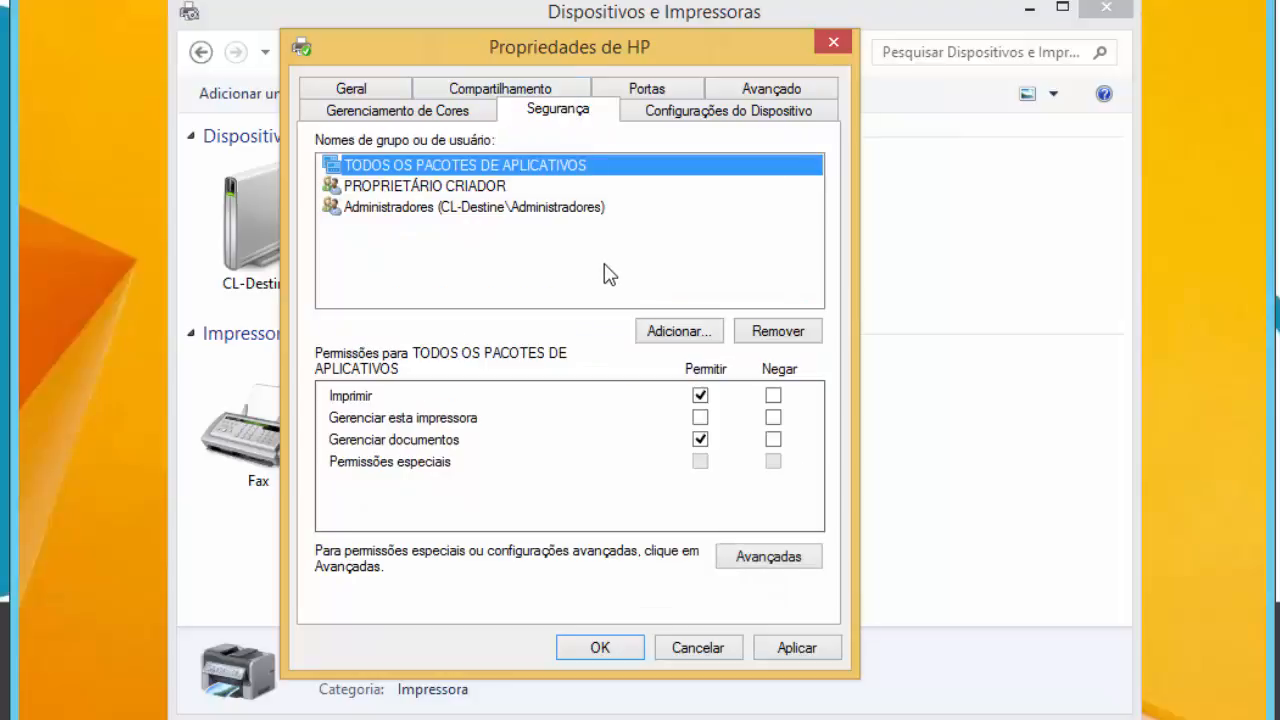
click(680, 334)
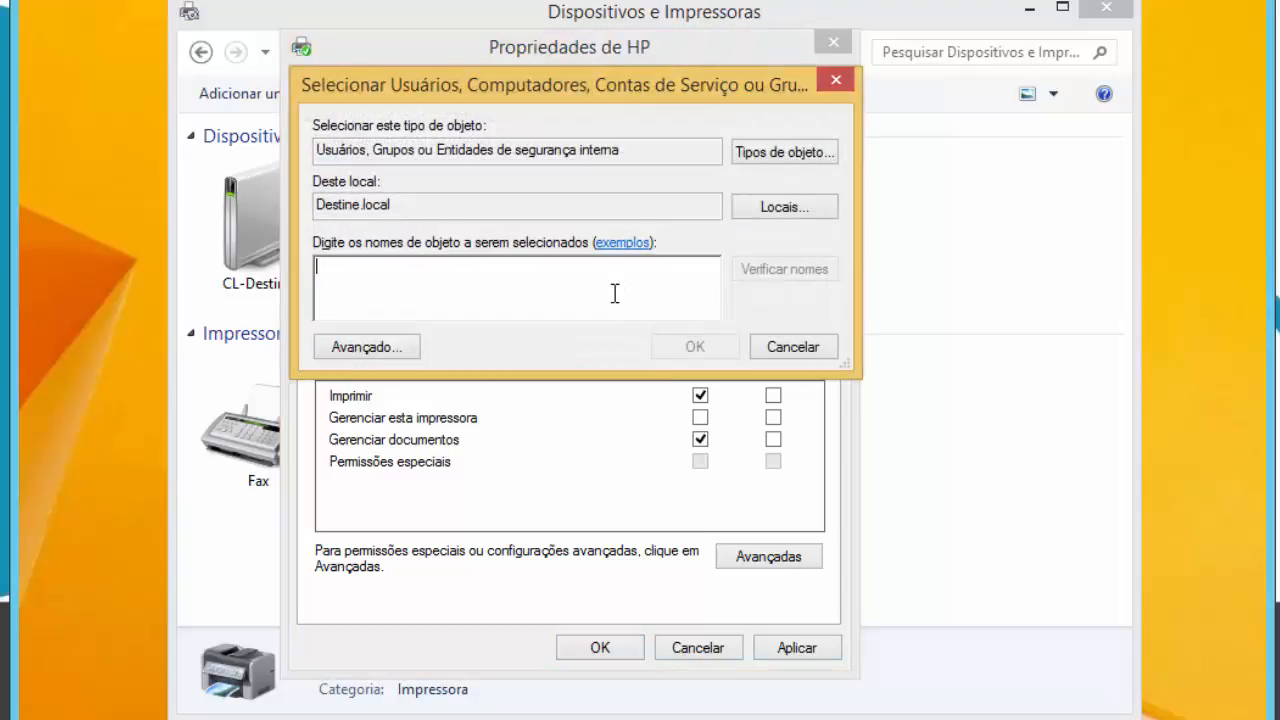
text(direto)
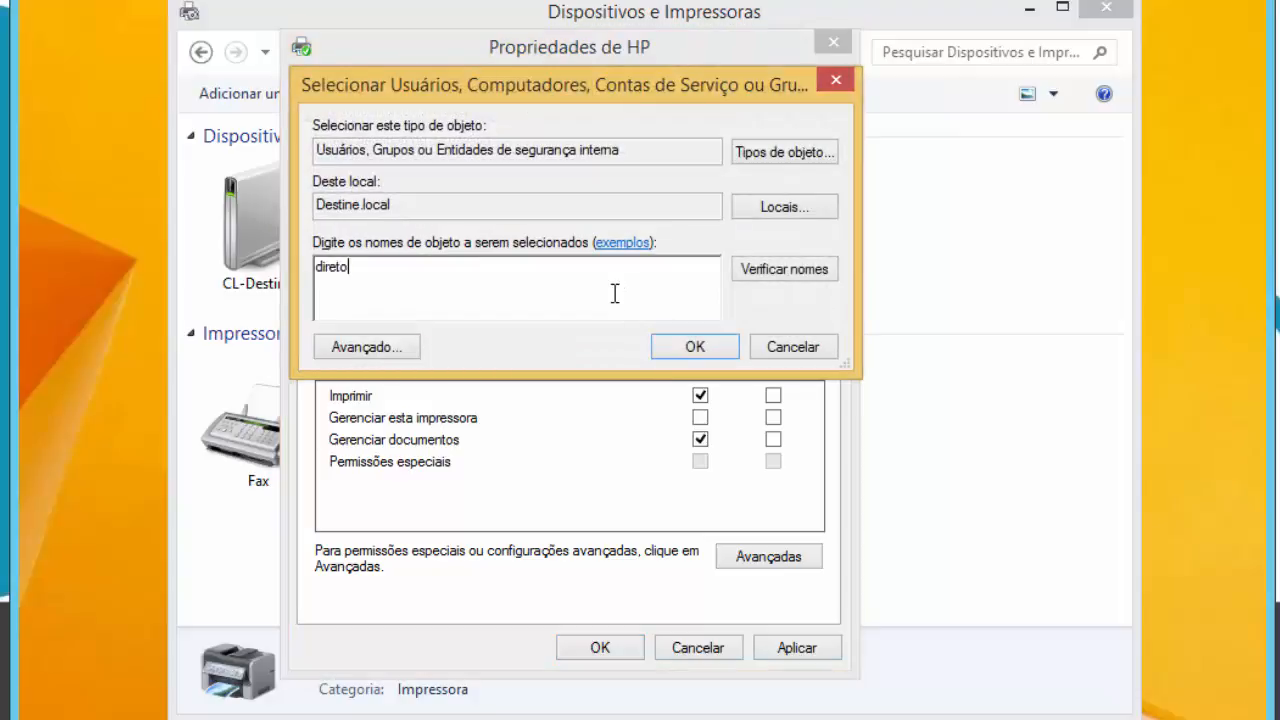
click(789, 270)
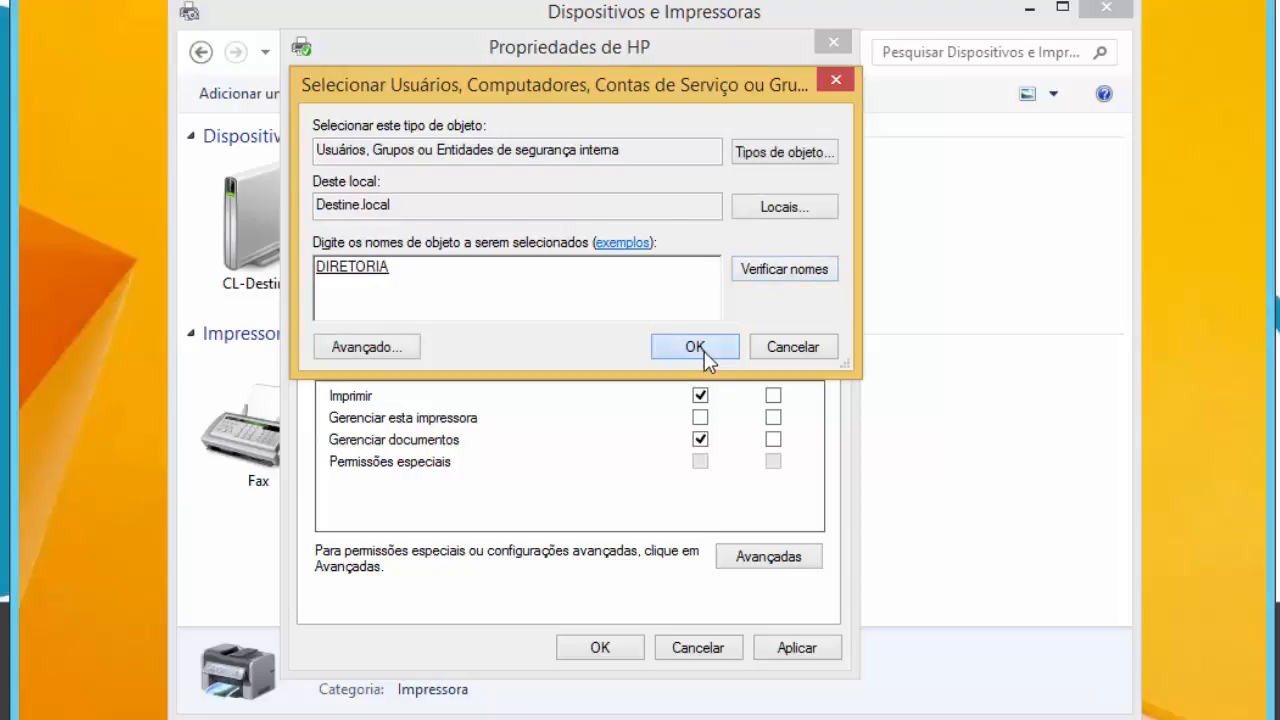
click(695, 347)
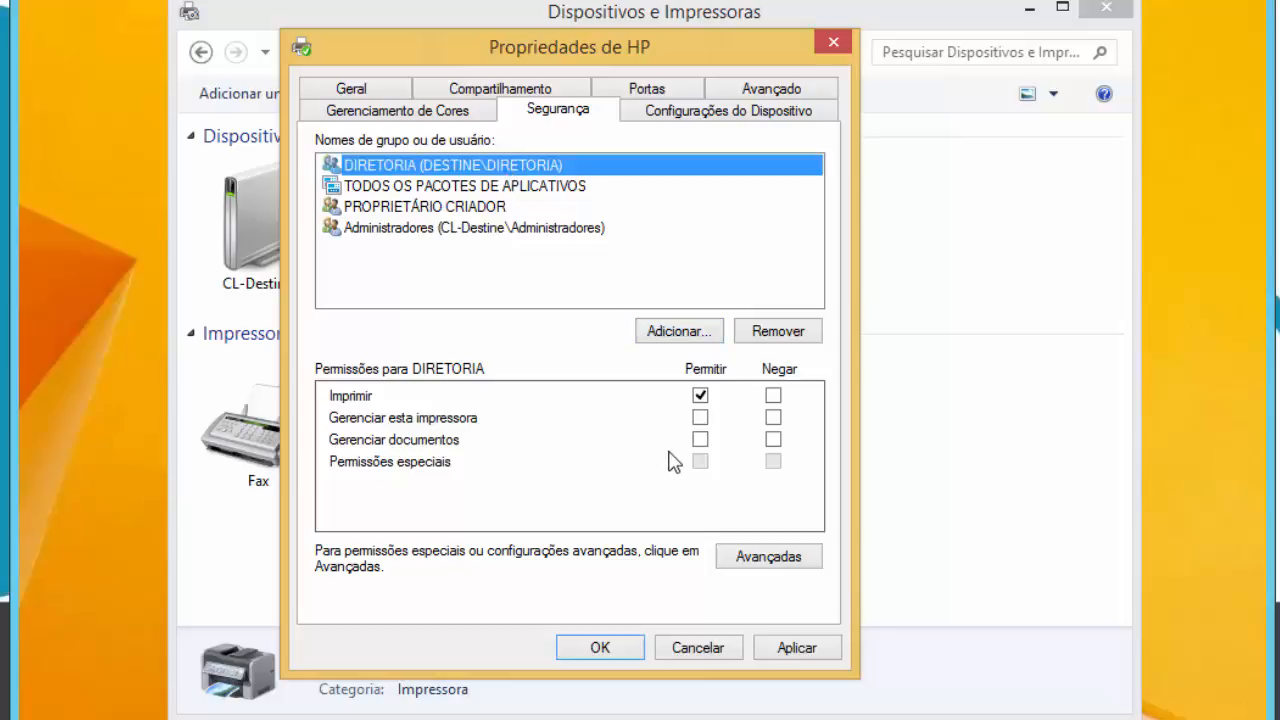
click(700, 440)
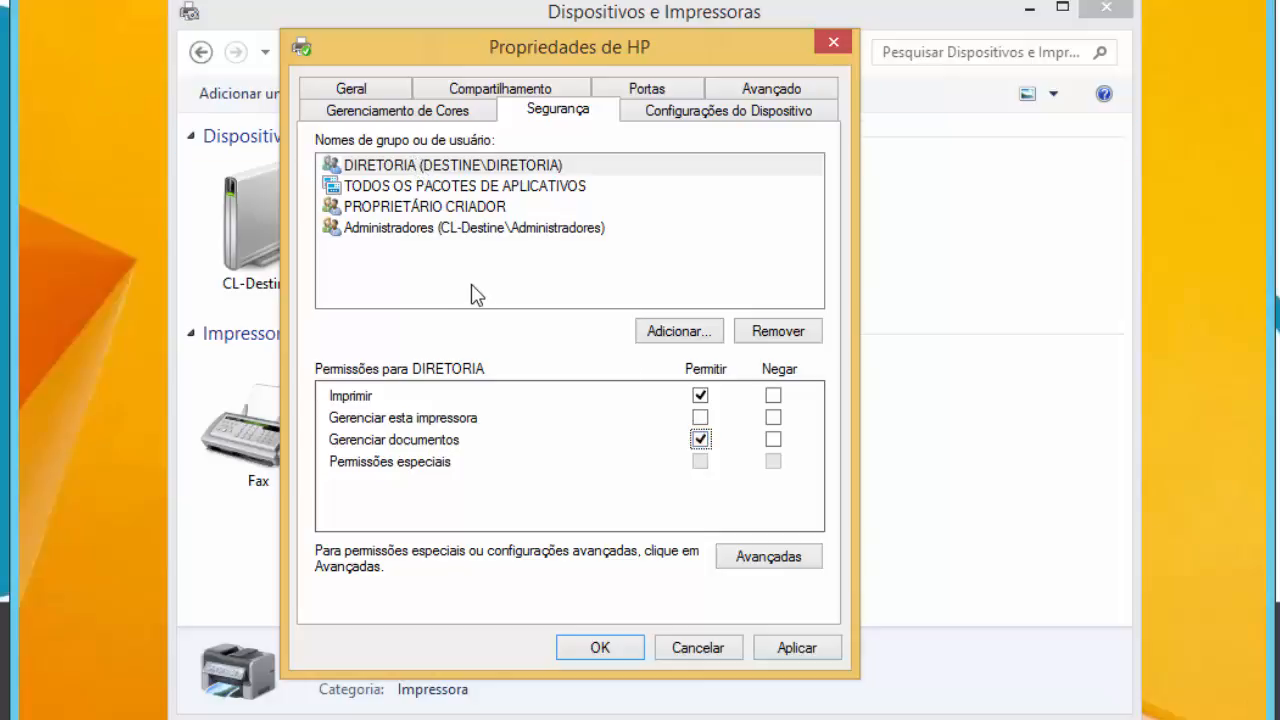
click(790, 640)
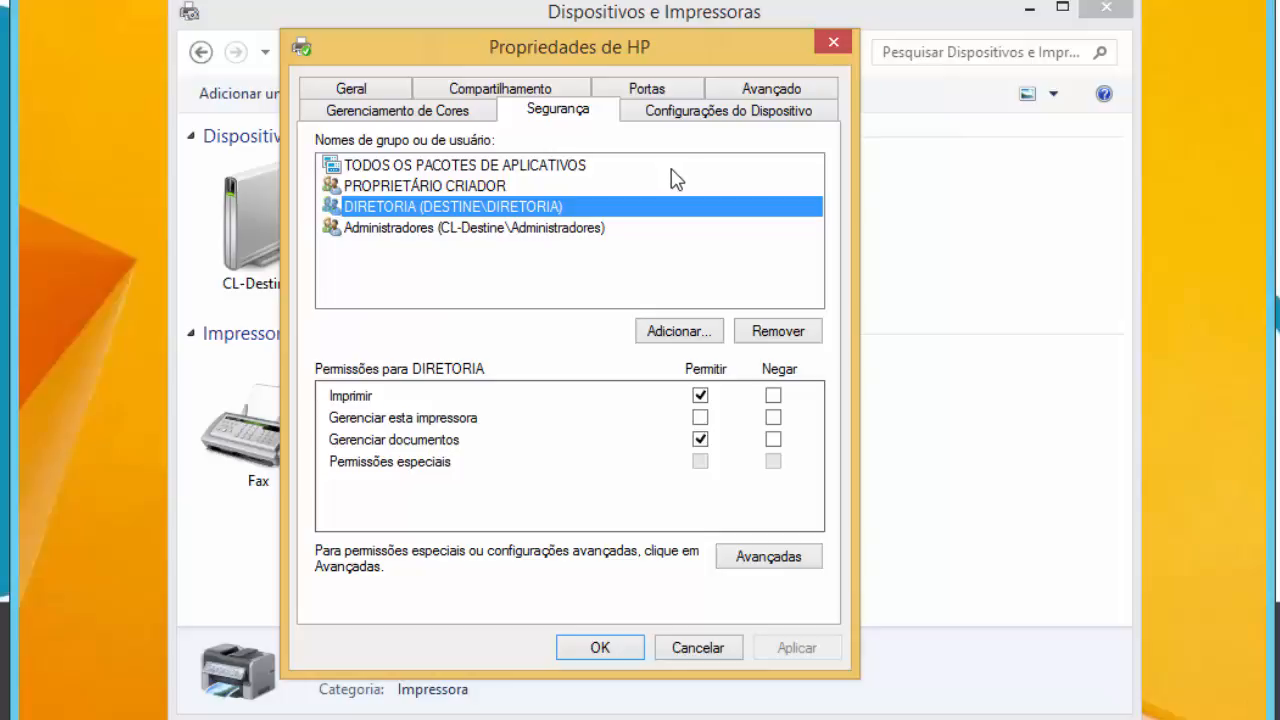
Restrict the printer's availability to the hours from 08:00 until 20:00.
click(766, 91)
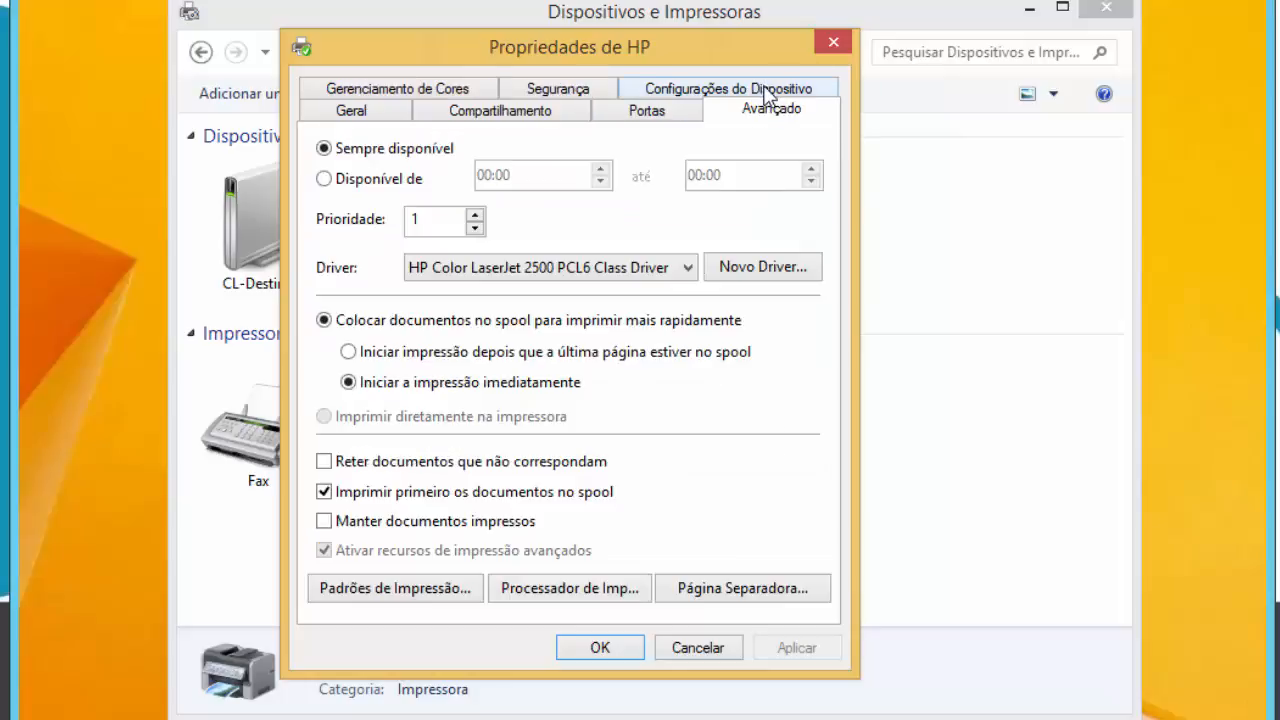
click(399, 190)
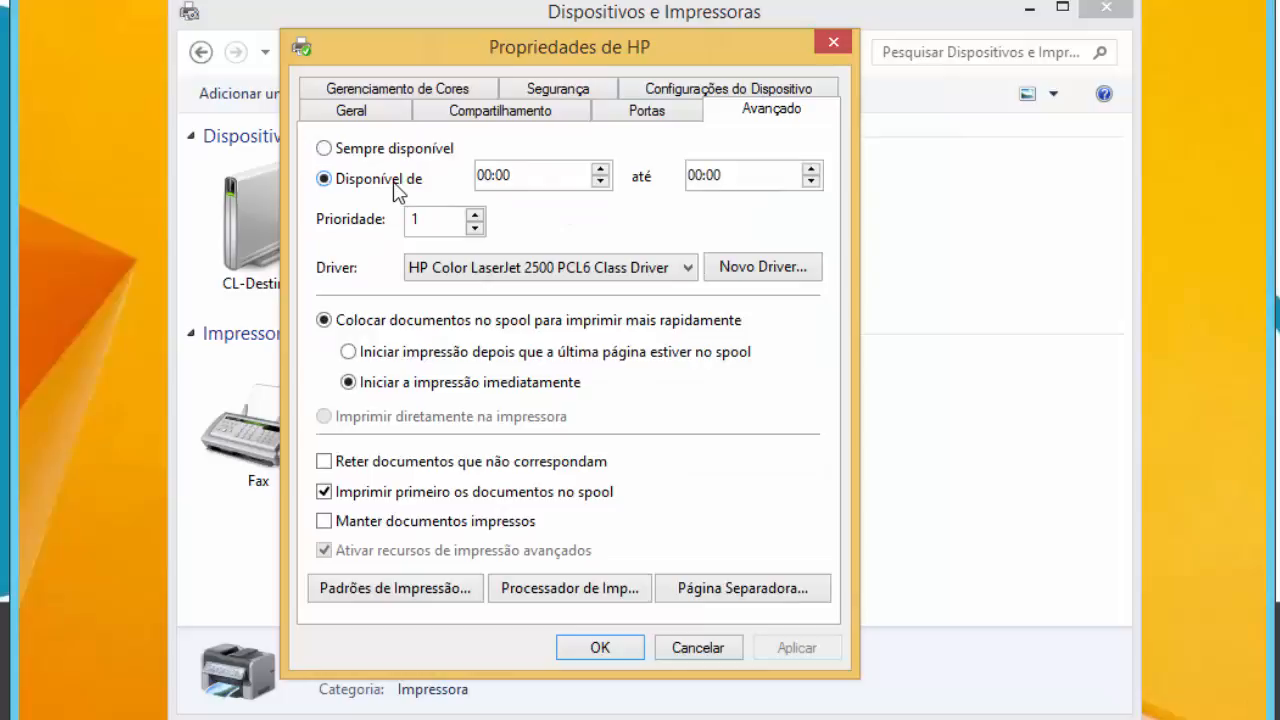
click(490, 178)
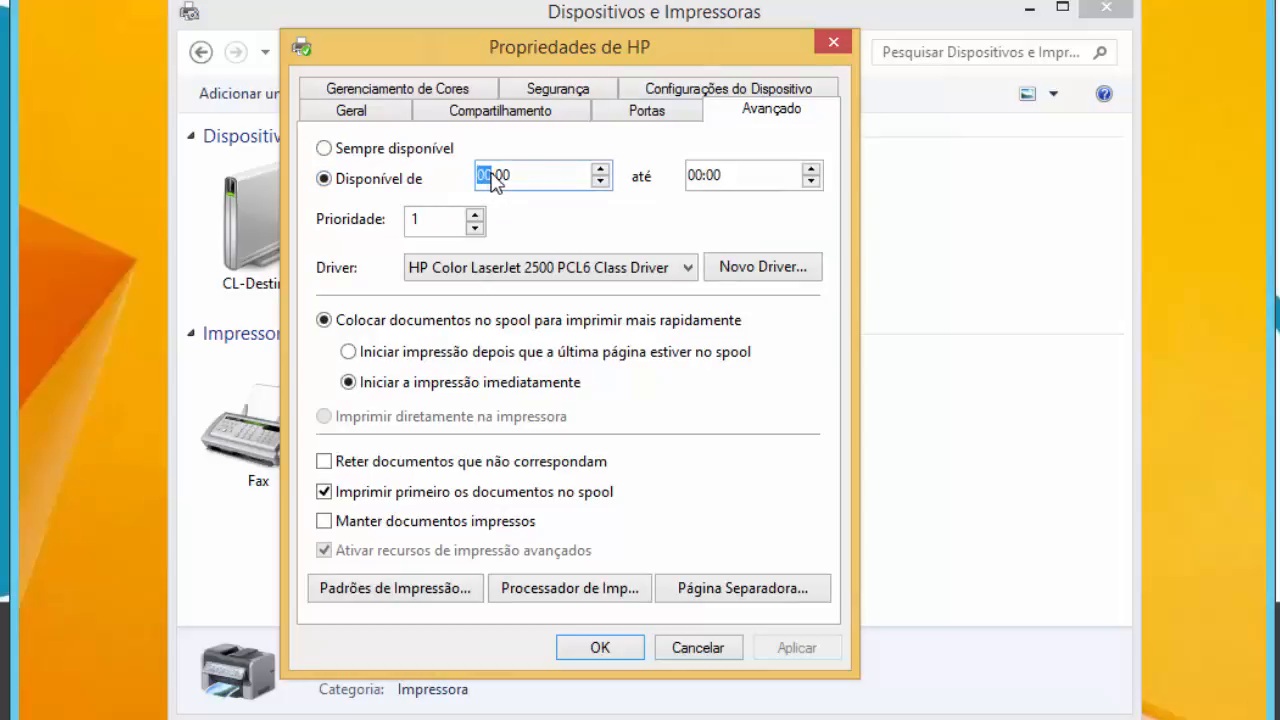
click(693, 178)
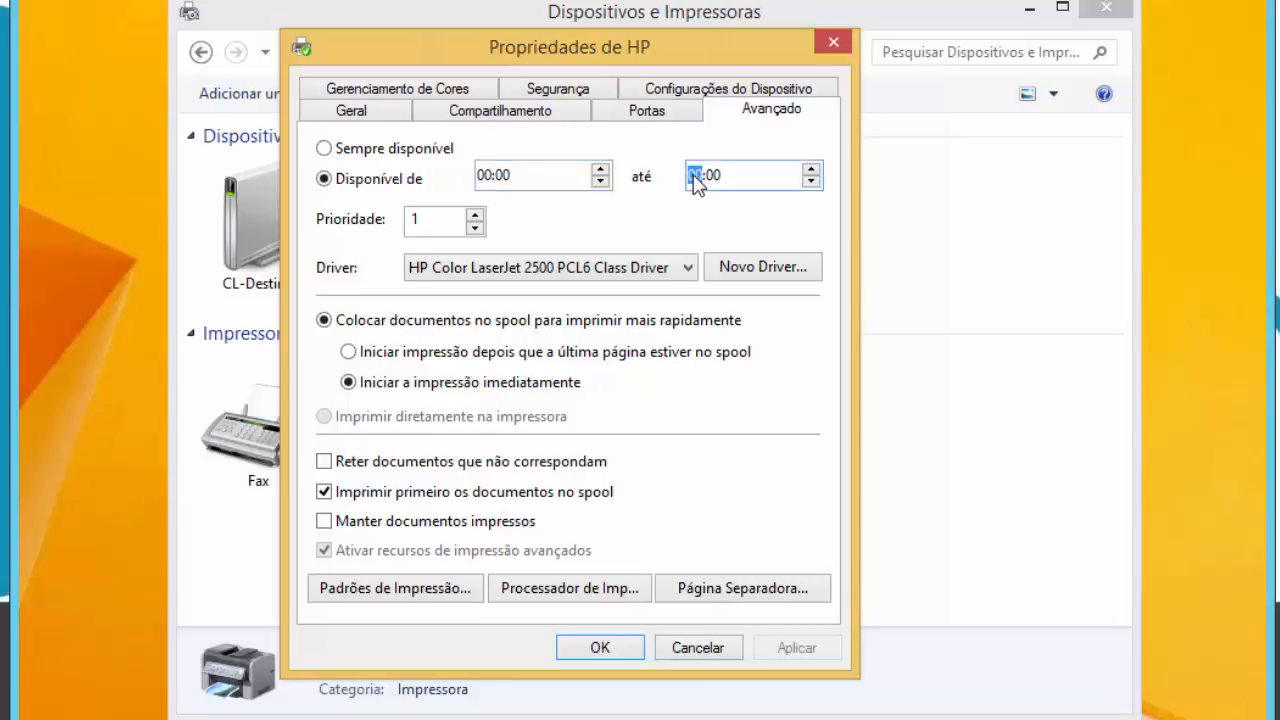
click(486, 186)
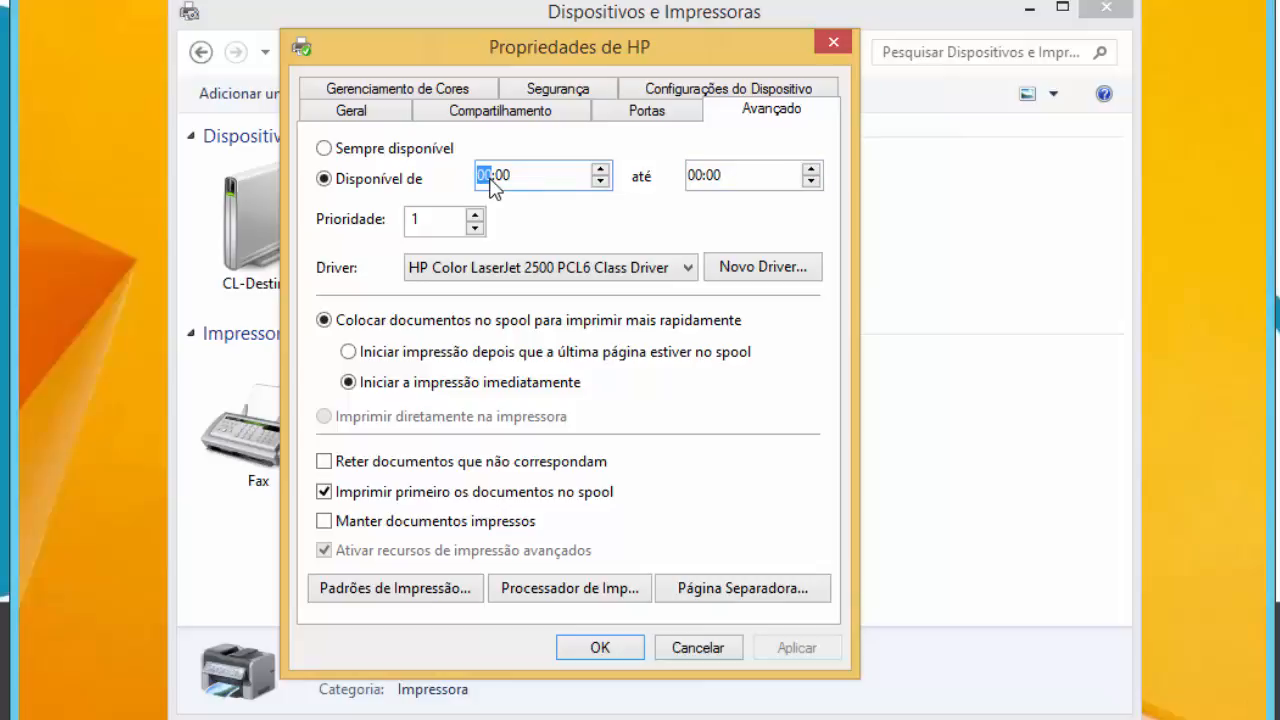
text(8)
click(696, 182)
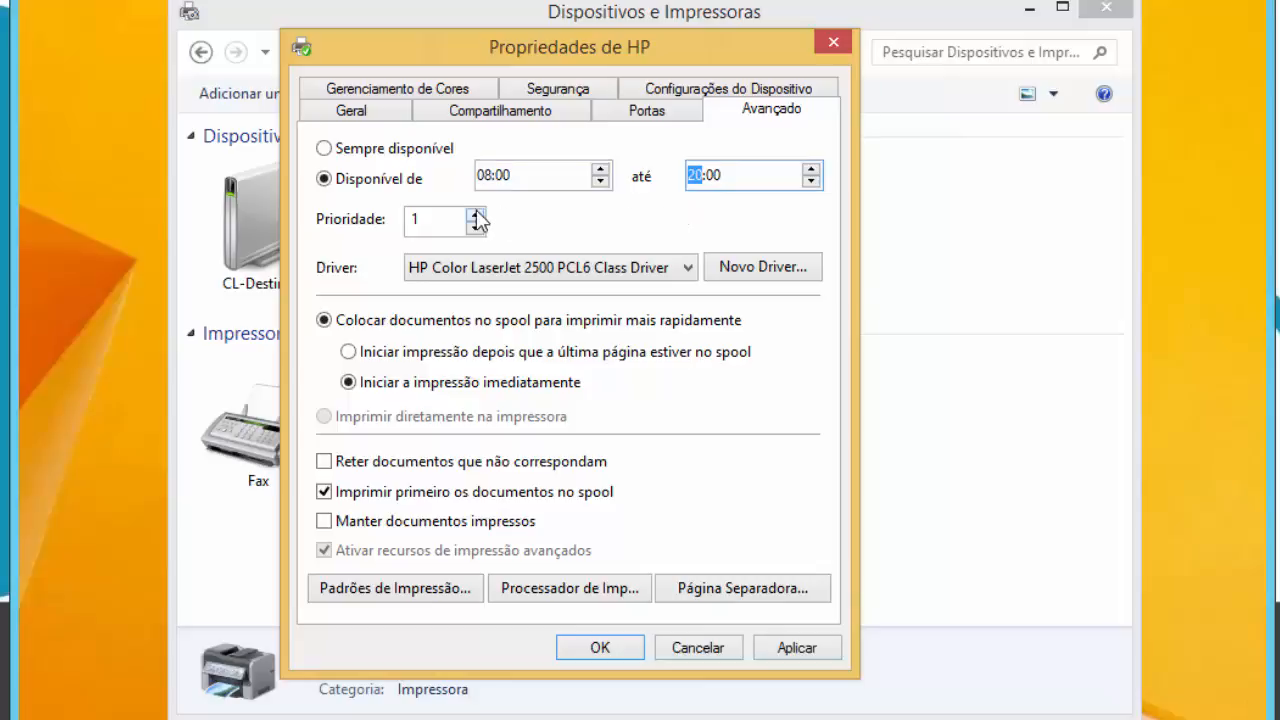
Set the printer's priority to 20 and apply the advanced settings.
click(405, 220)
double_click(405, 220)
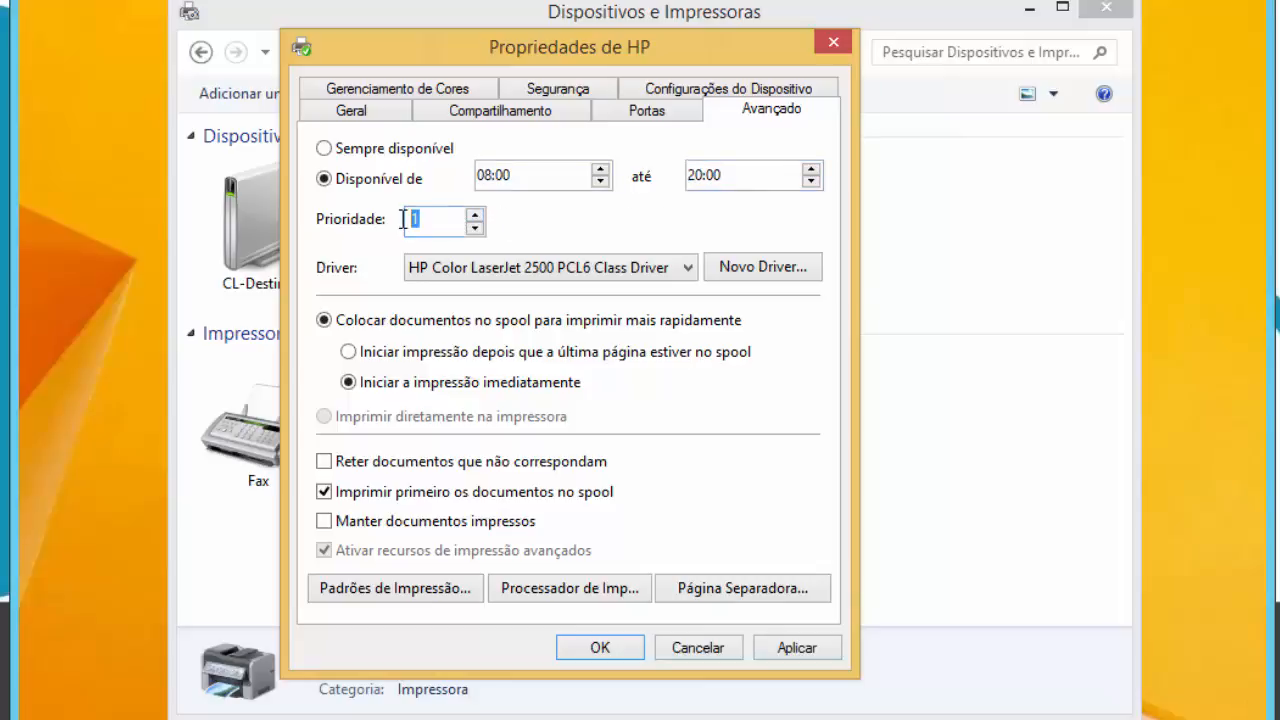
text(20)
click(780, 640)
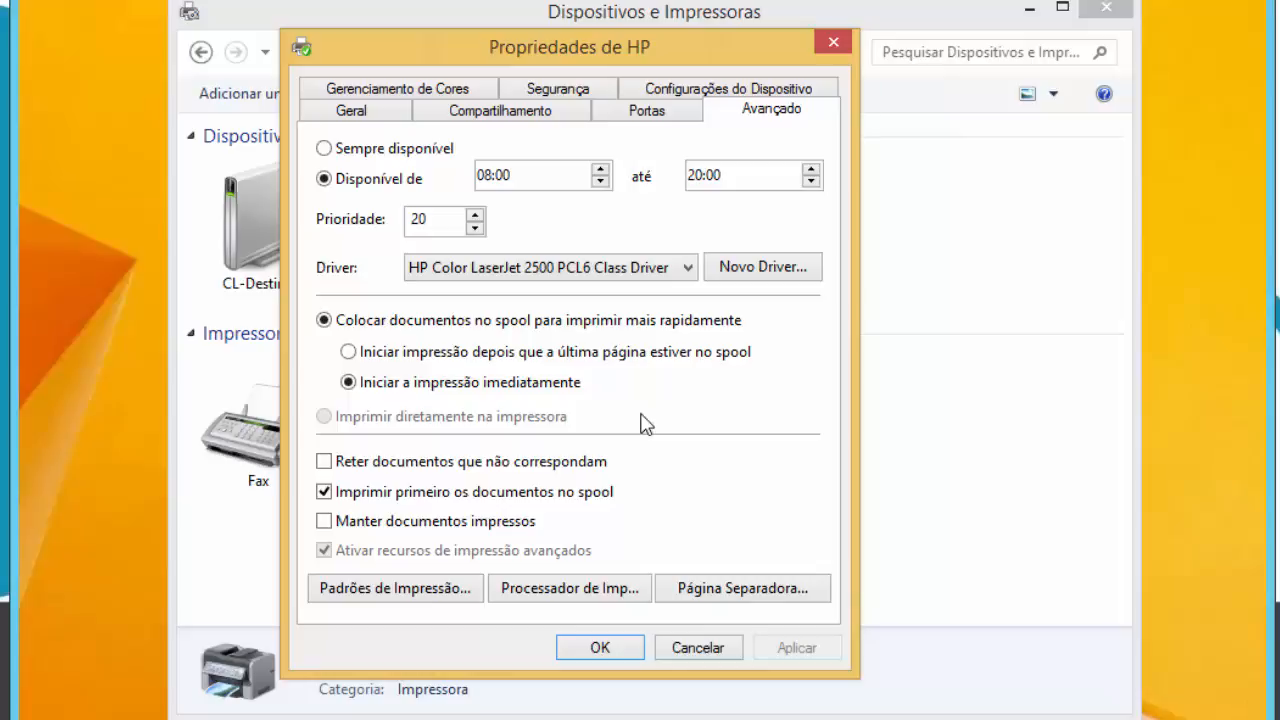
Add the SECRETARIAS group to the printer's security permissions and select it in the group list.
click(493, 114)
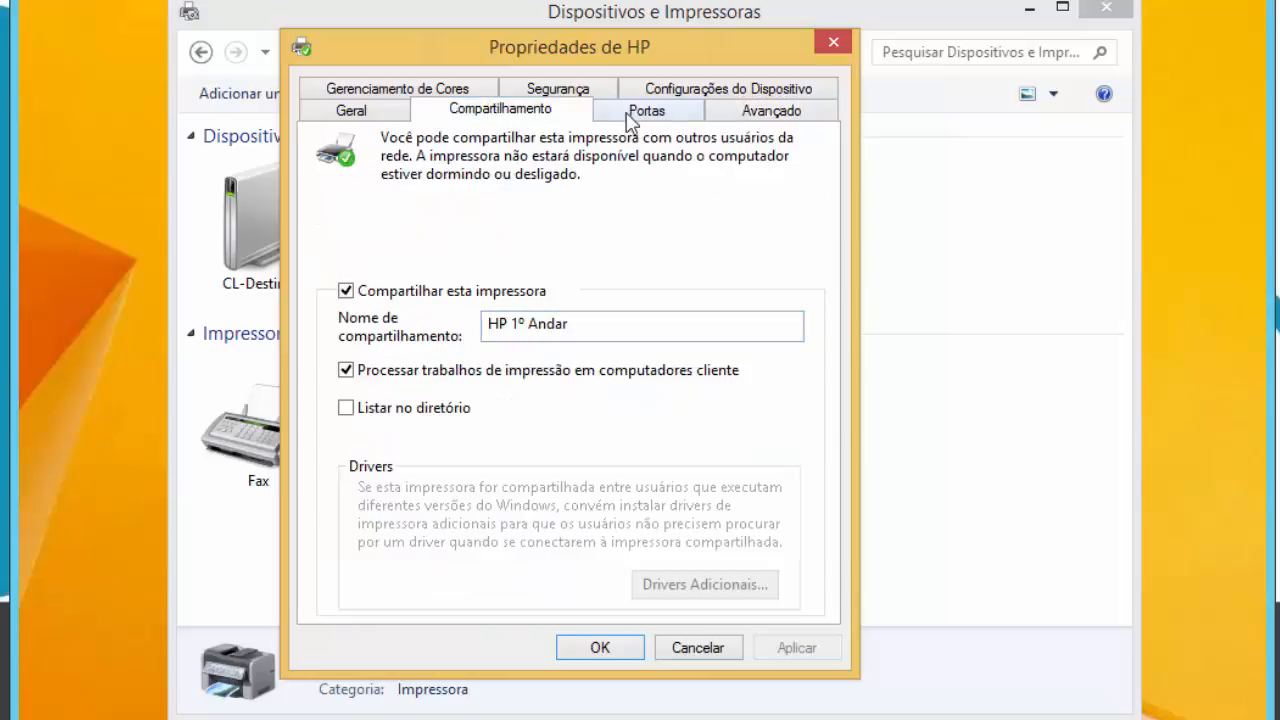
click(571, 92)
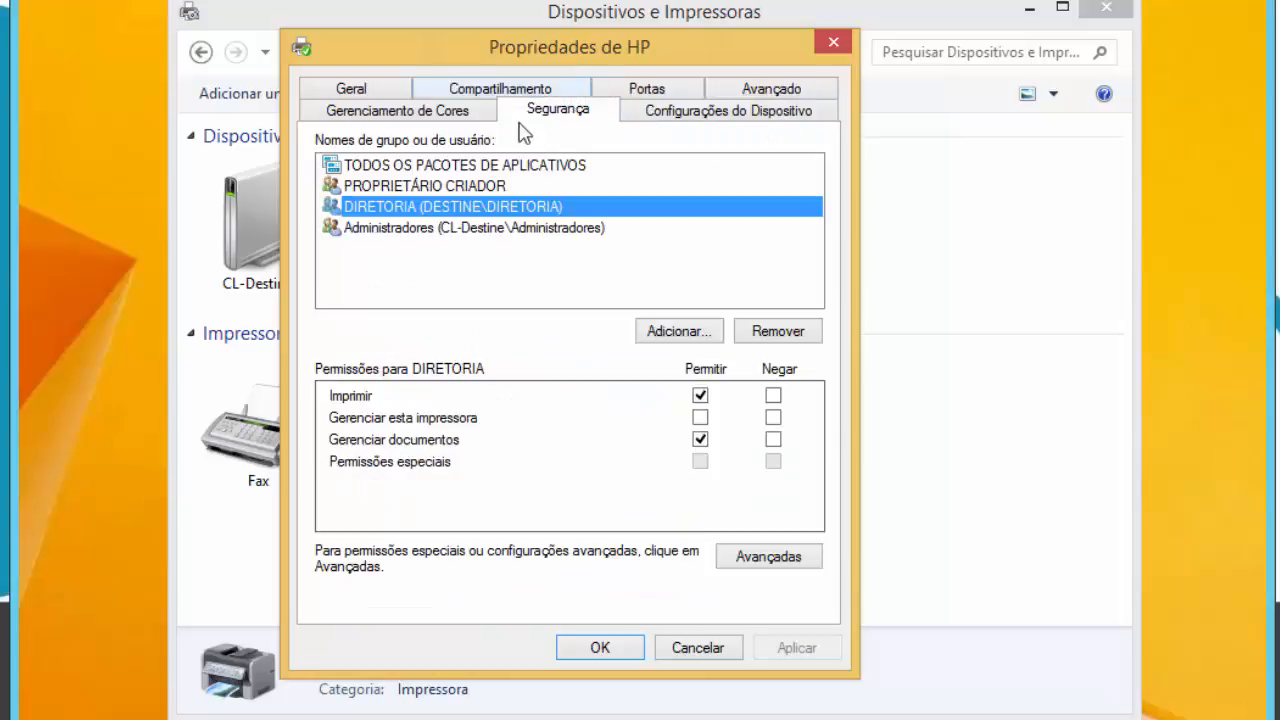
click(690, 336)
text(secr)
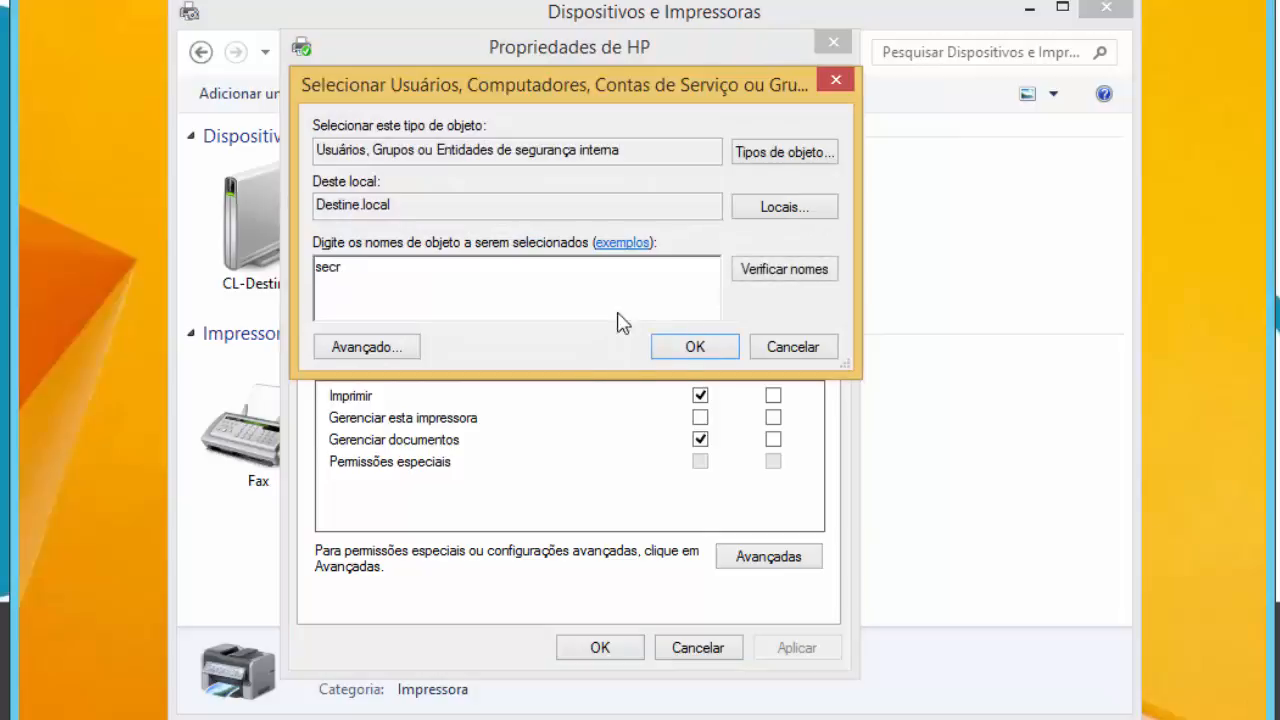
click(768, 285)
click(695, 347)
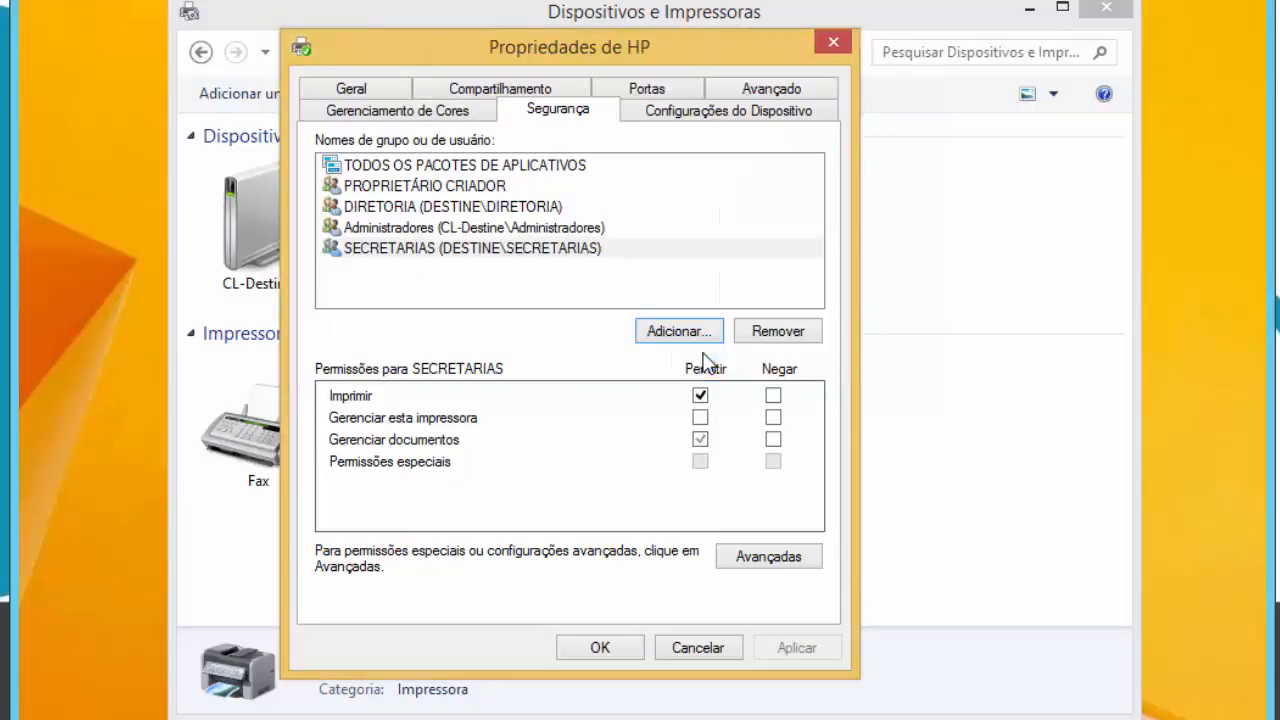
click(418, 251)
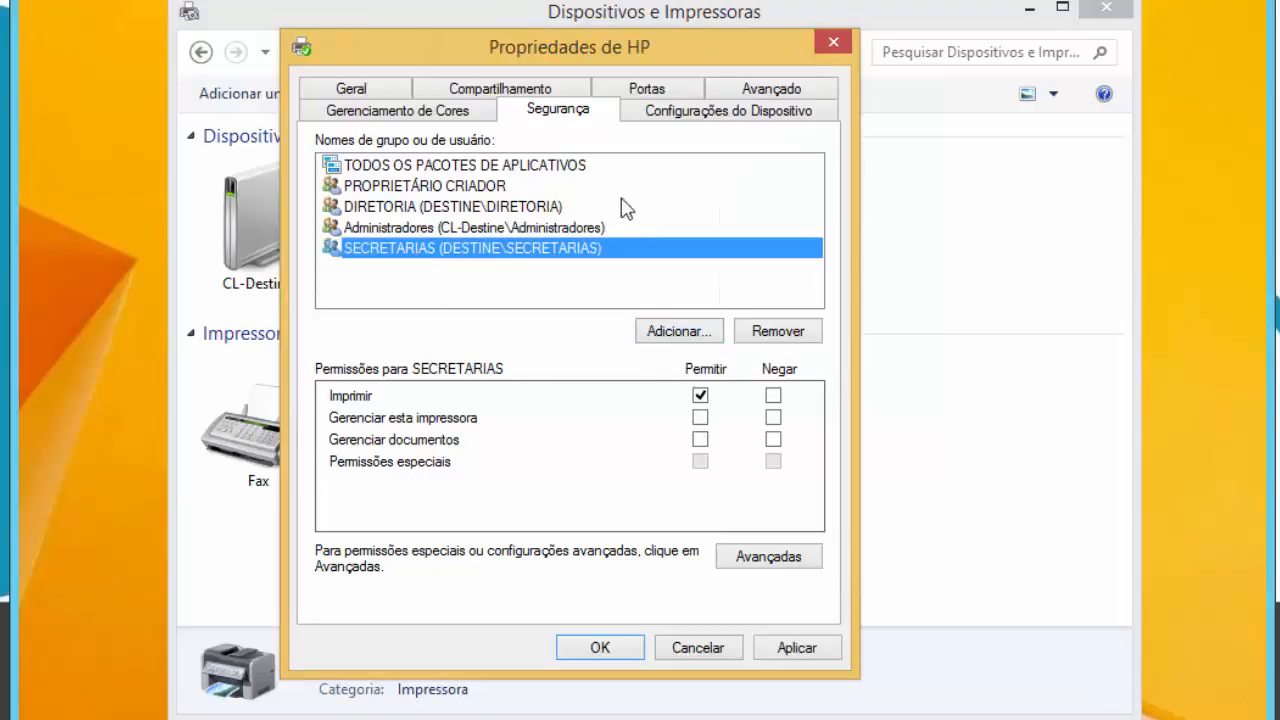
Set the printer's availability end time to 17:00 and its priority to 10, and apply the changes.
click(772, 92)
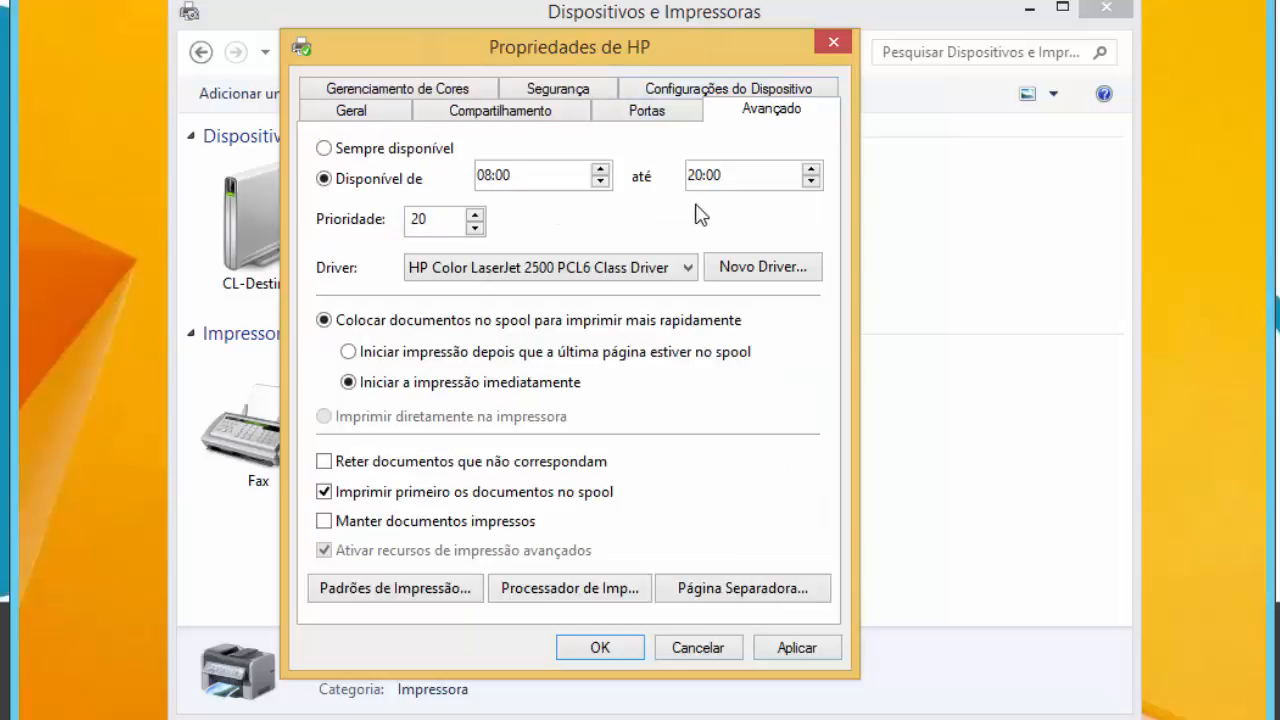
click(697, 178)
text(17)
double_click(438, 221)
click(439, 221)
key(BackSpace)
key(BackSpace)
text(10)
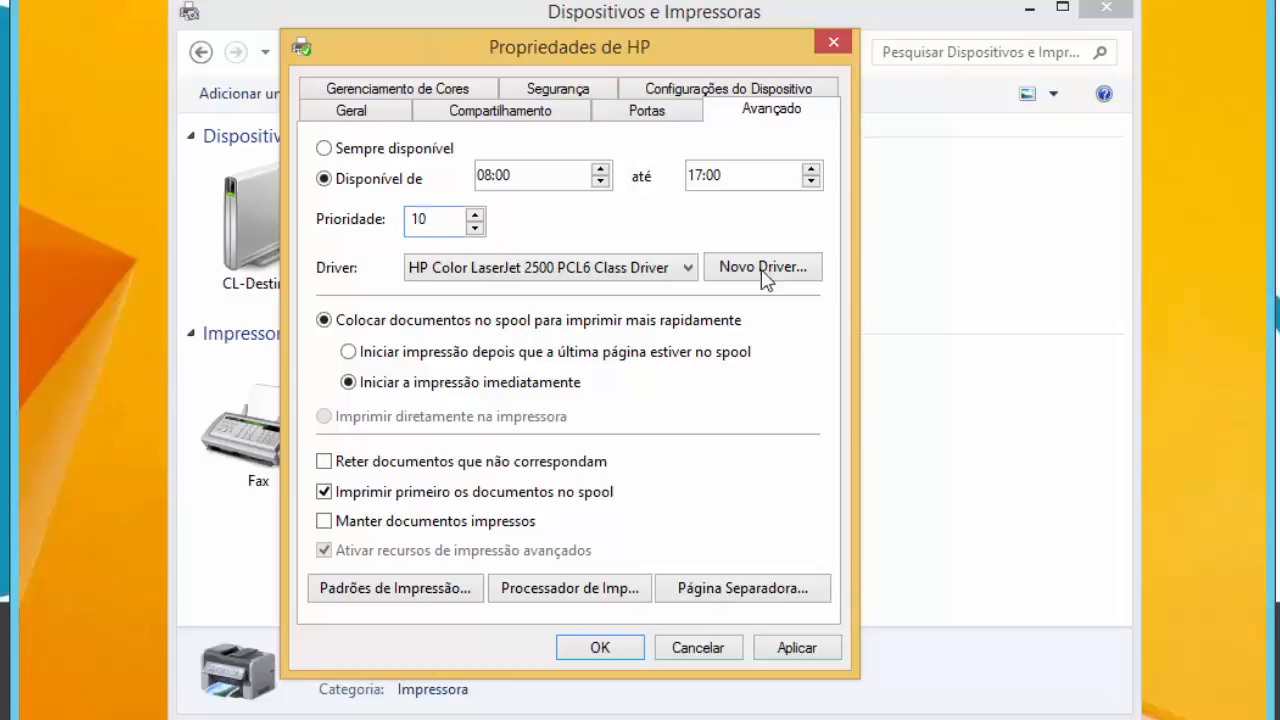
click(810, 648)
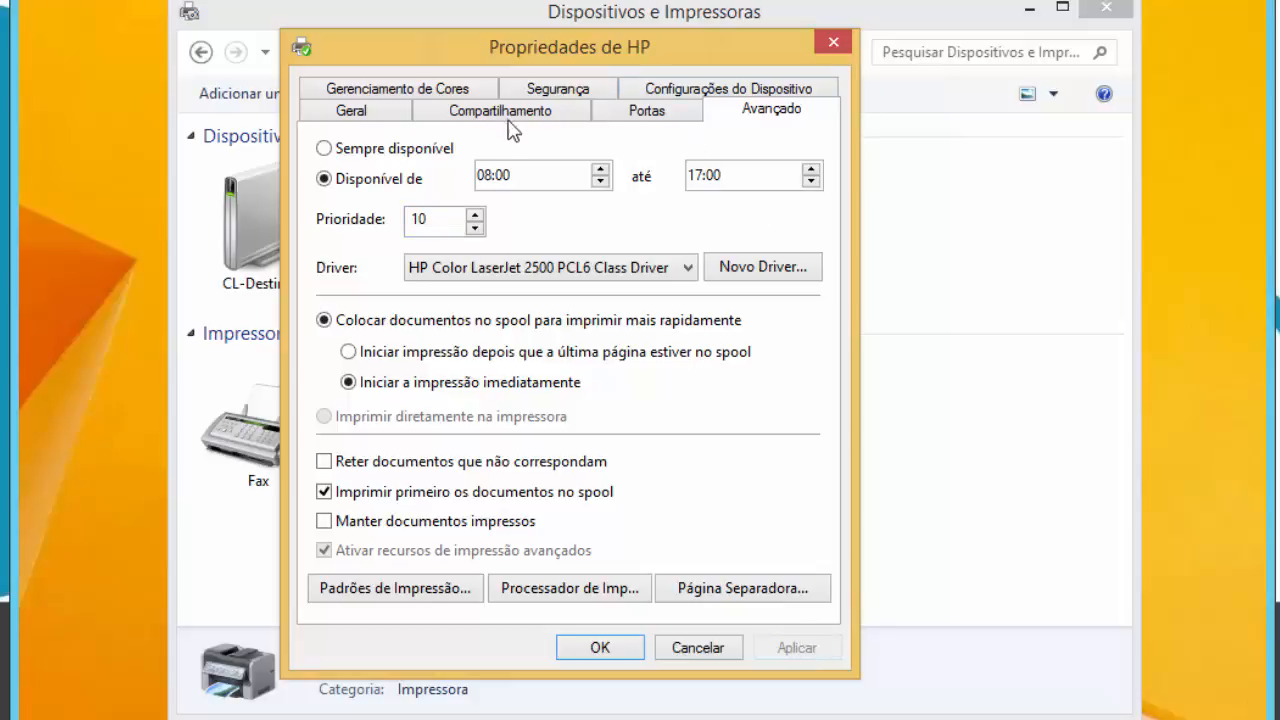
click(556, 92)
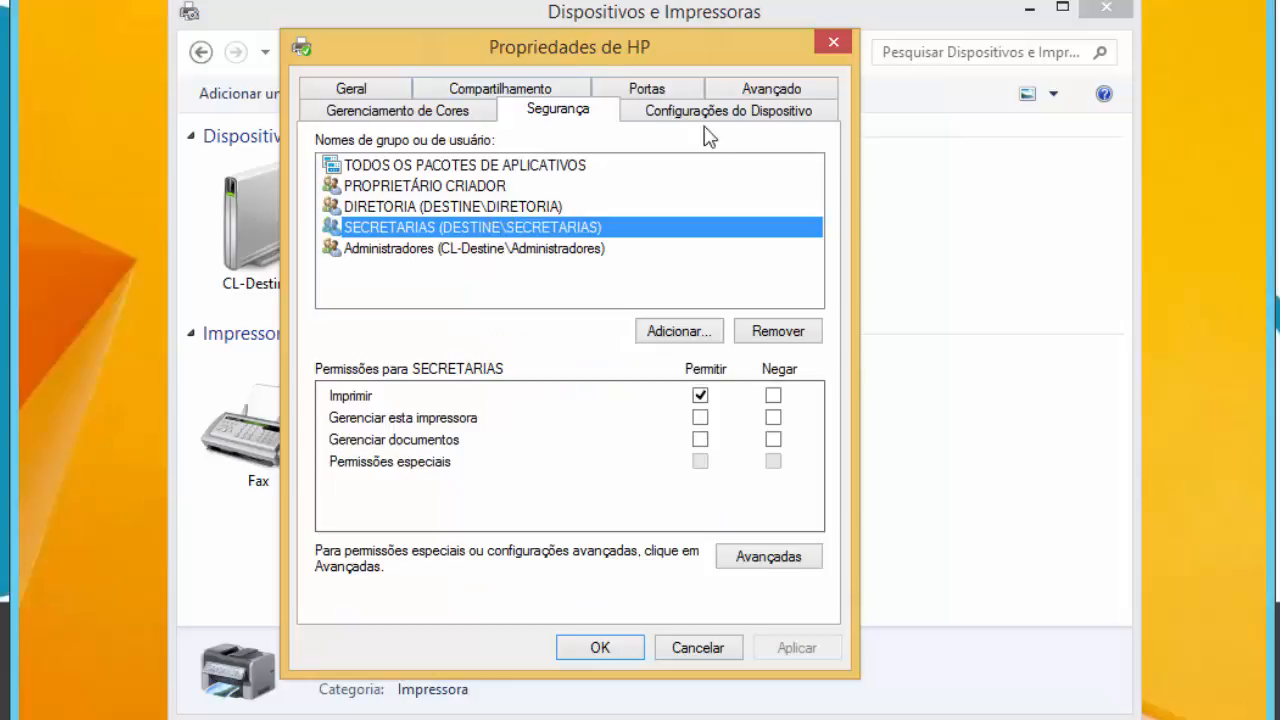
click(776, 92)
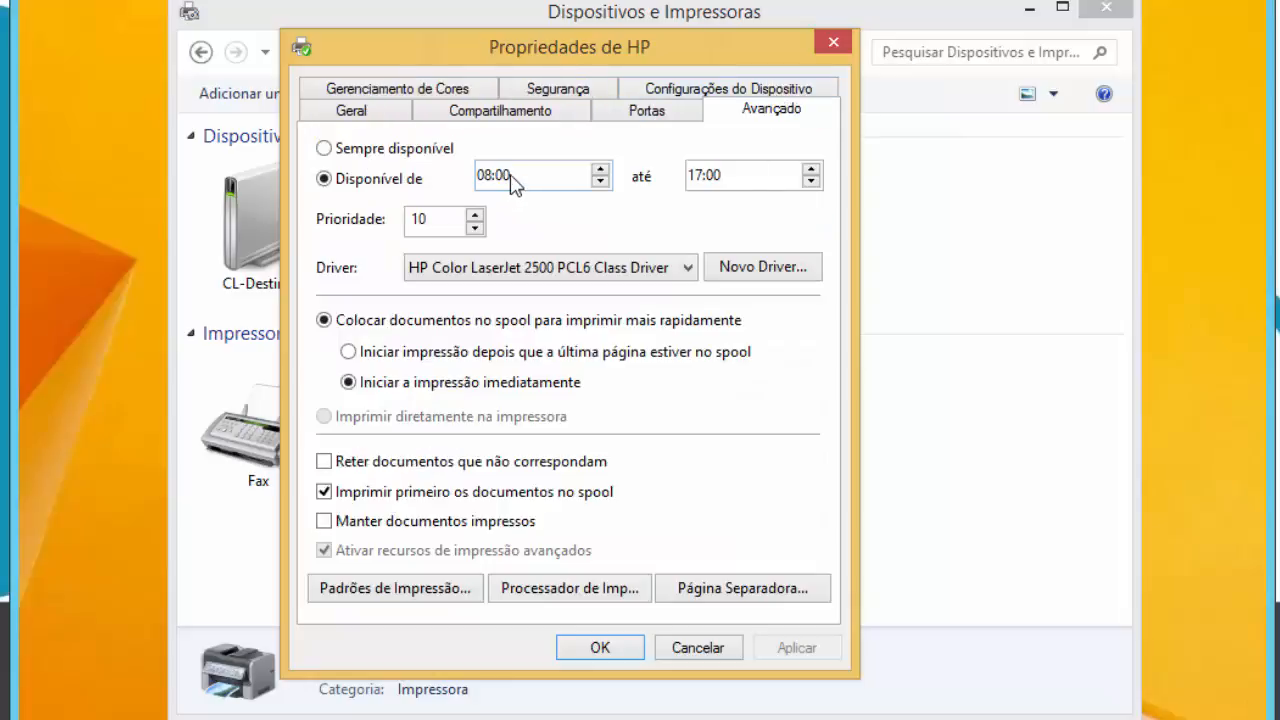
click(550, 90)
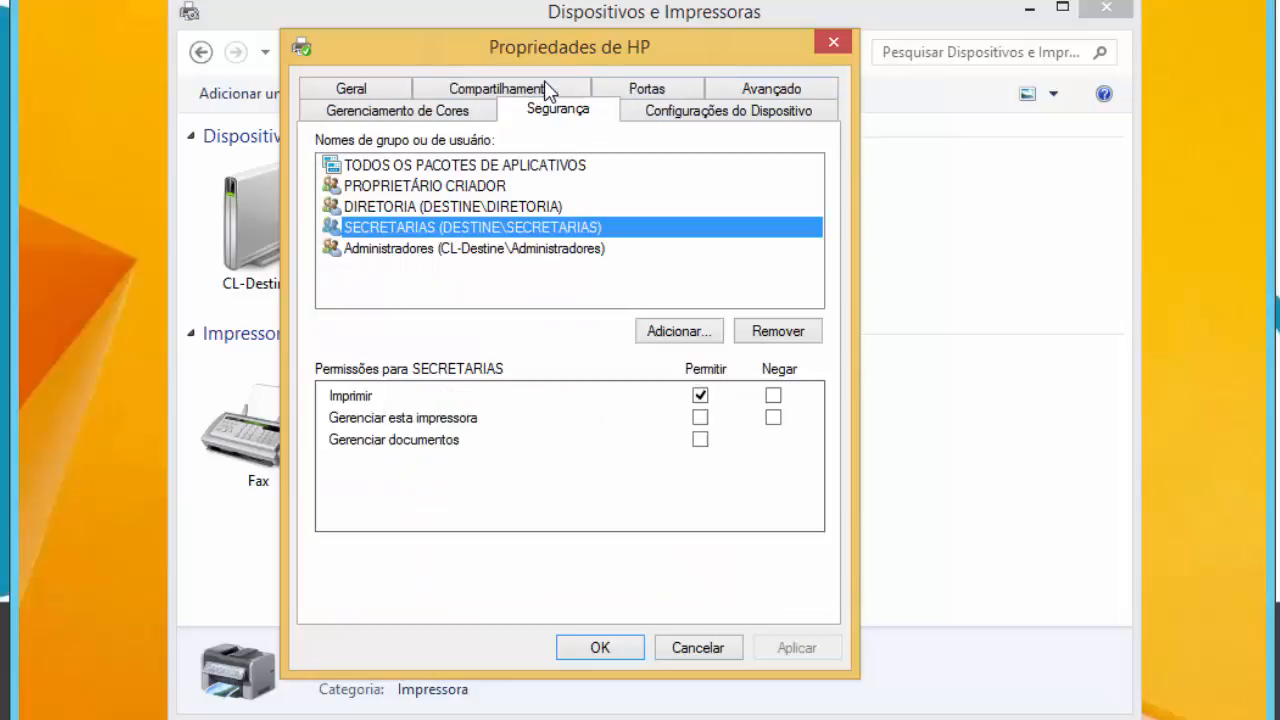
Review the DIRETORIA, SECRETARIAS and other groups' print permissions against the printer's availability hours and priority.
click(455, 212)
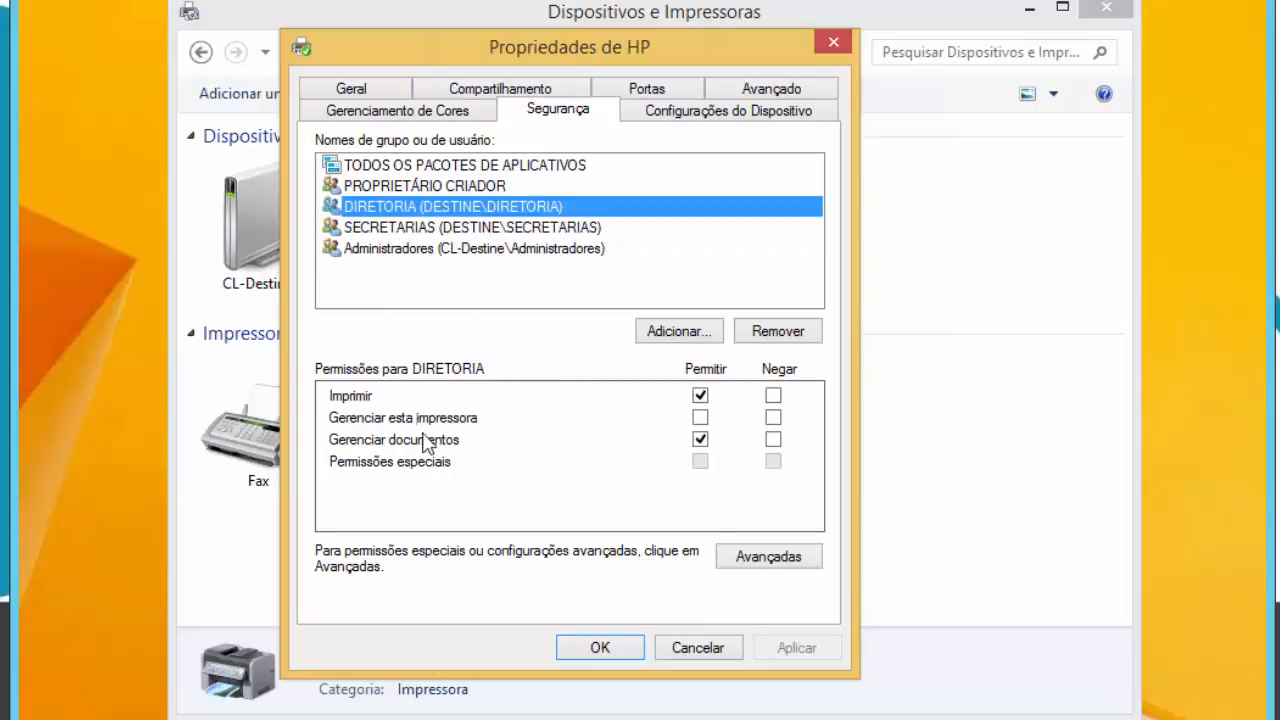
click(771, 90)
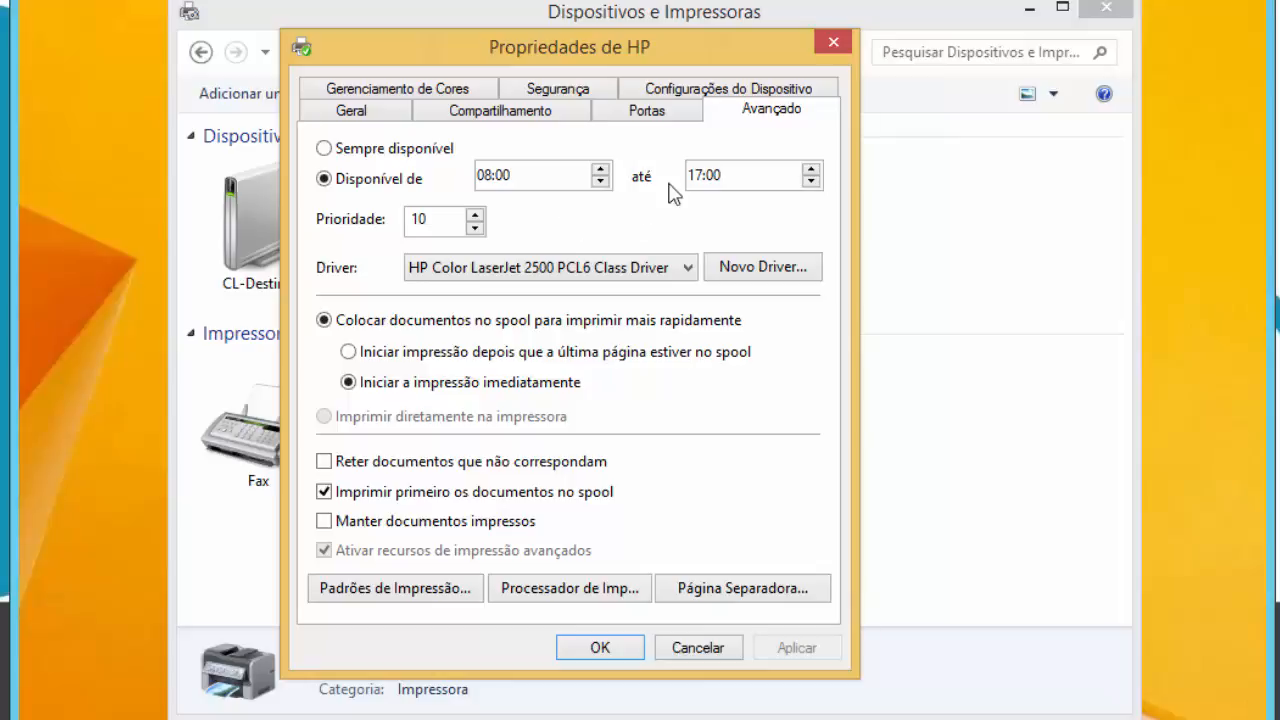
click(549, 95)
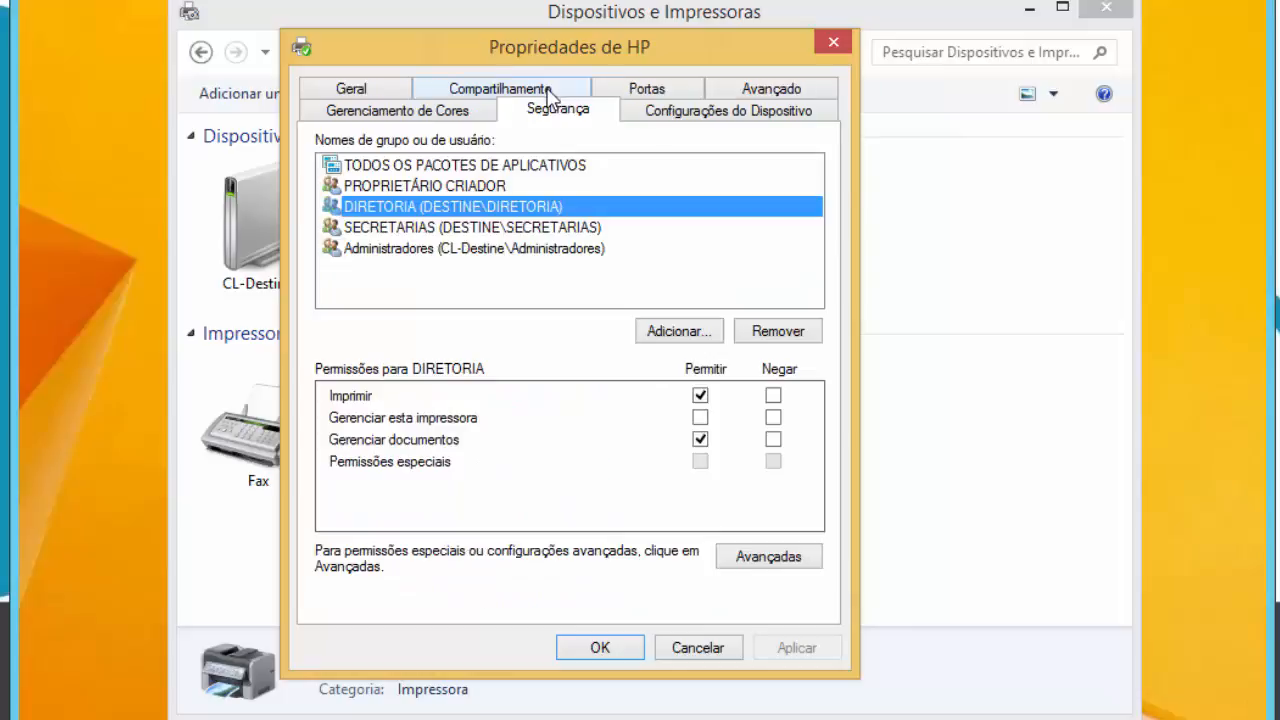
click(766, 90)
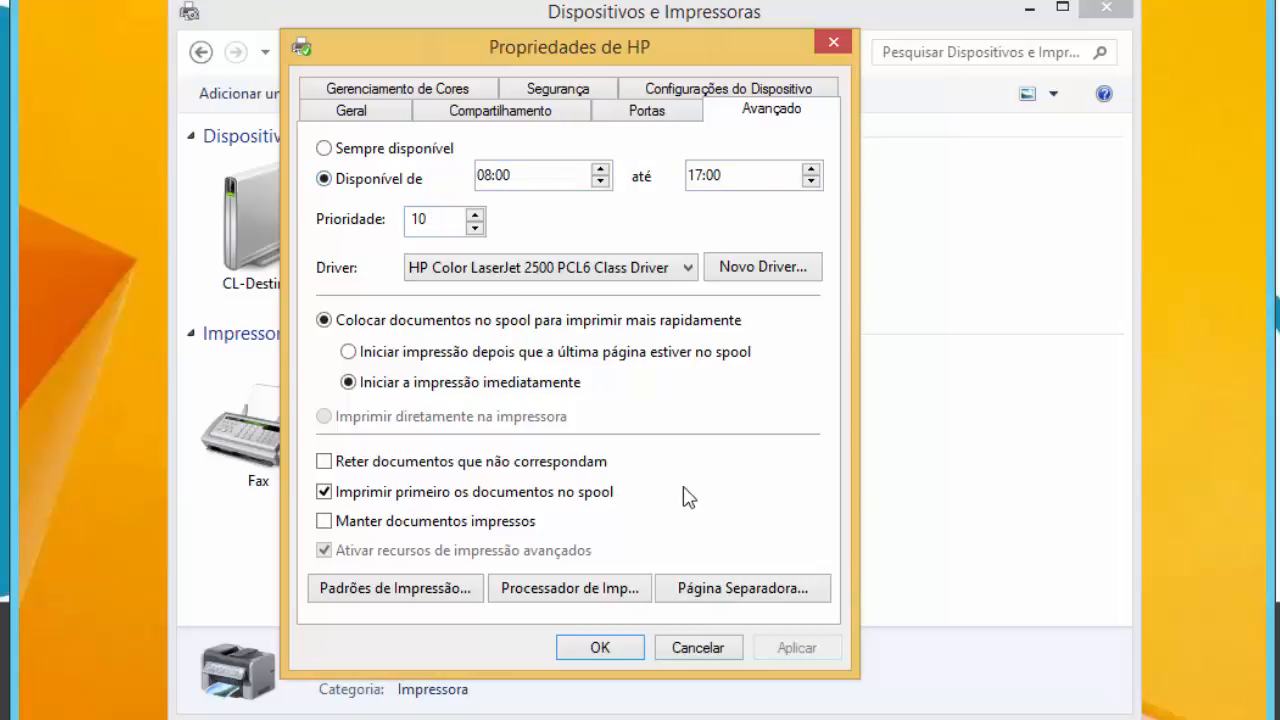
click(563, 89)
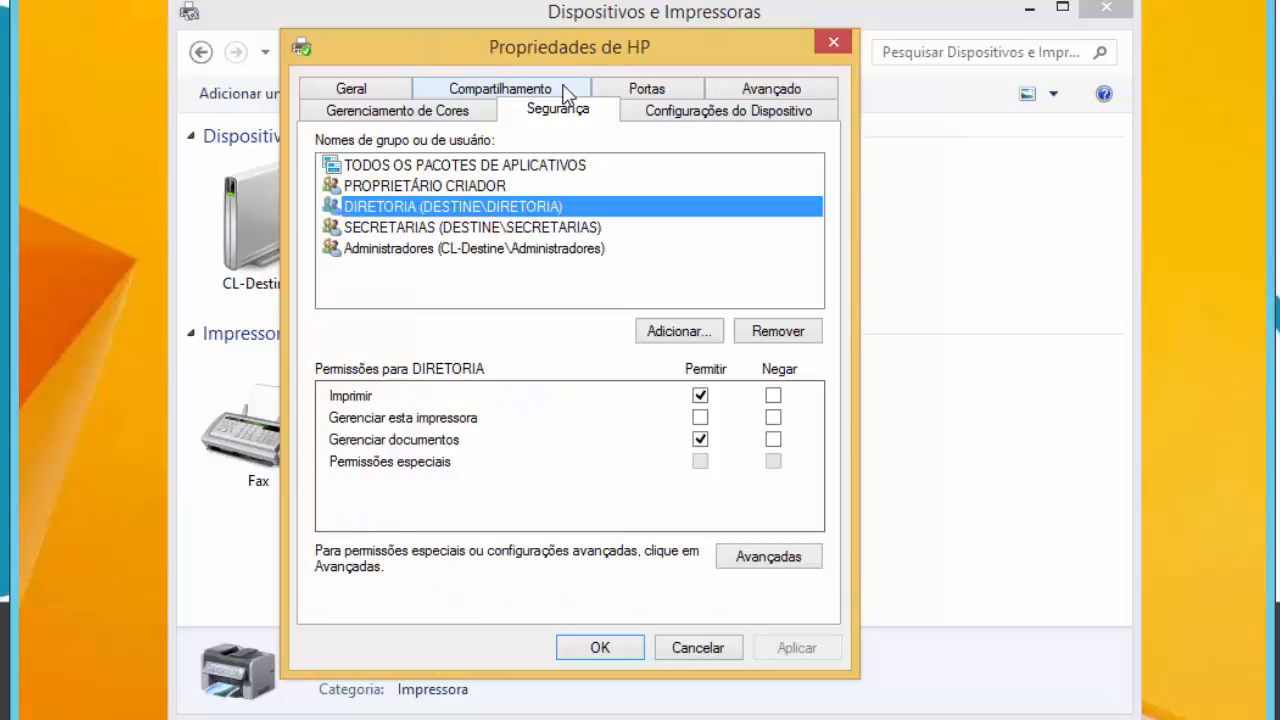
click(449, 229)
click(450, 208)
click(444, 188)
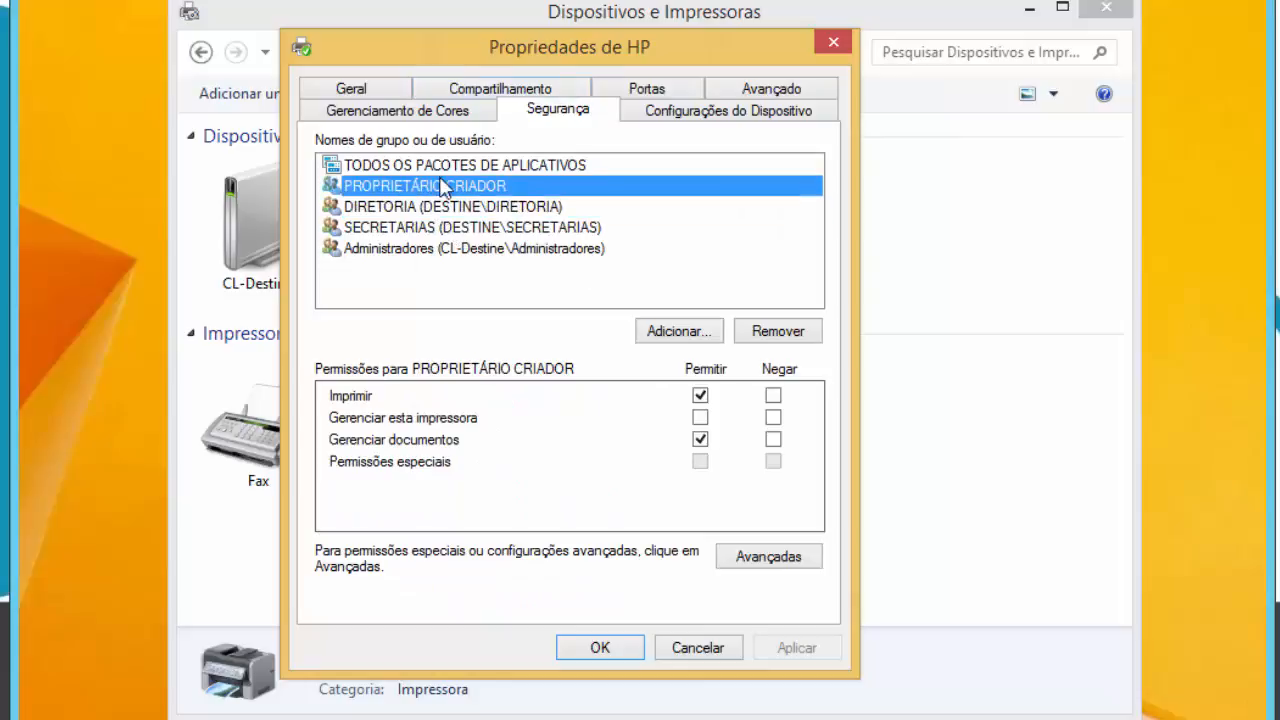
click(447, 166)
click(465, 227)
click(468, 207)
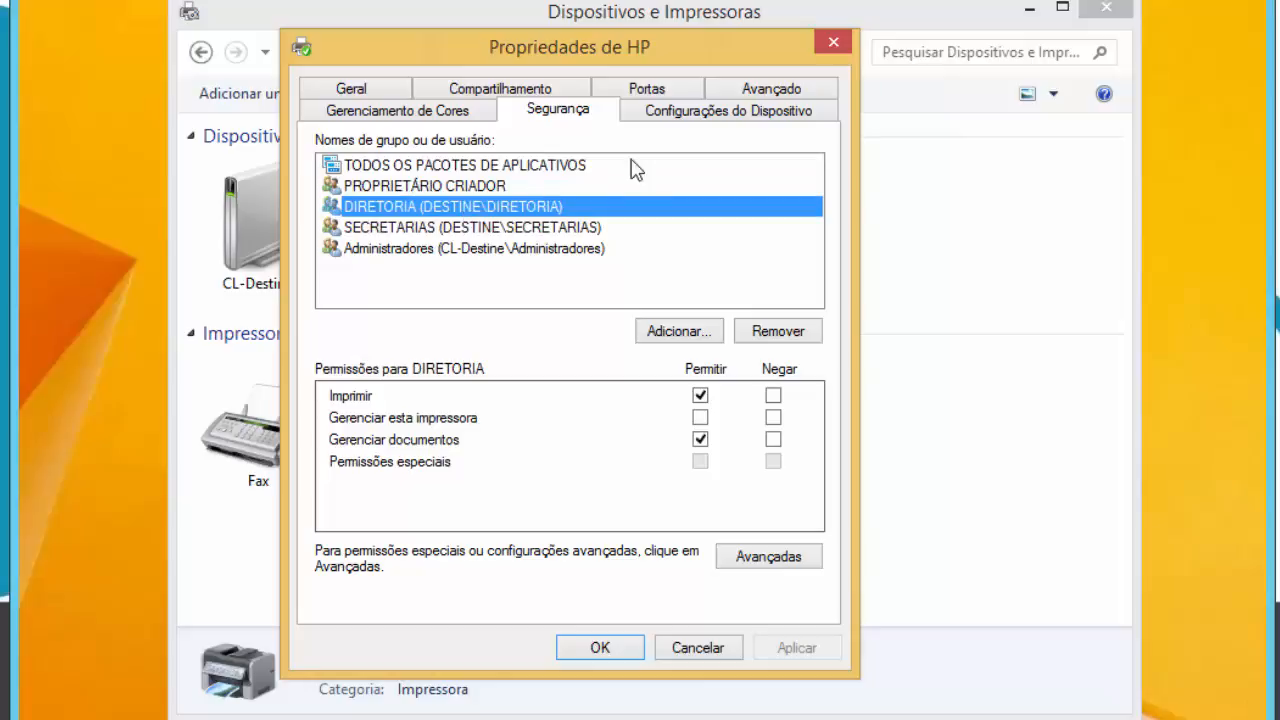
click(761, 90)
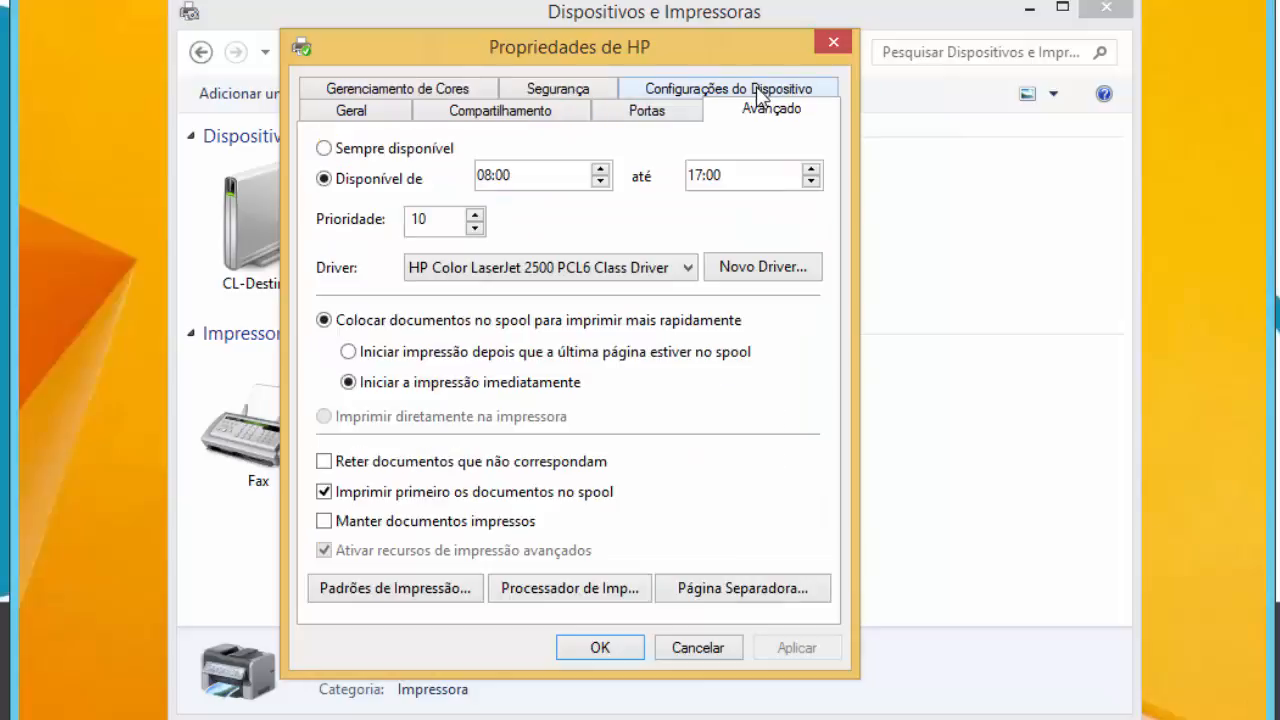
click(568, 94)
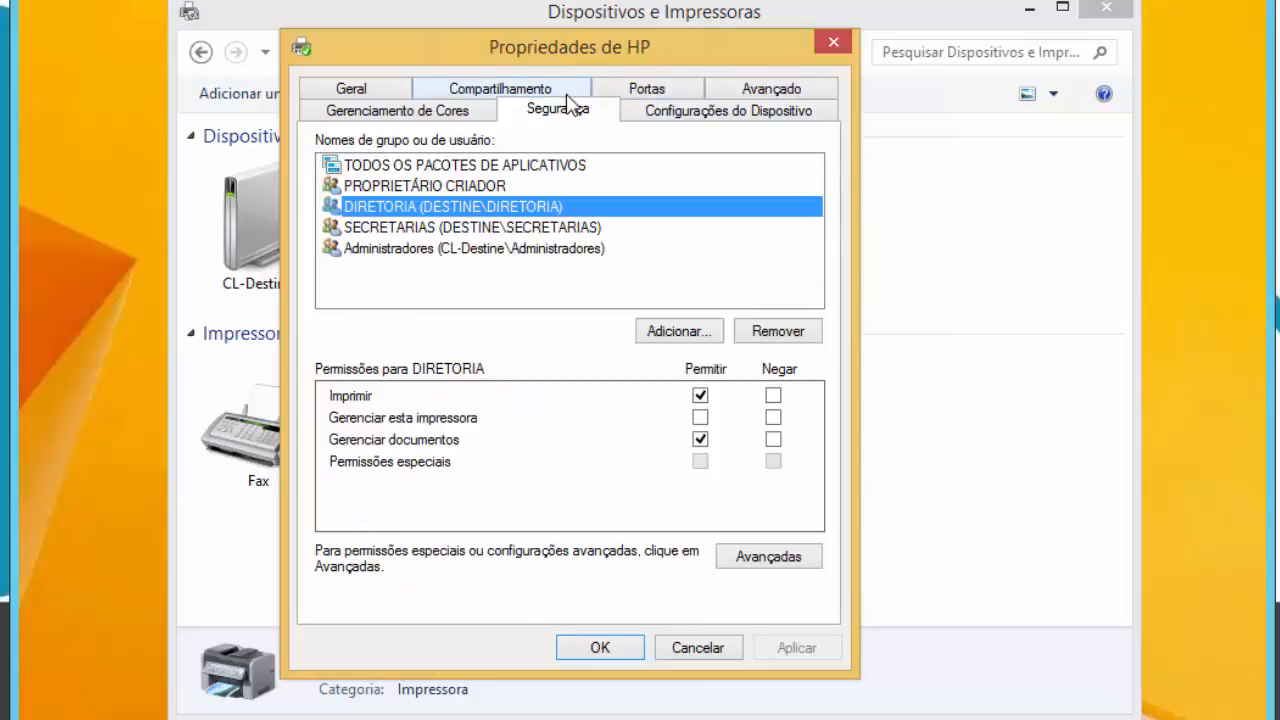
click(765, 90)
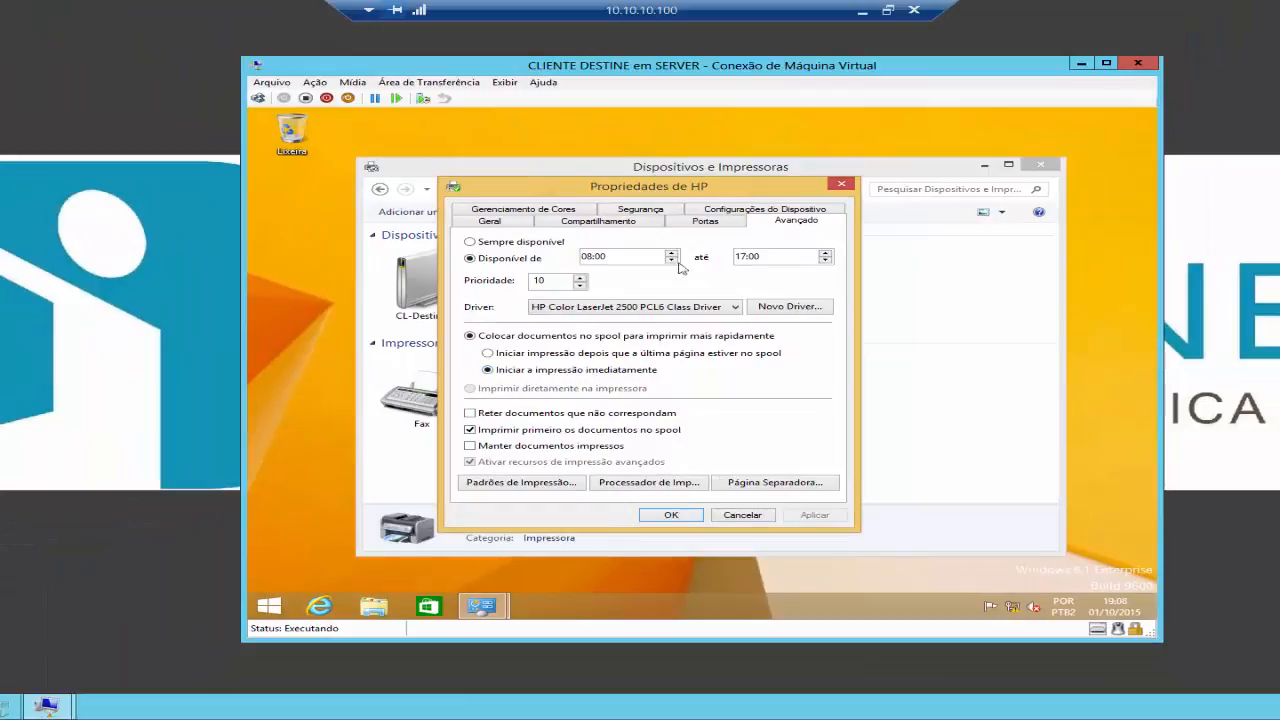
Switch to PowerPoint, present the slides on sharing several printers over one print device, and return to the HP printer's properties.
click(862, 12)
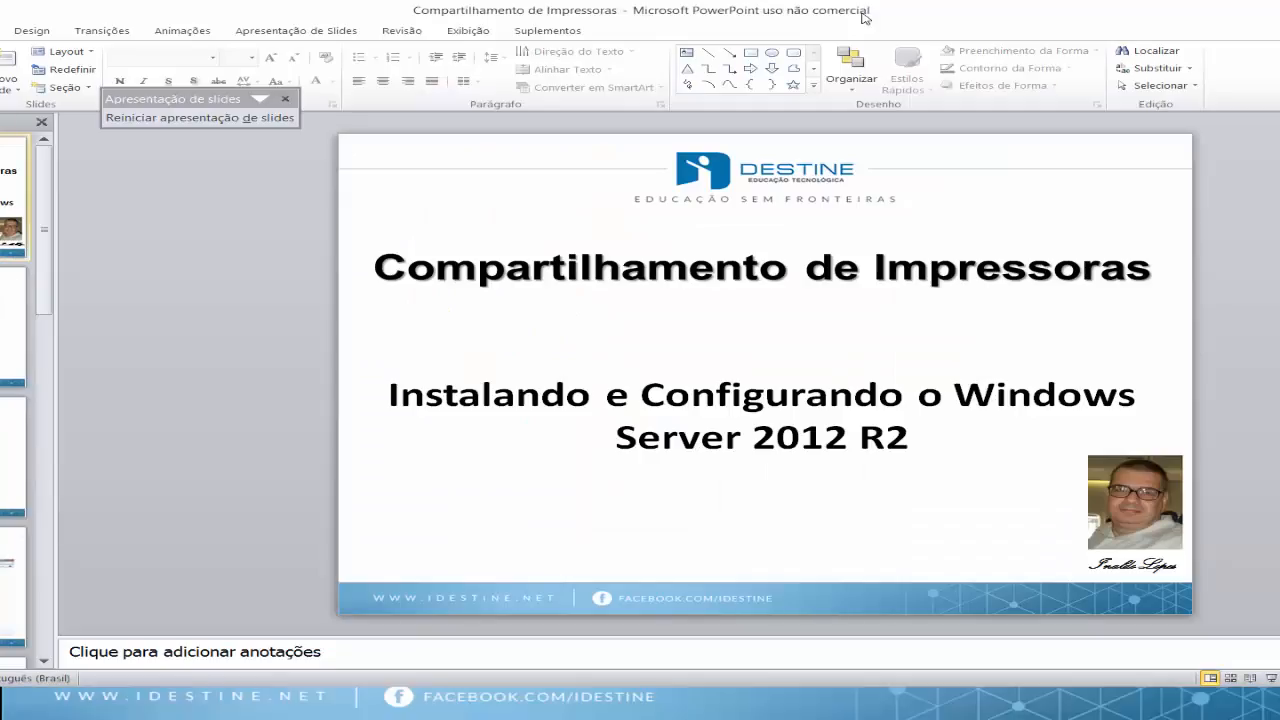
click(1271, 679)
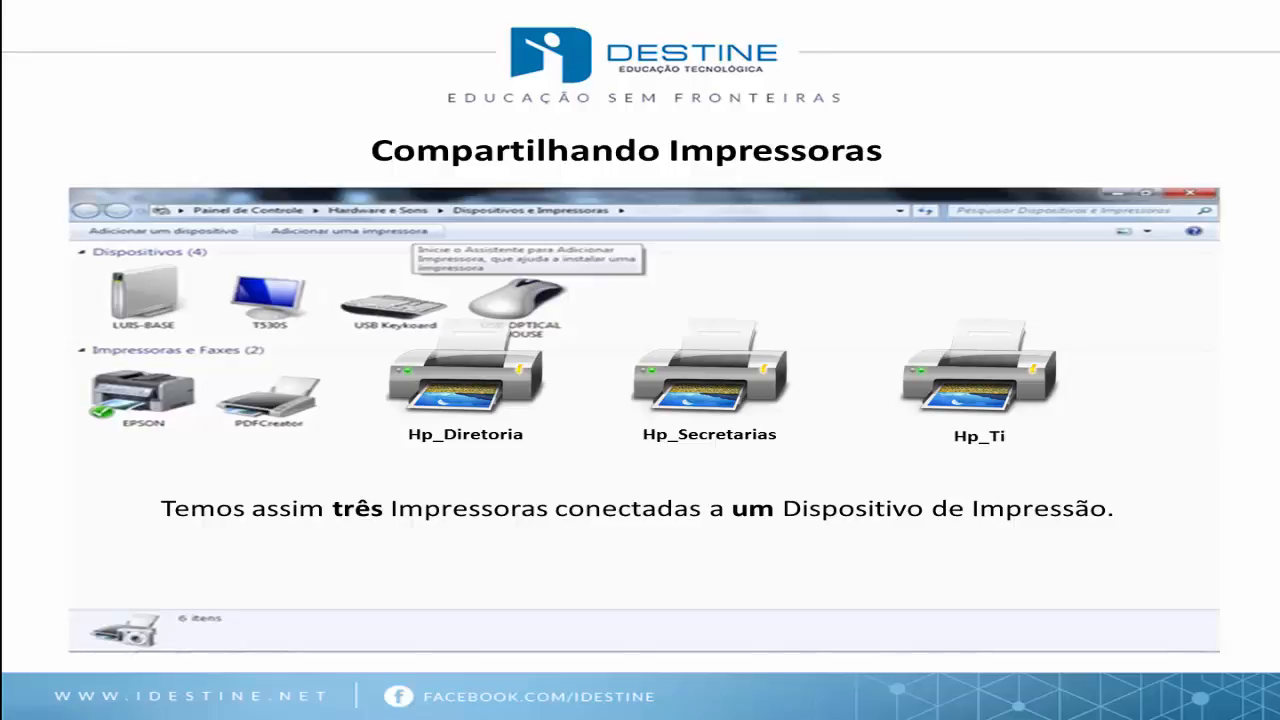
key(alt+Tab)
key(Tab)
key(Tab)
key(Tab)
key(Tab)
key(Tab)
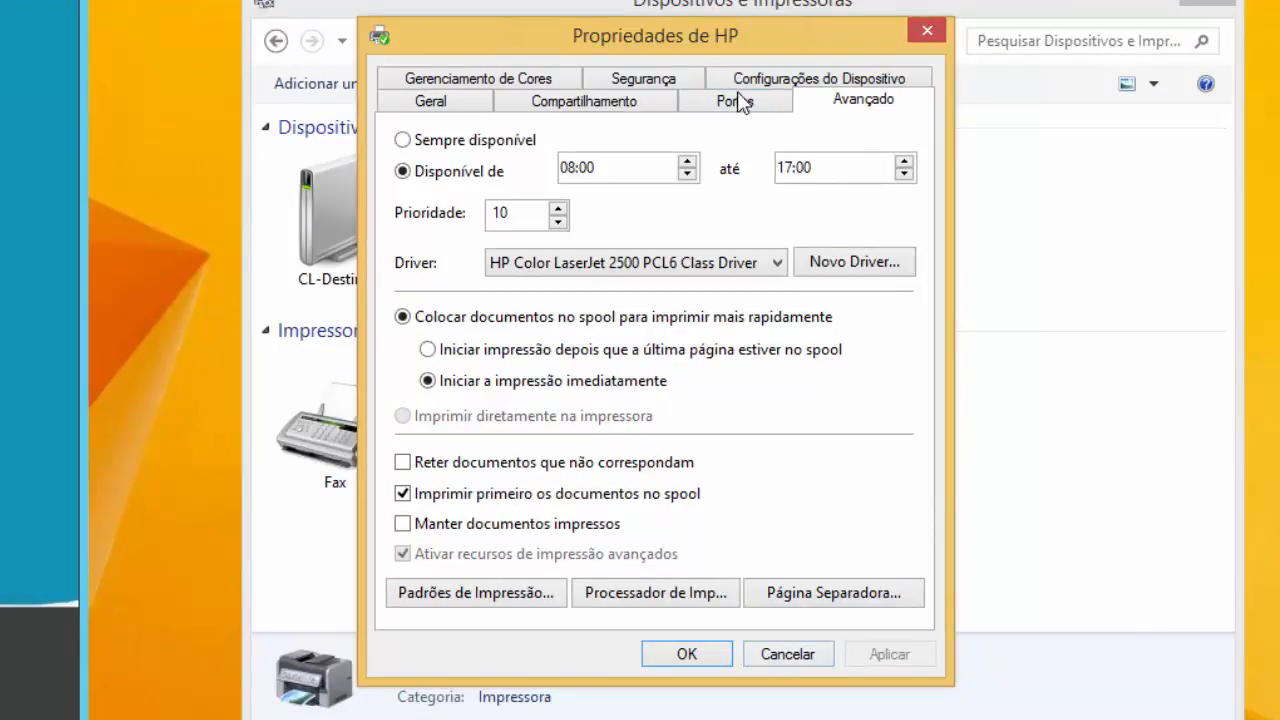
Set the printer's availability end time to 20:00 and its priority to 20 for the DIRETORIA group.
click(660, 86)
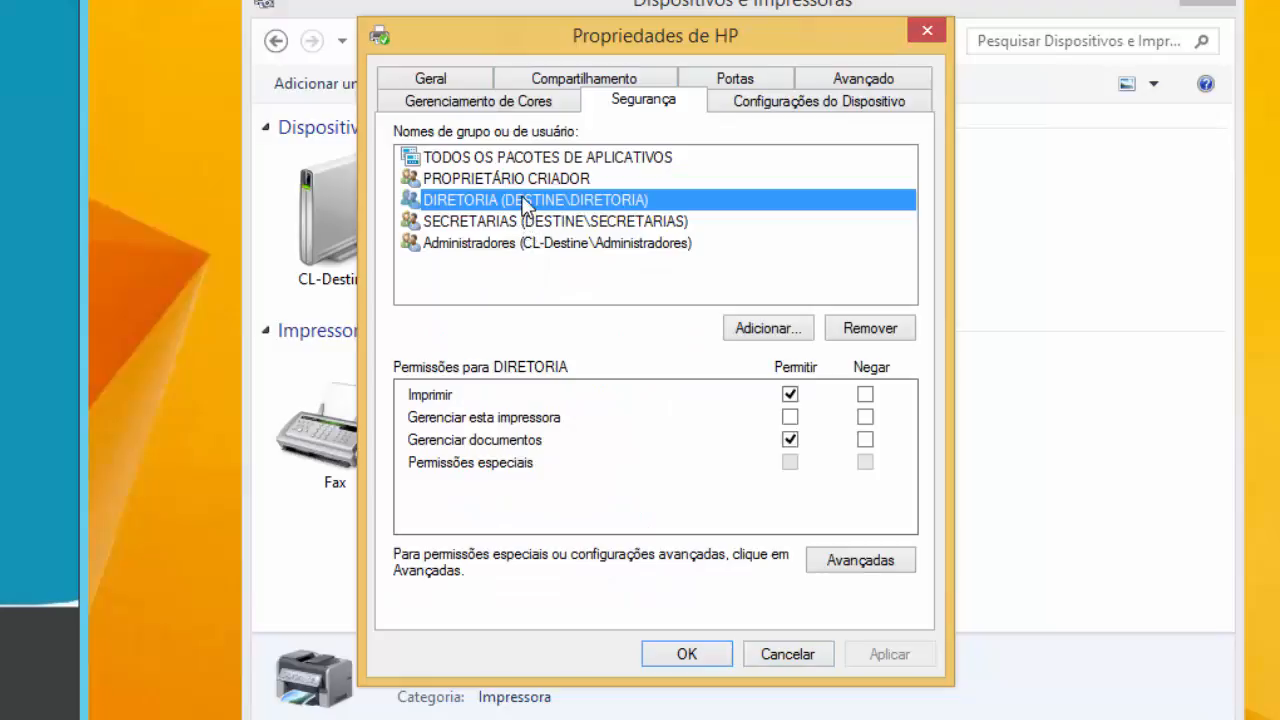
click(850, 88)
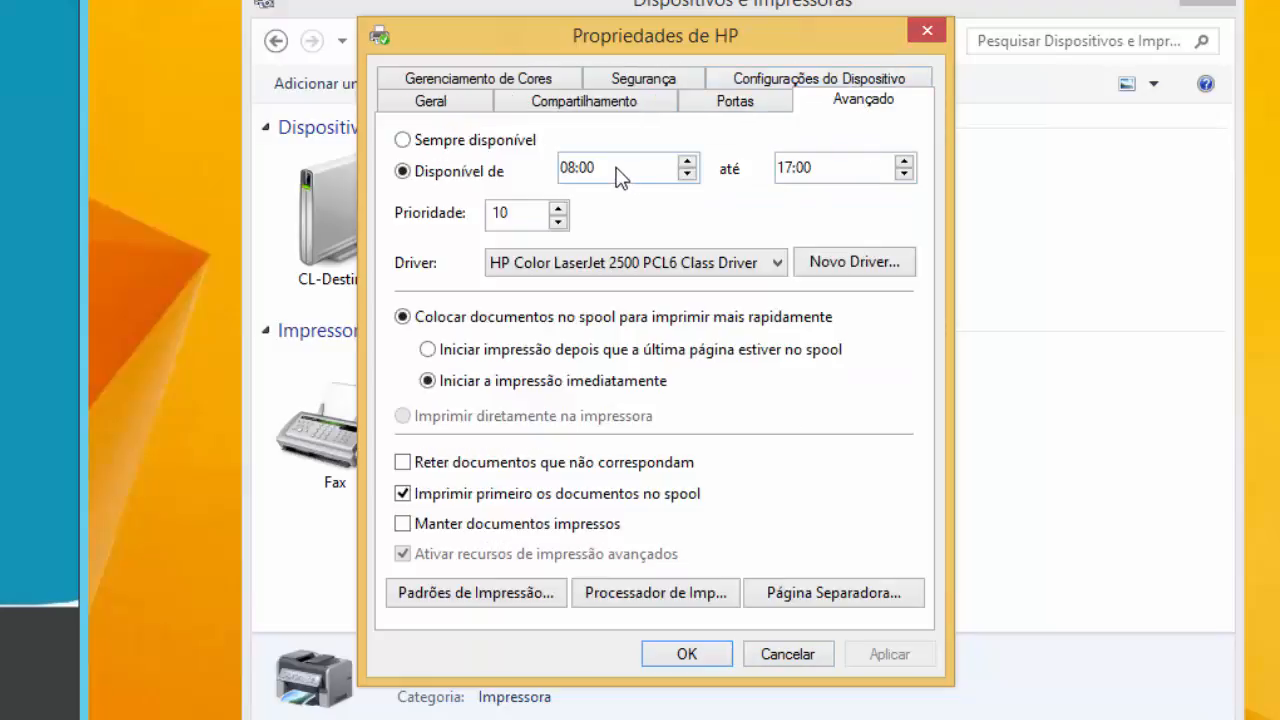
click(785, 168)
key(Up)
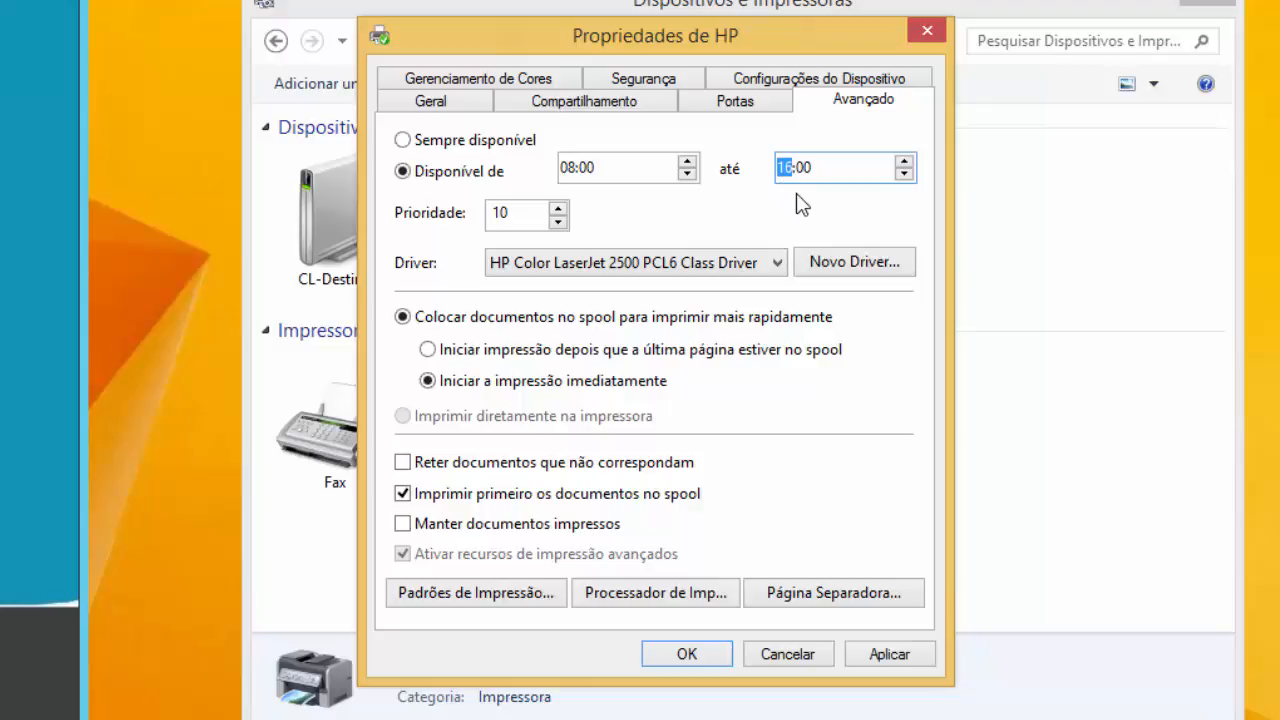
text(20)
drag(511, 215, 485, 212)
text(20)
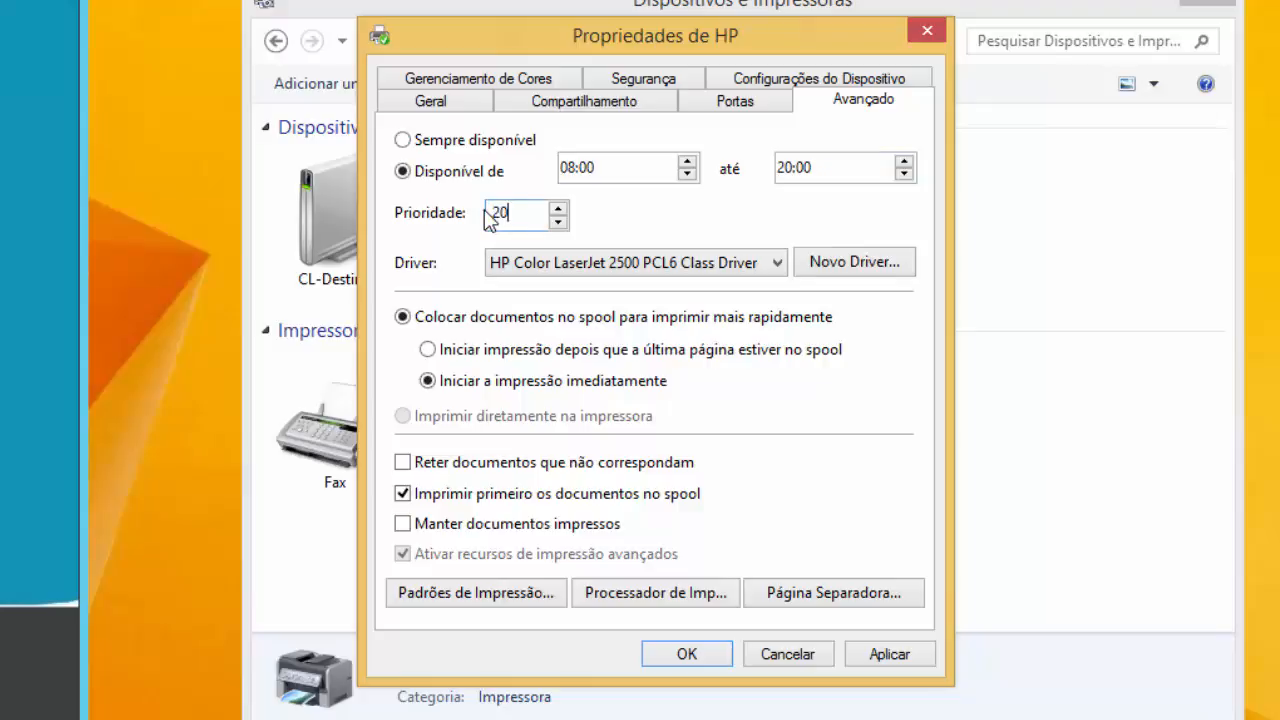
Remove the SECRETARIAS group from the printer's security permissions and review the permissions of DIRETORIA and Administradores.
click(645, 82)
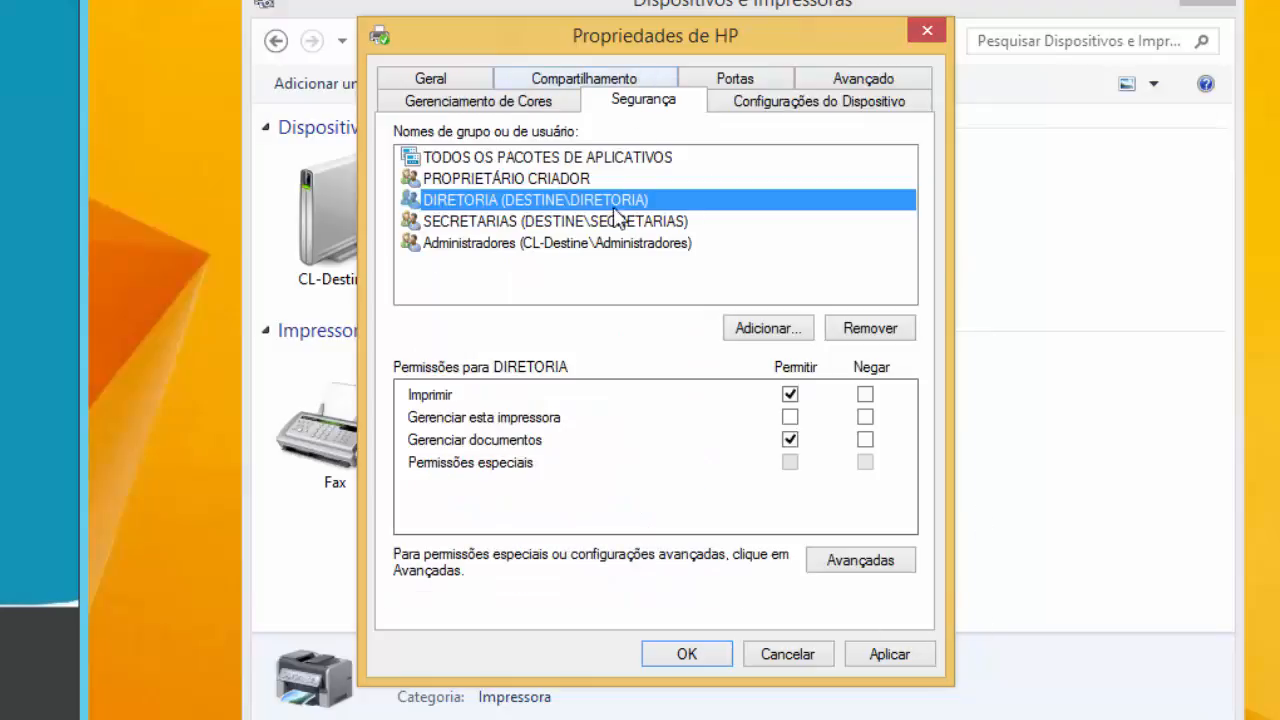
click(537, 226)
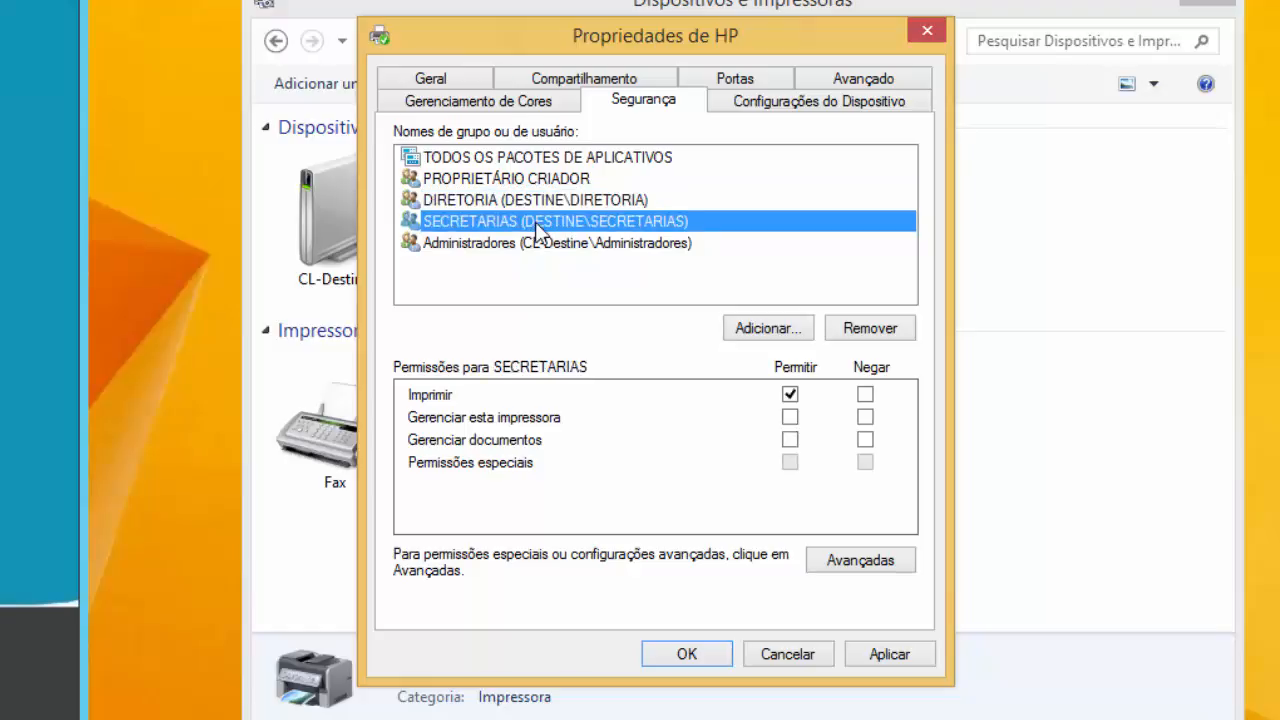
click(868, 330)
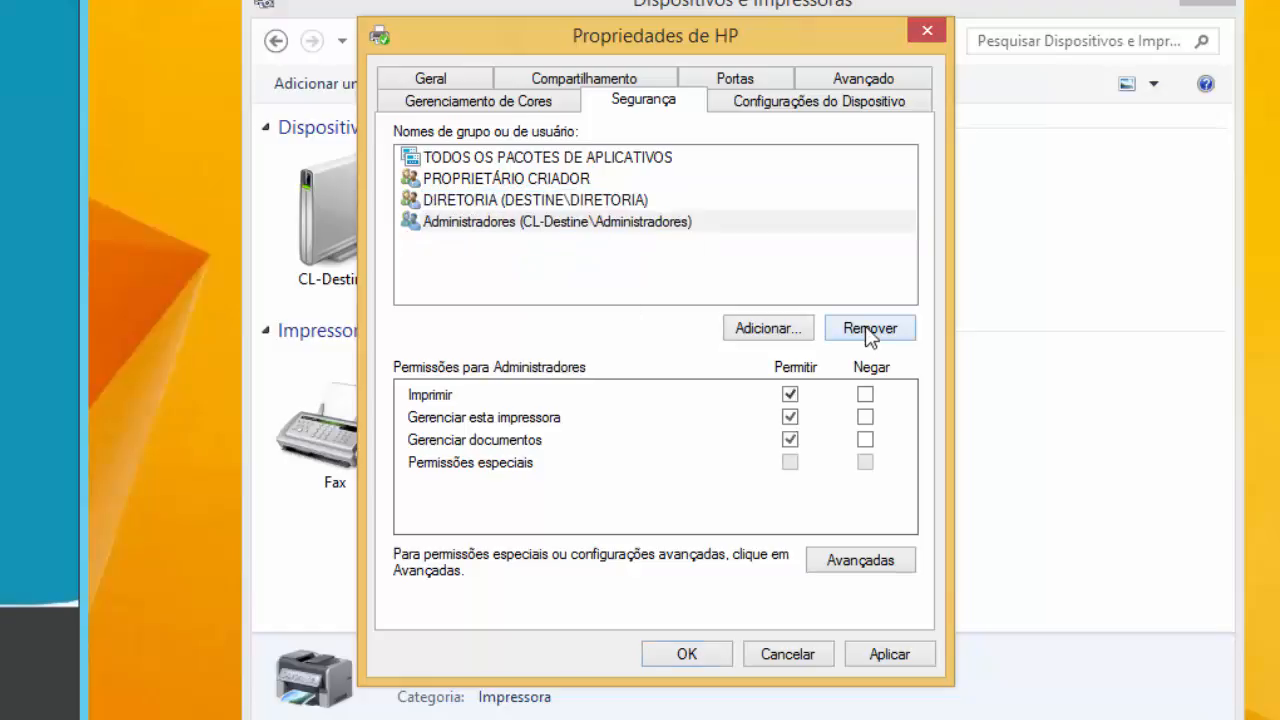
click(551, 204)
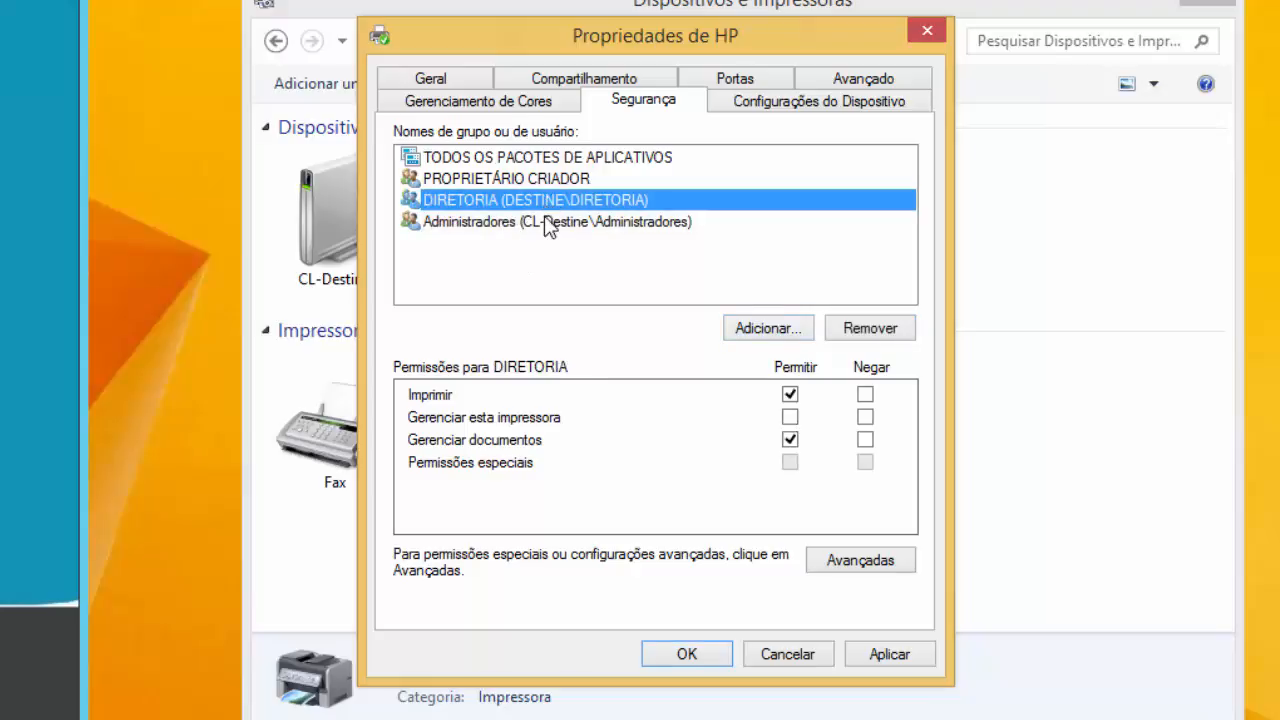
click(548, 224)
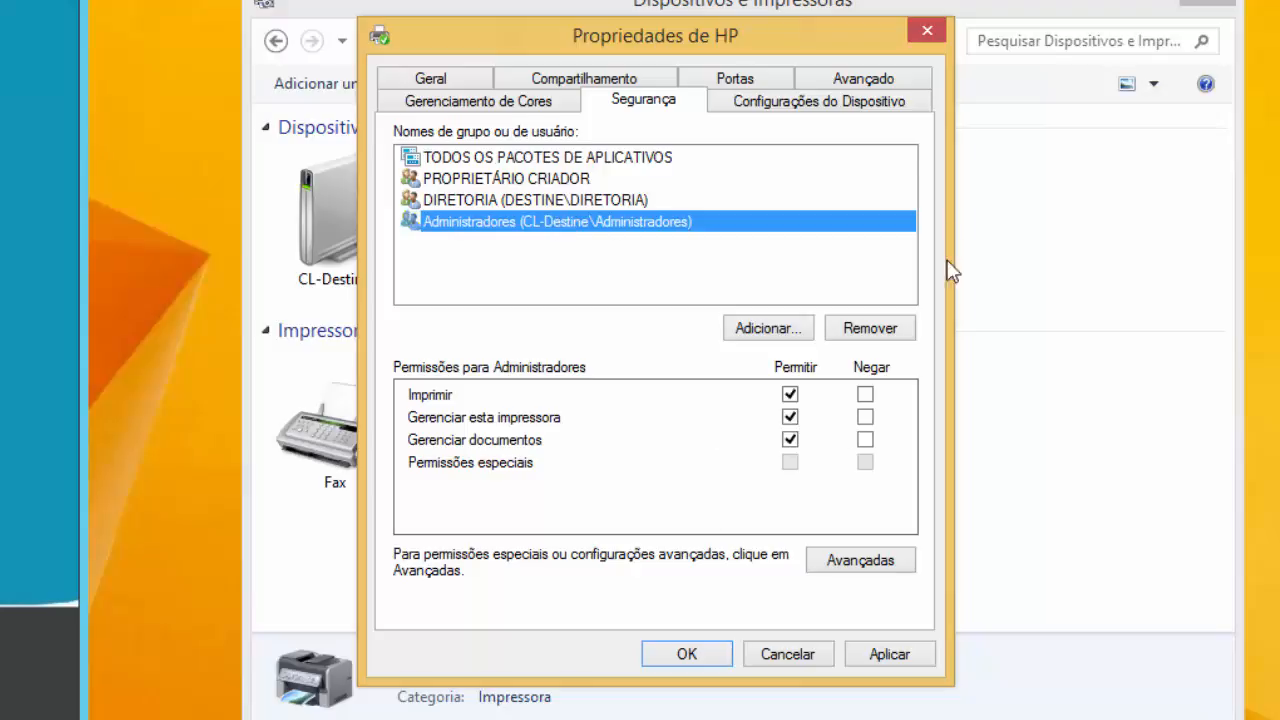
click(588, 204)
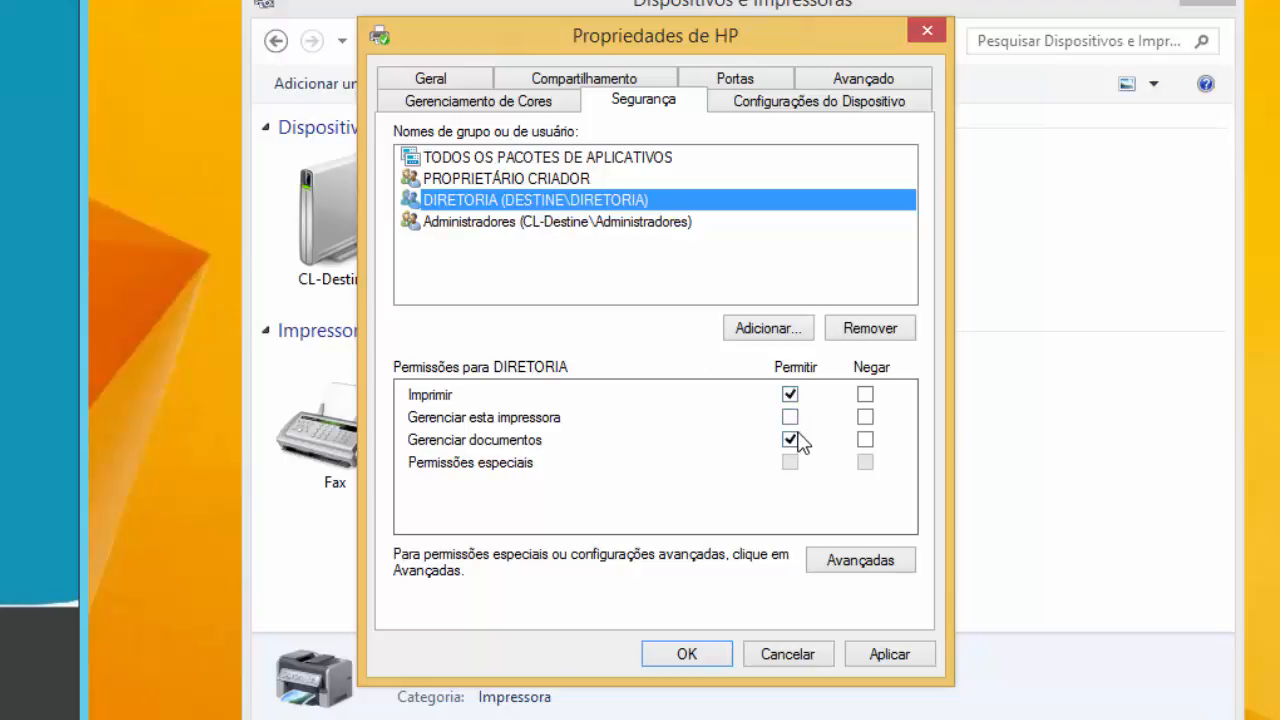
Change the printer's share name to "HP 1º Andar Diretoria", apply the changes and close the properties.
click(873, 85)
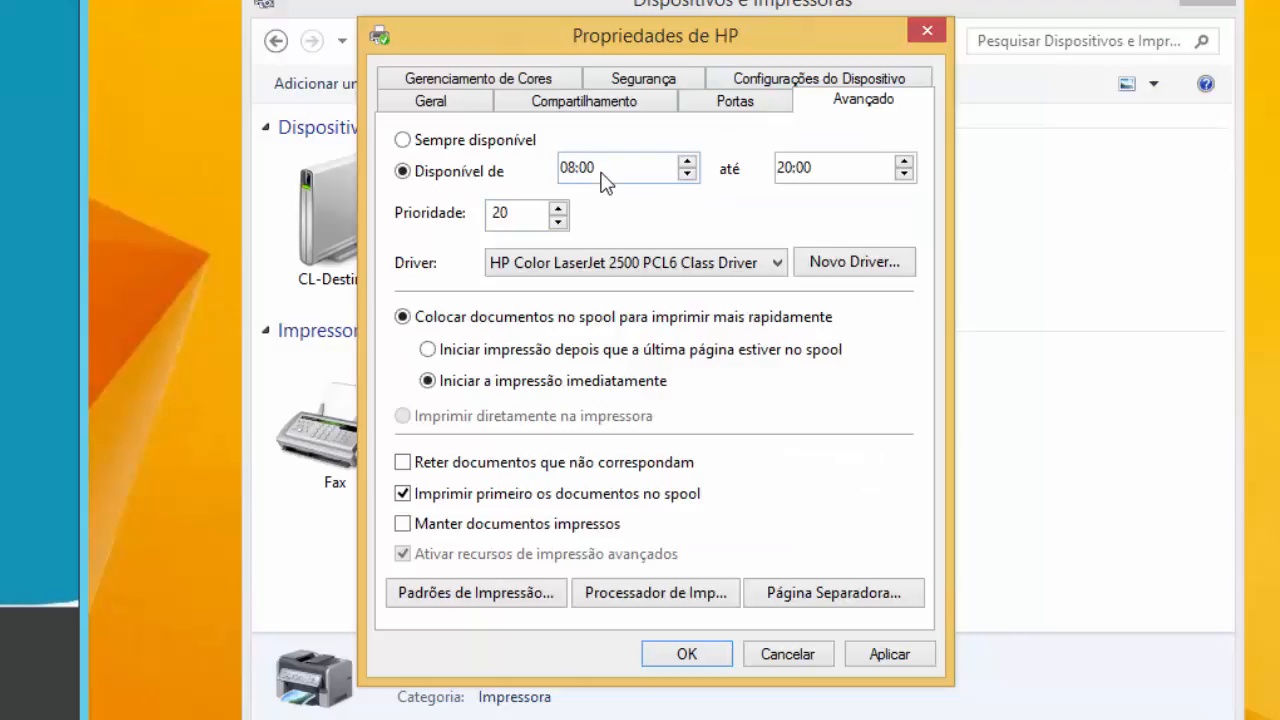
click(545, 225)
click(433, 102)
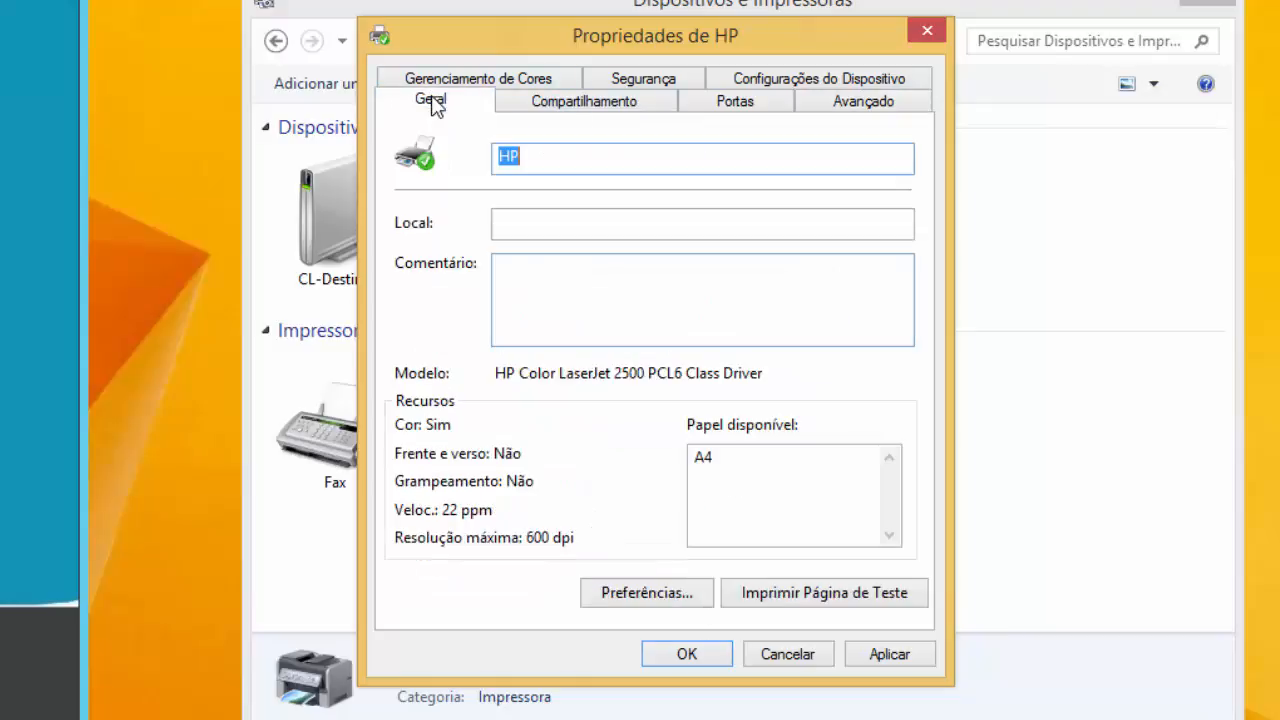
click(583, 102)
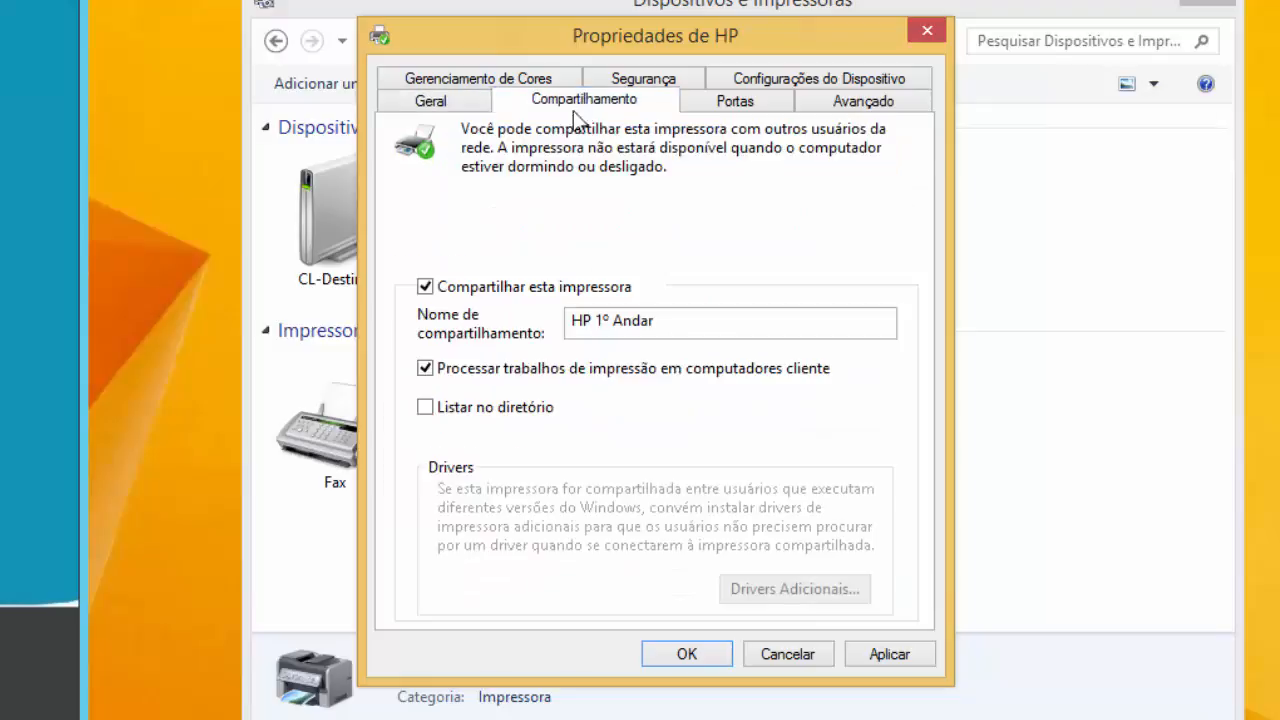
click(678, 320)
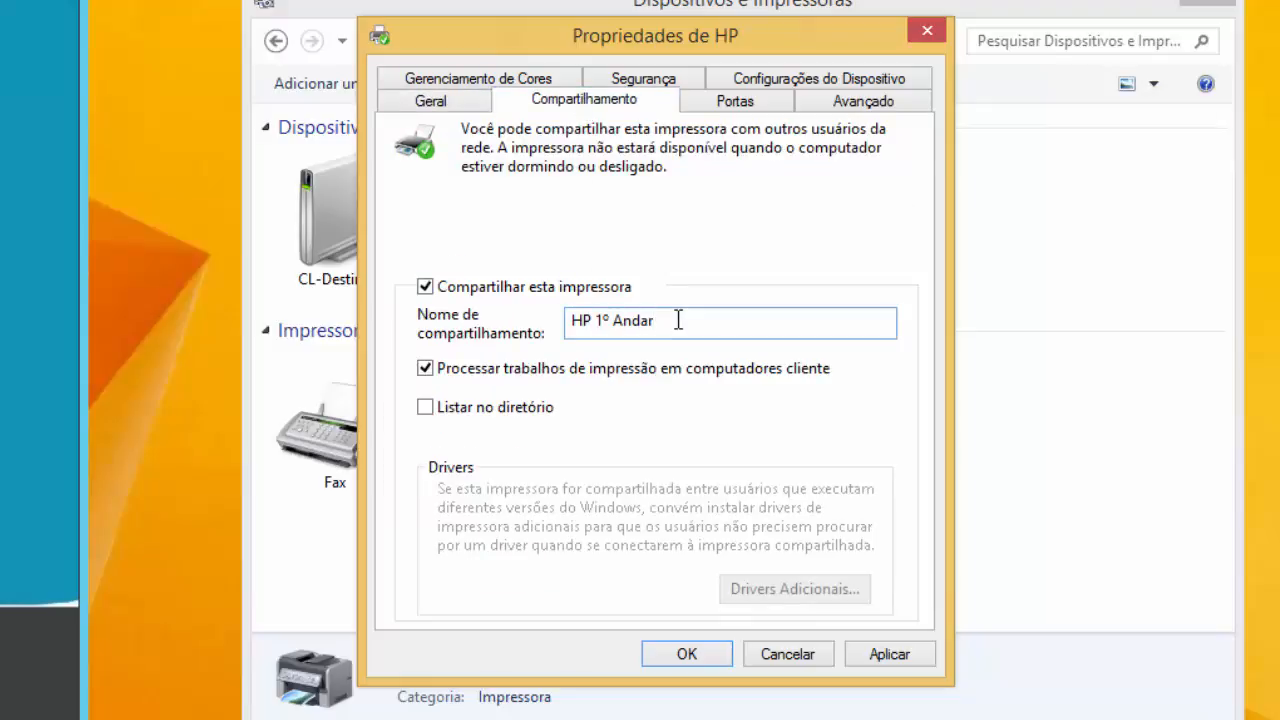
text(Diretoria)
click(906, 664)
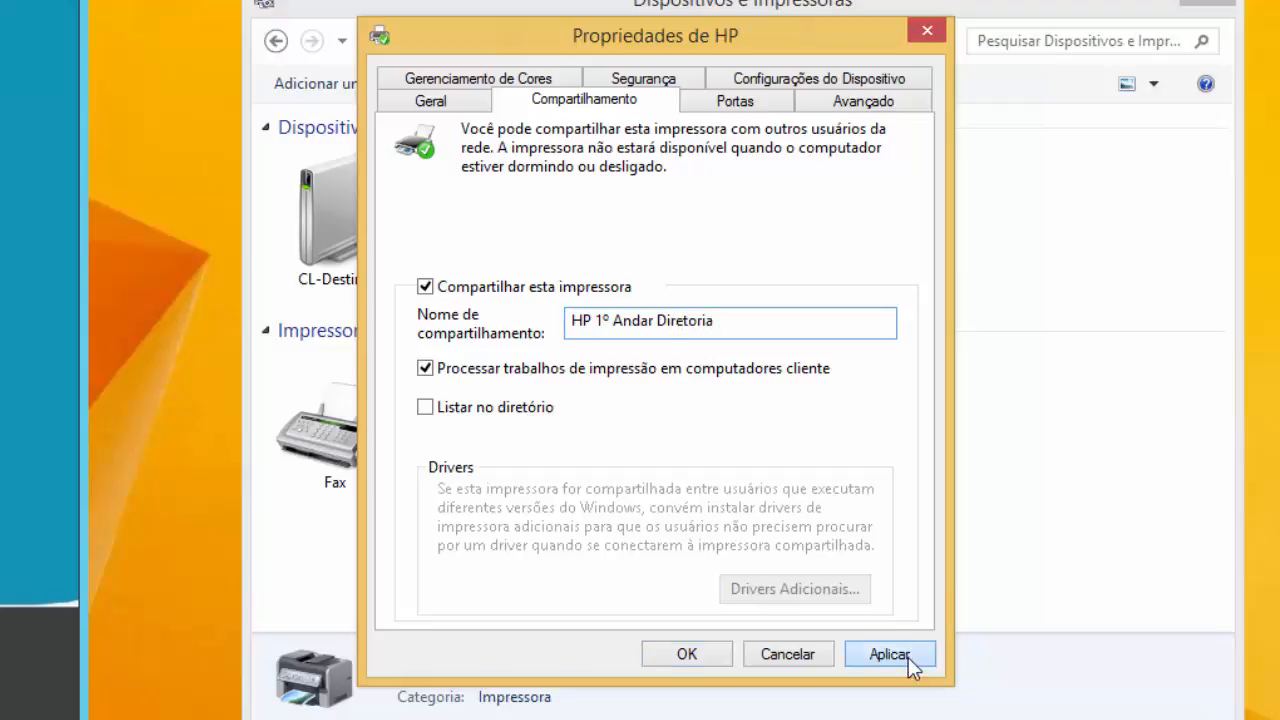
click(688, 655)
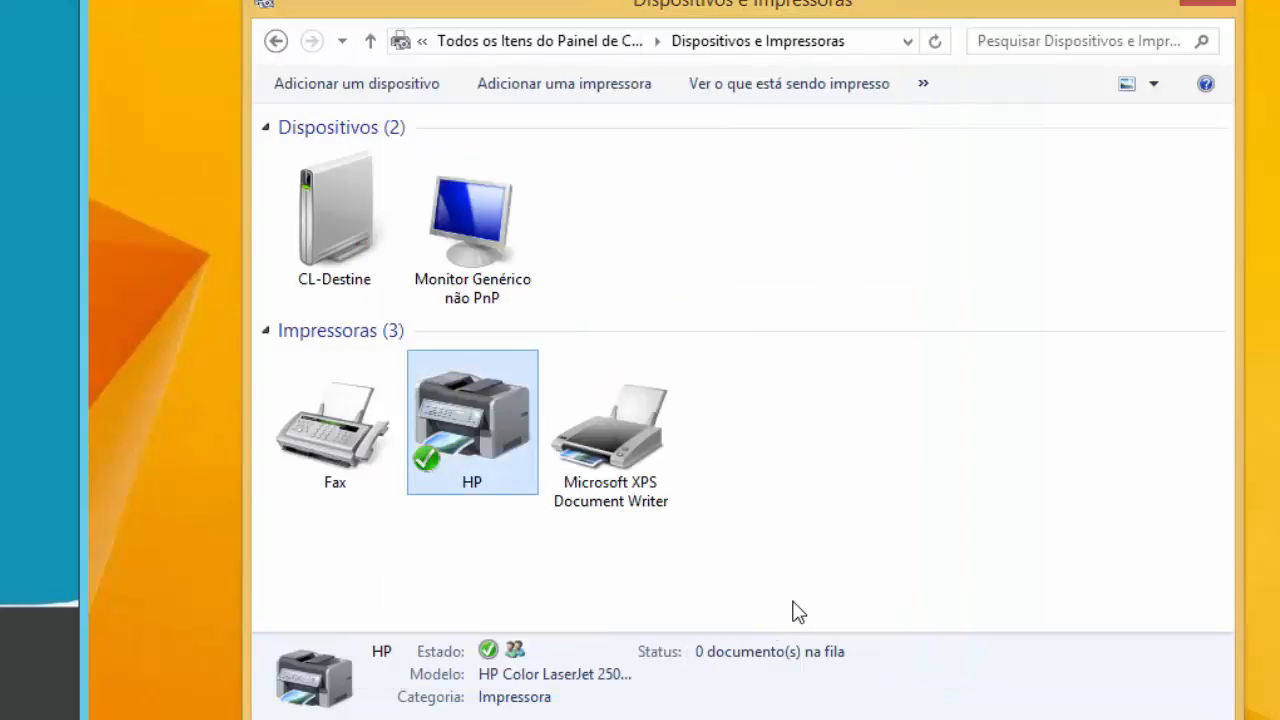
Start adding another printer with manual settings, using the existing port LPT1, and continue to the driver selection.
right_click(476, 499)
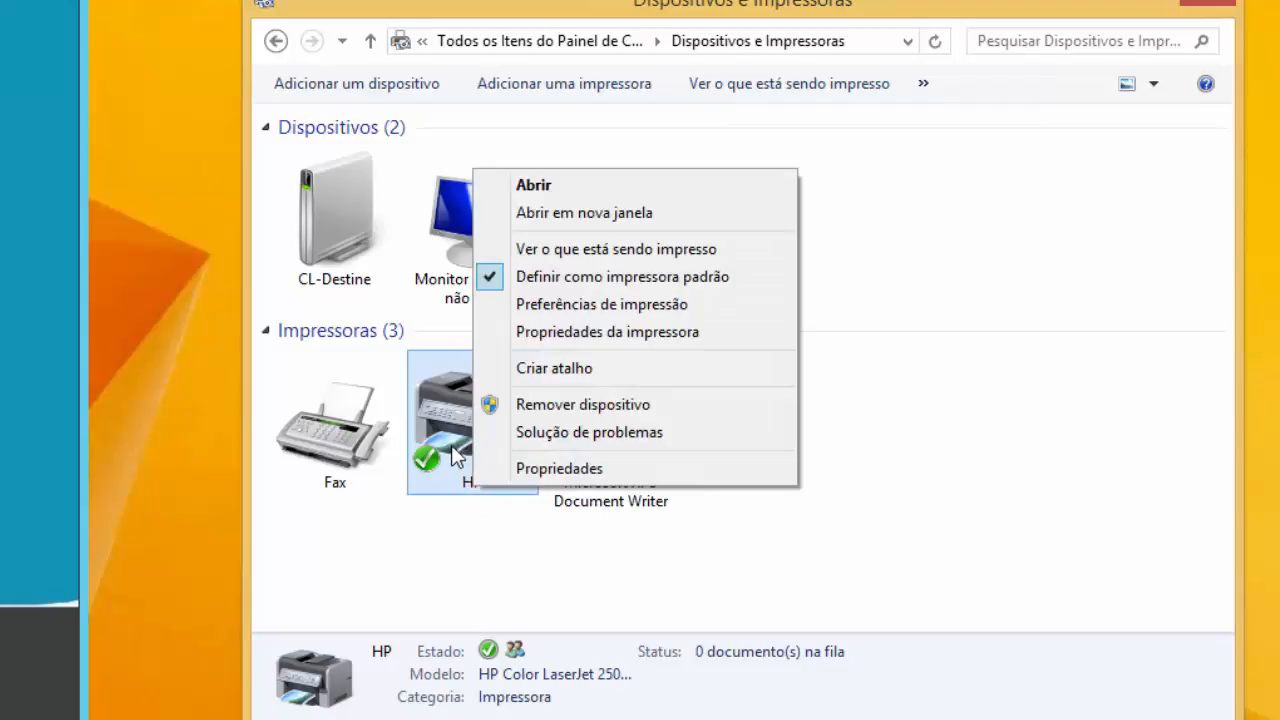
click(940, 492)
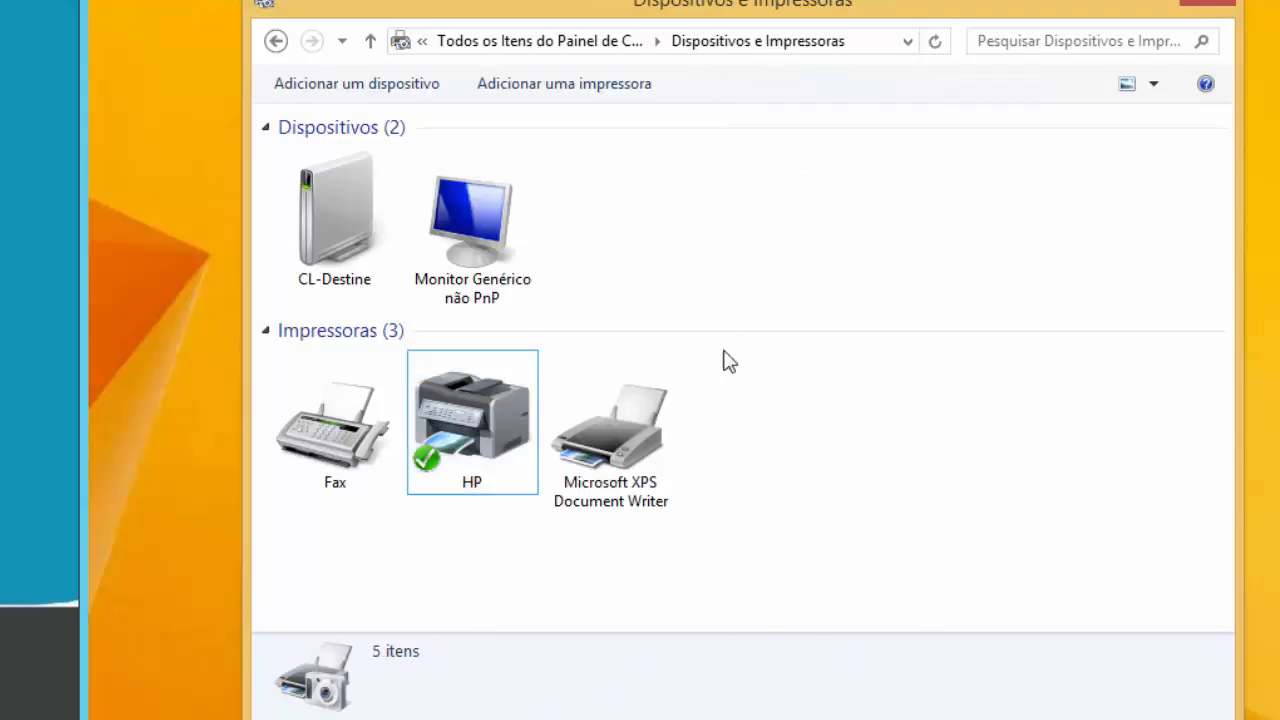
click(583, 85)
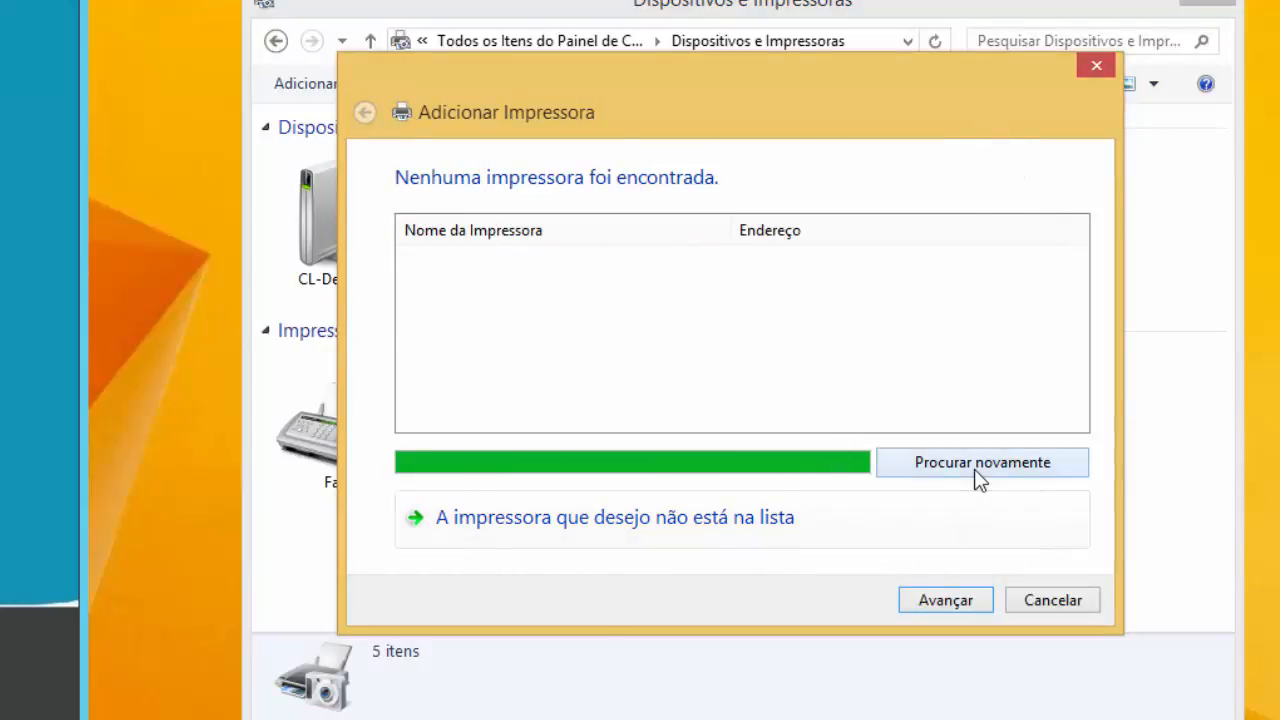
click(745, 528)
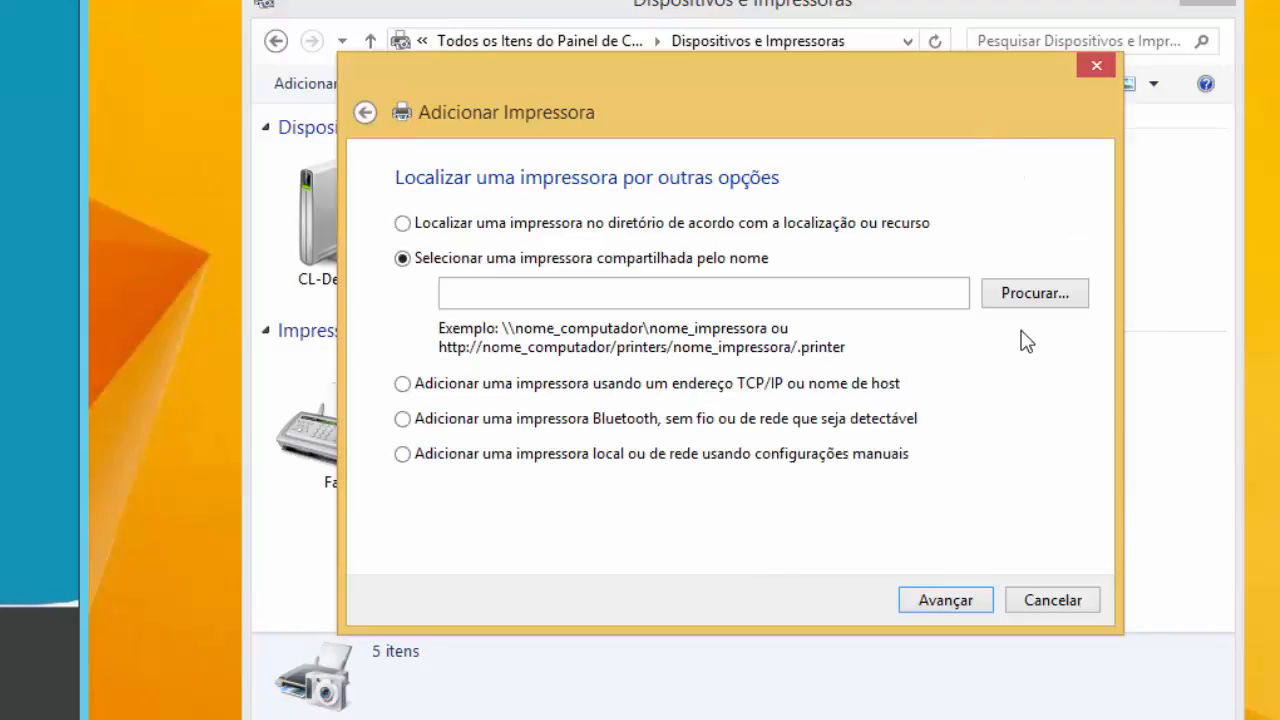
click(748, 455)
click(952, 606)
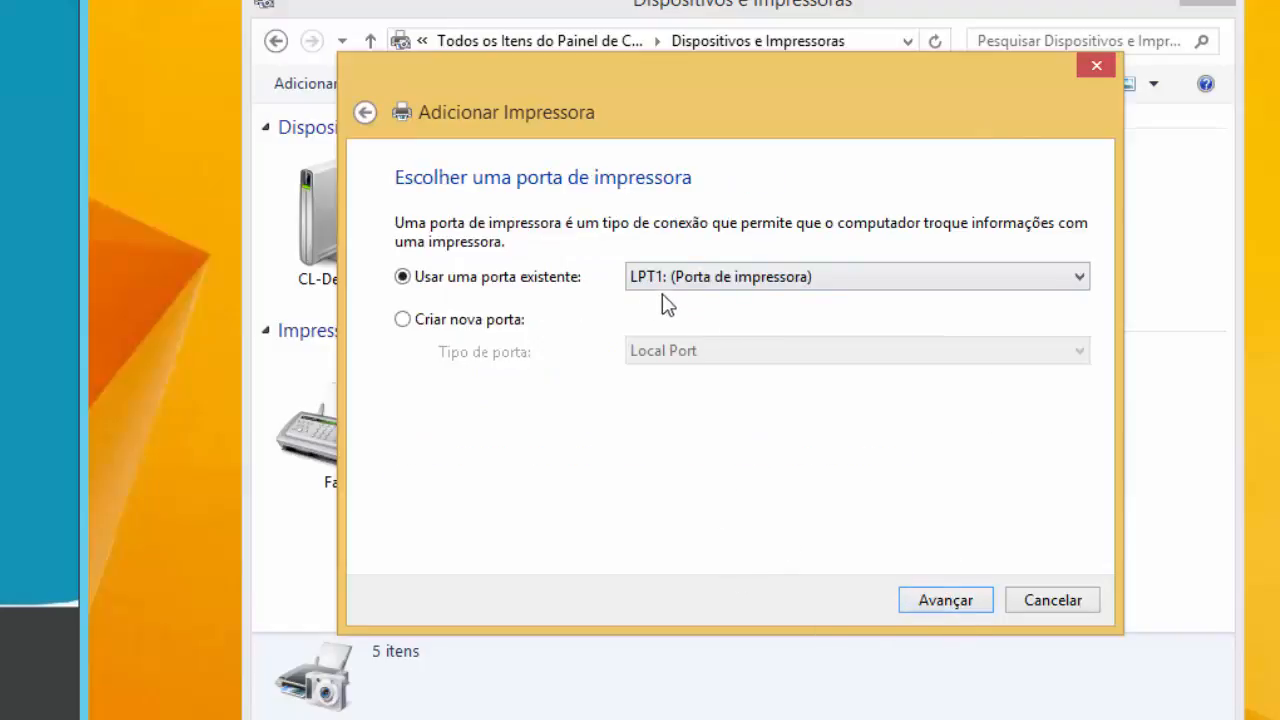
click(950, 605)
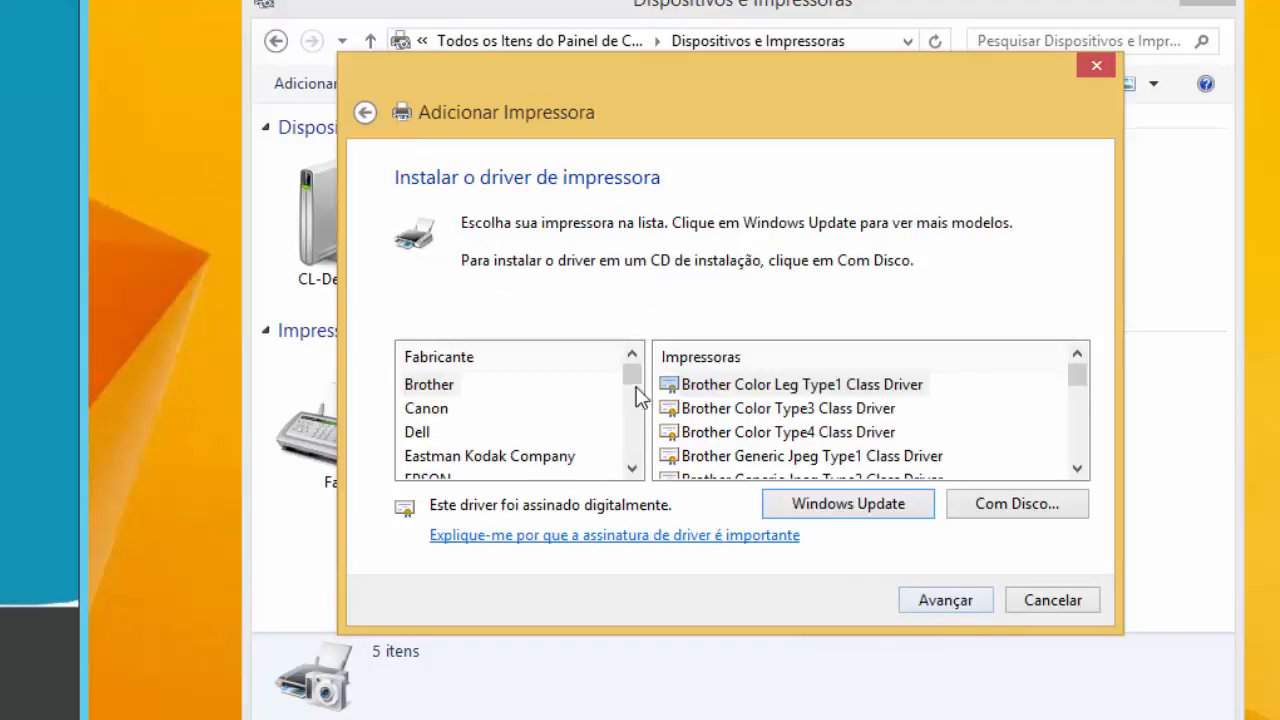
Choose the HP Color LaserJet 2500 PCL6 Class Driver from manufacturer HP and keep the driver already installed.
click(632, 468)
click(632, 468)
click(632, 468)
click(632, 468)
click(632, 468)
click(632, 468)
click(632, 468)
click(632, 468)
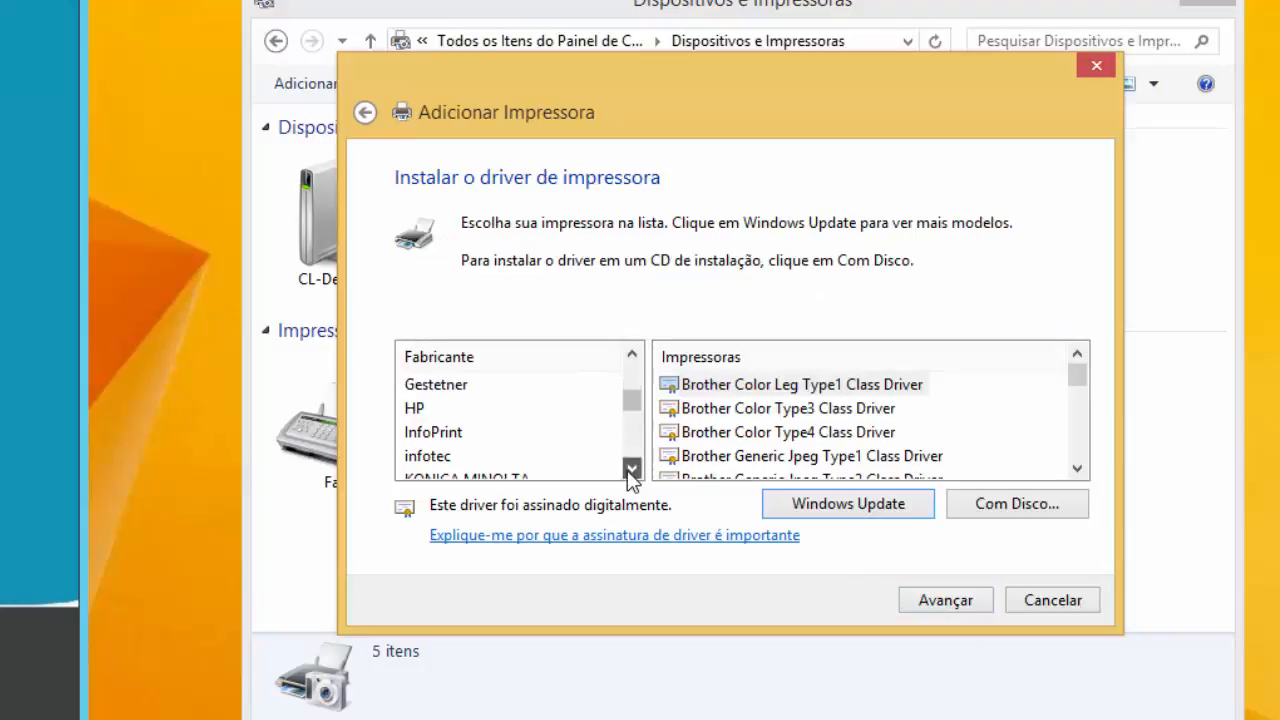
click(632, 468)
click(428, 390)
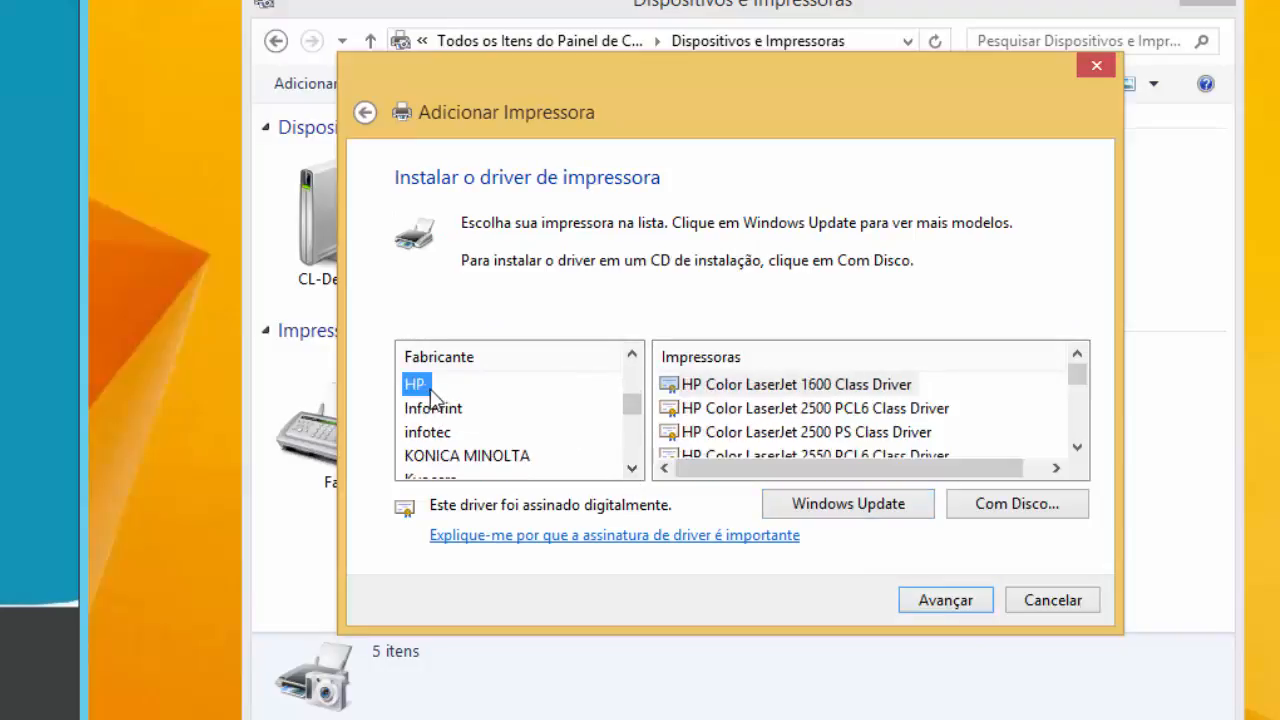
click(884, 410)
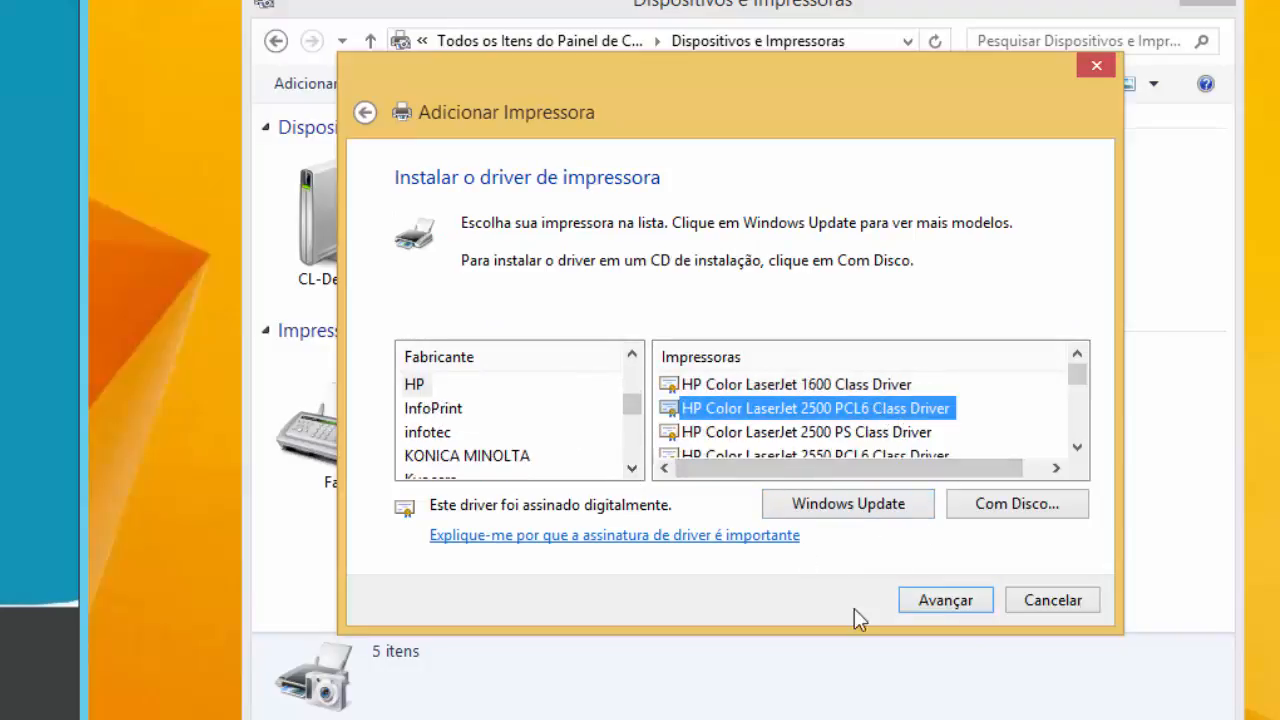
click(948, 604)
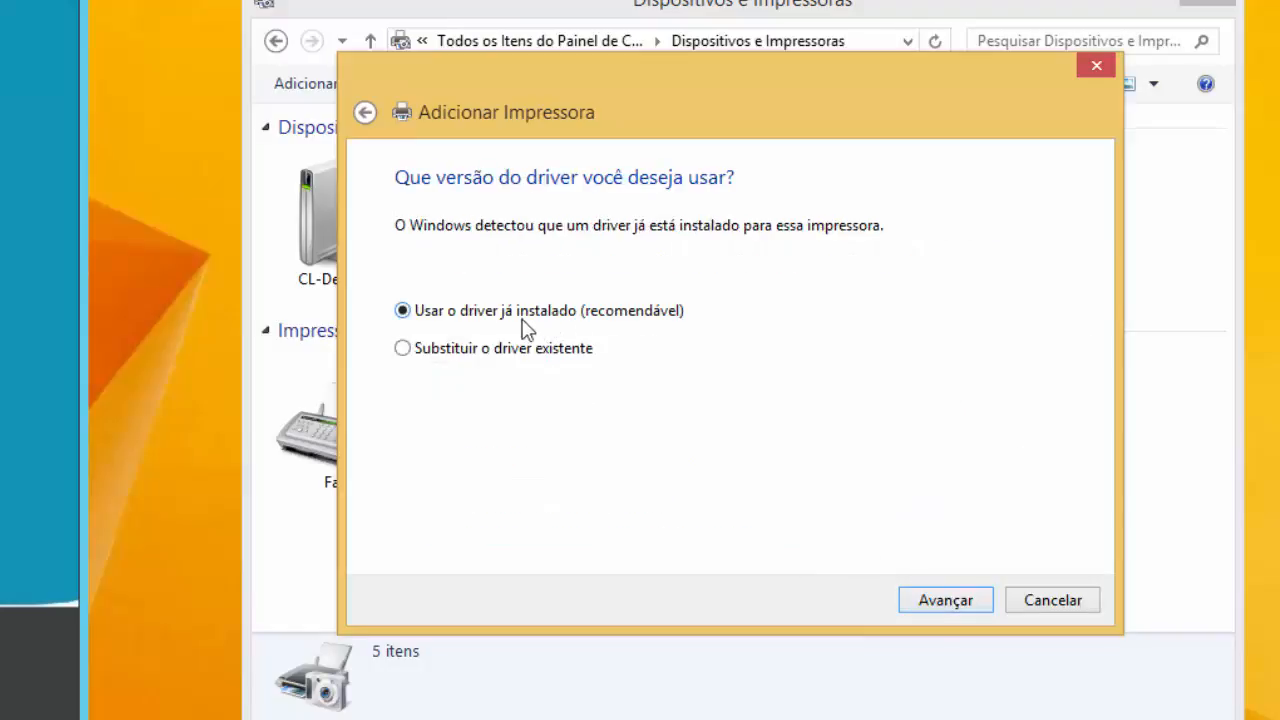
click(949, 603)
Name the new printer "HP Secretárias", share it under the same name and finish adding it.
click(893, 222)
drag(893, 222, 626, 222)
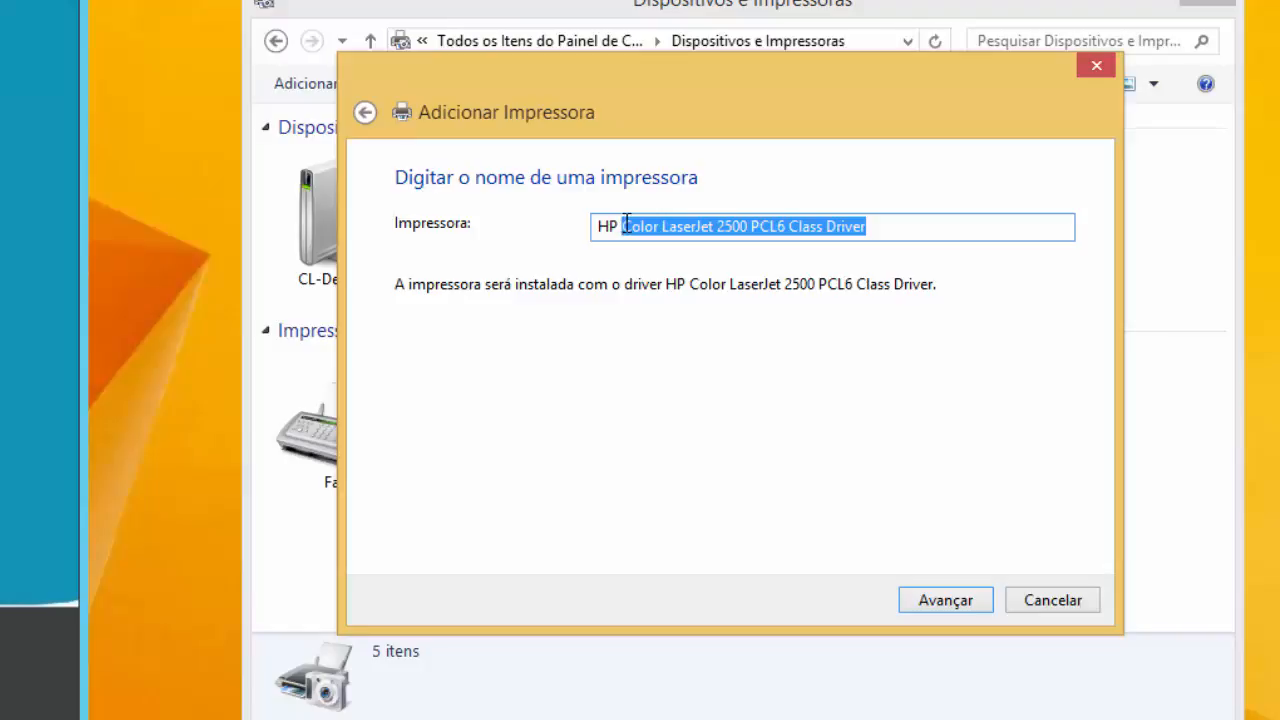
text(Sec)
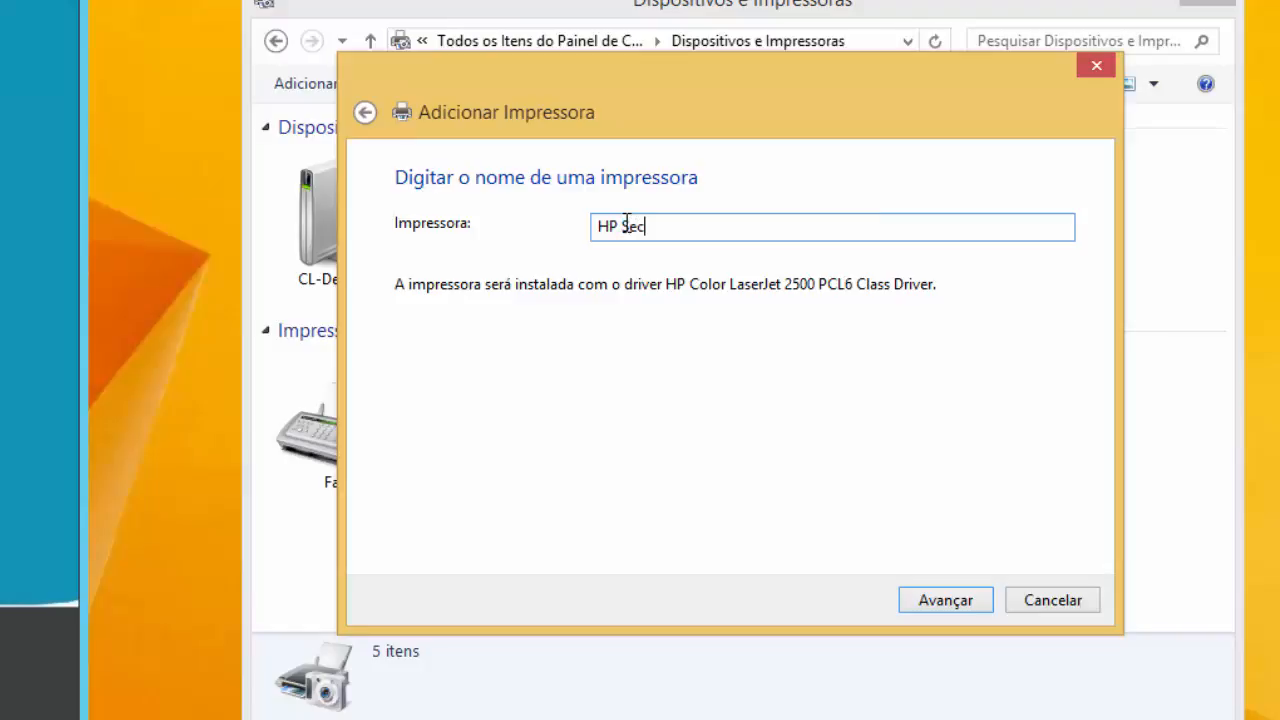
text(retárias)
click(950, 606)
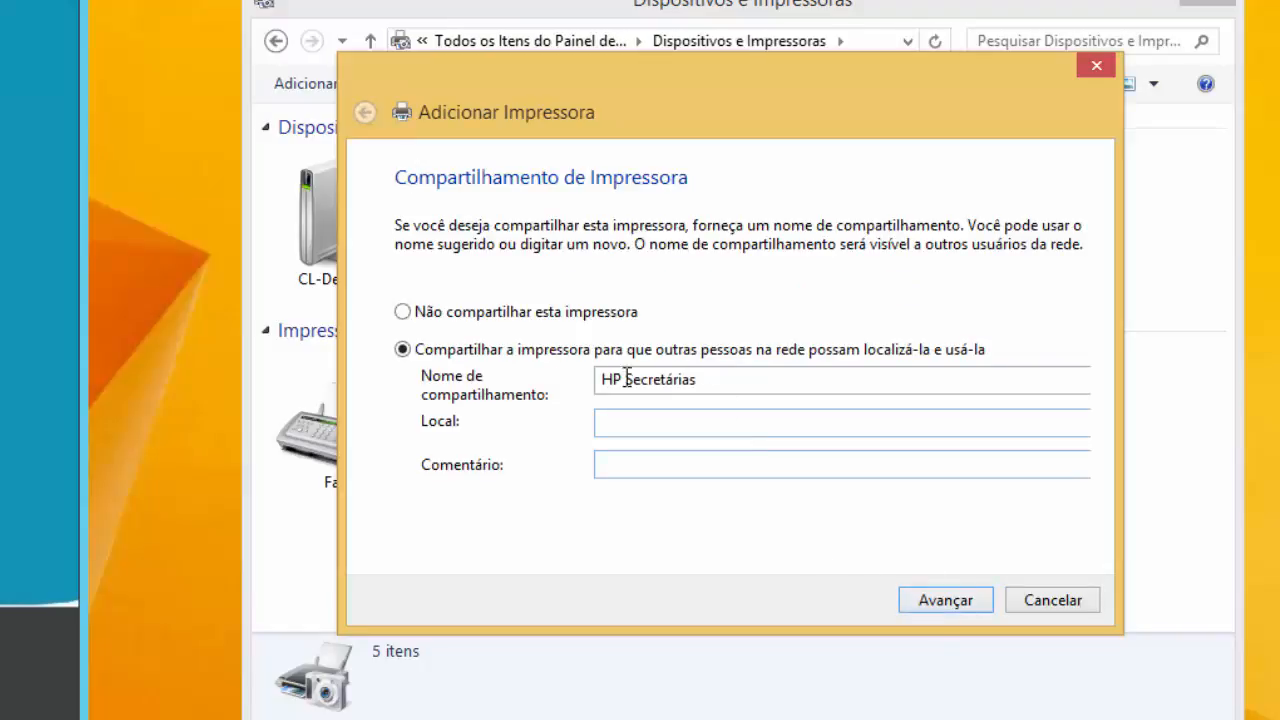
click(945, 600)
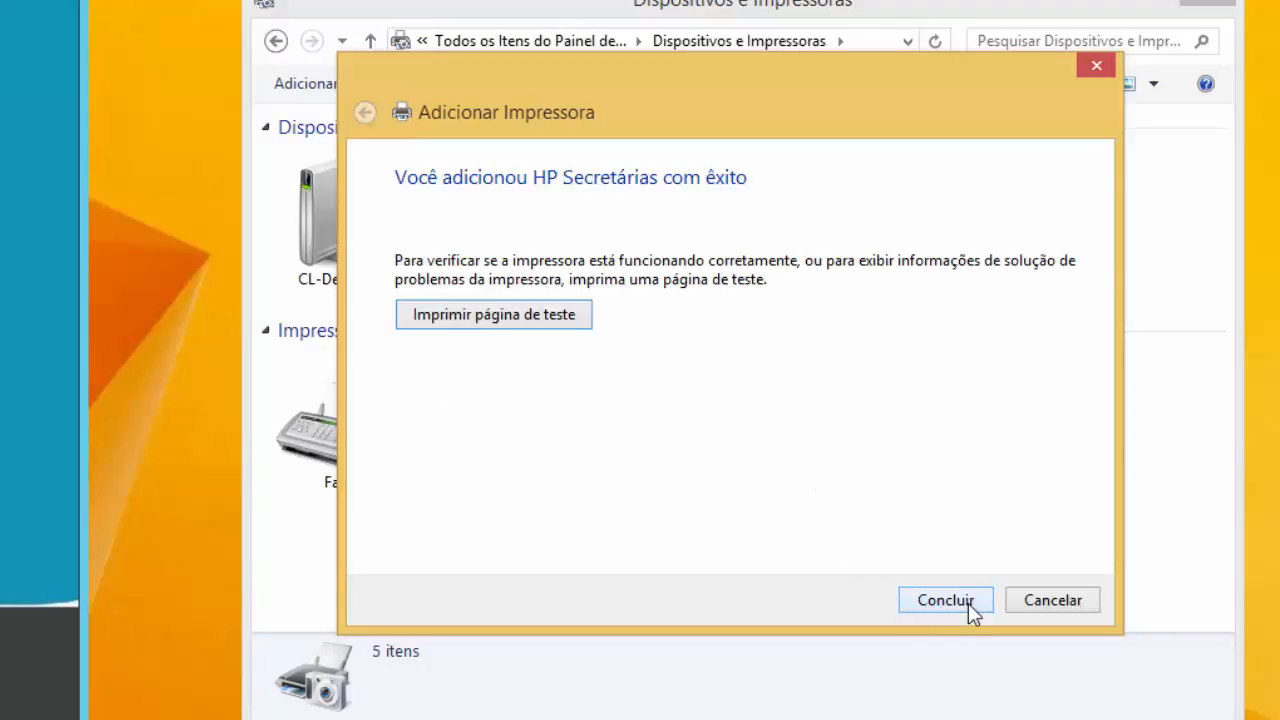
click(983, 596)
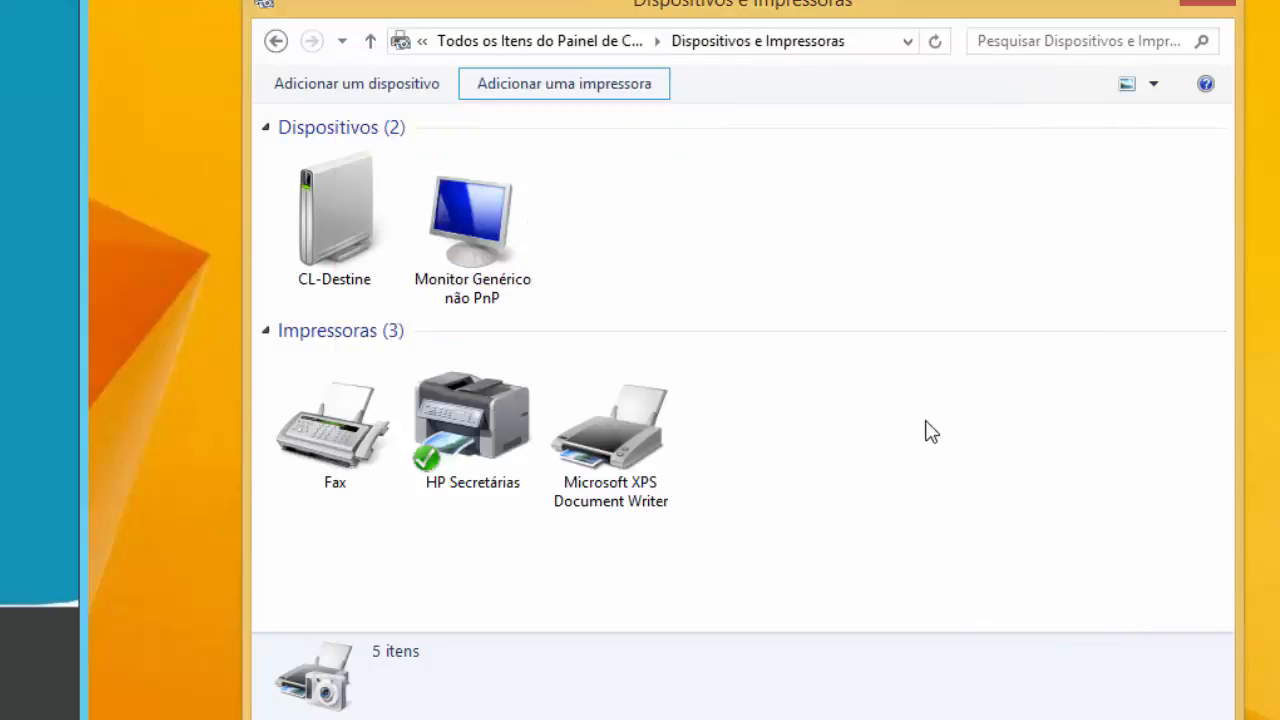
Set HP Secretárias as the default printer for the HP device.
click(514, 440)
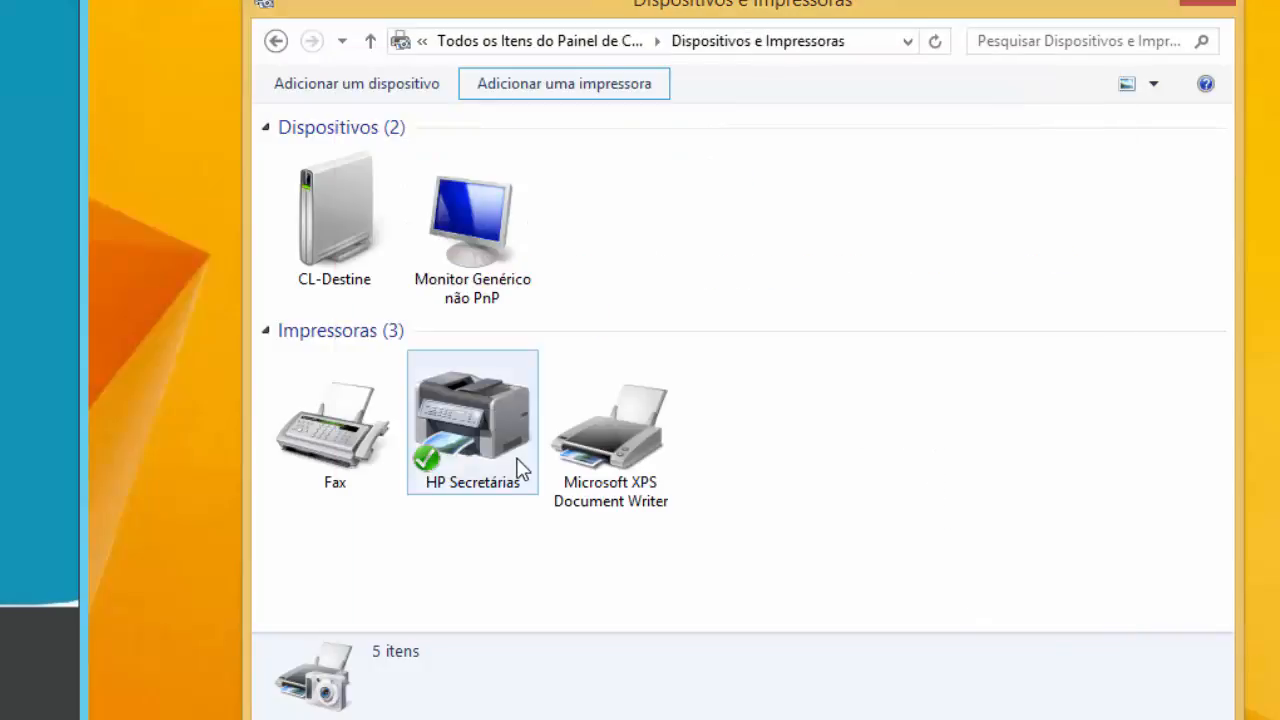
right_click(465, 459)
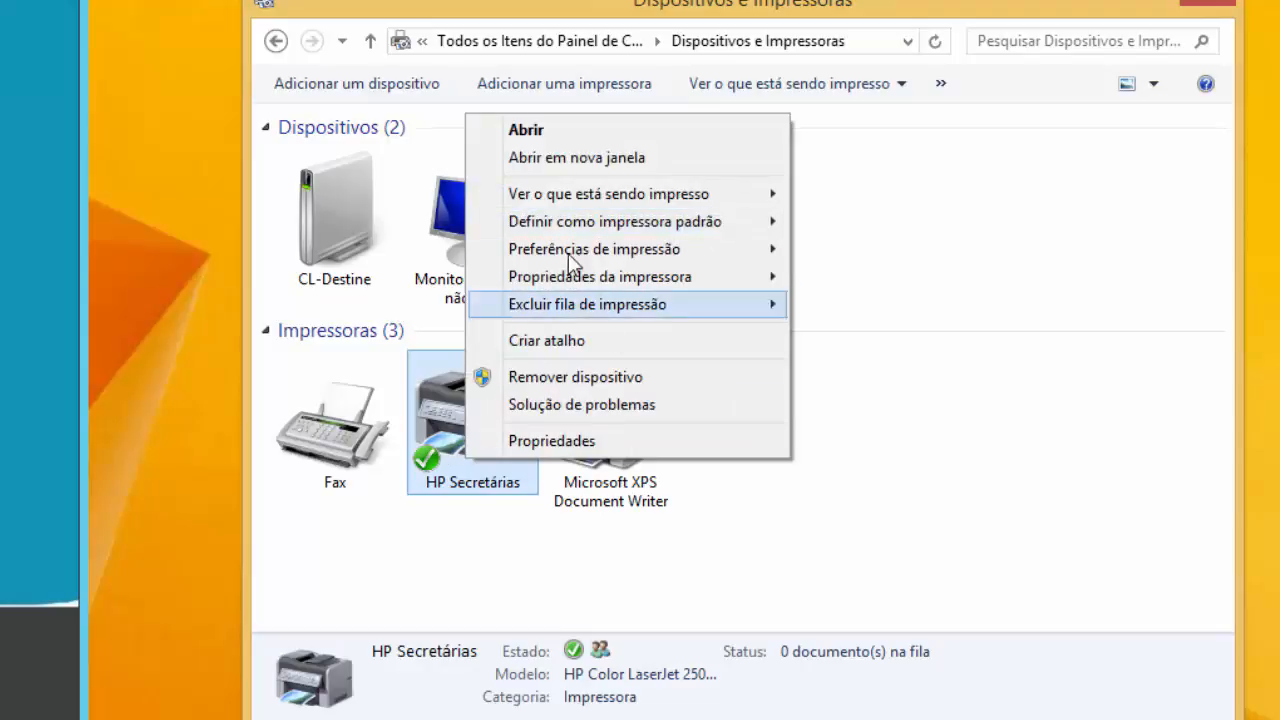
mouse_move(706, 220)
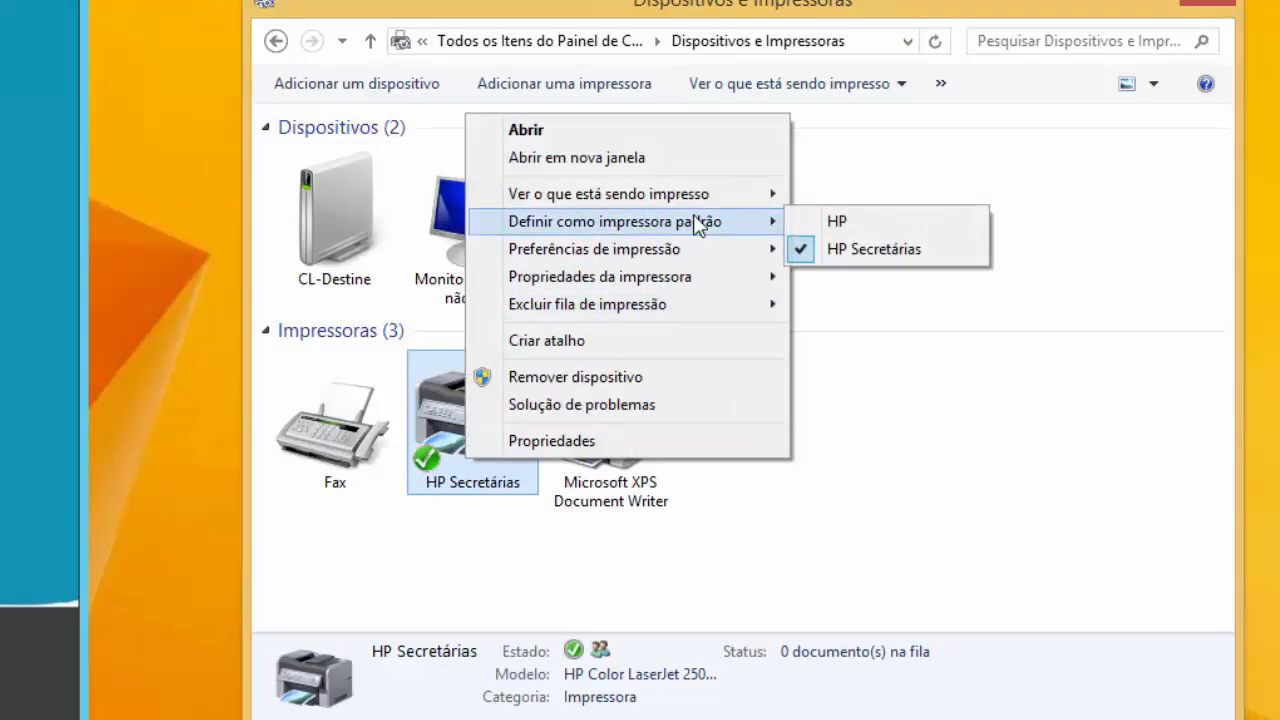
click(868, 252)
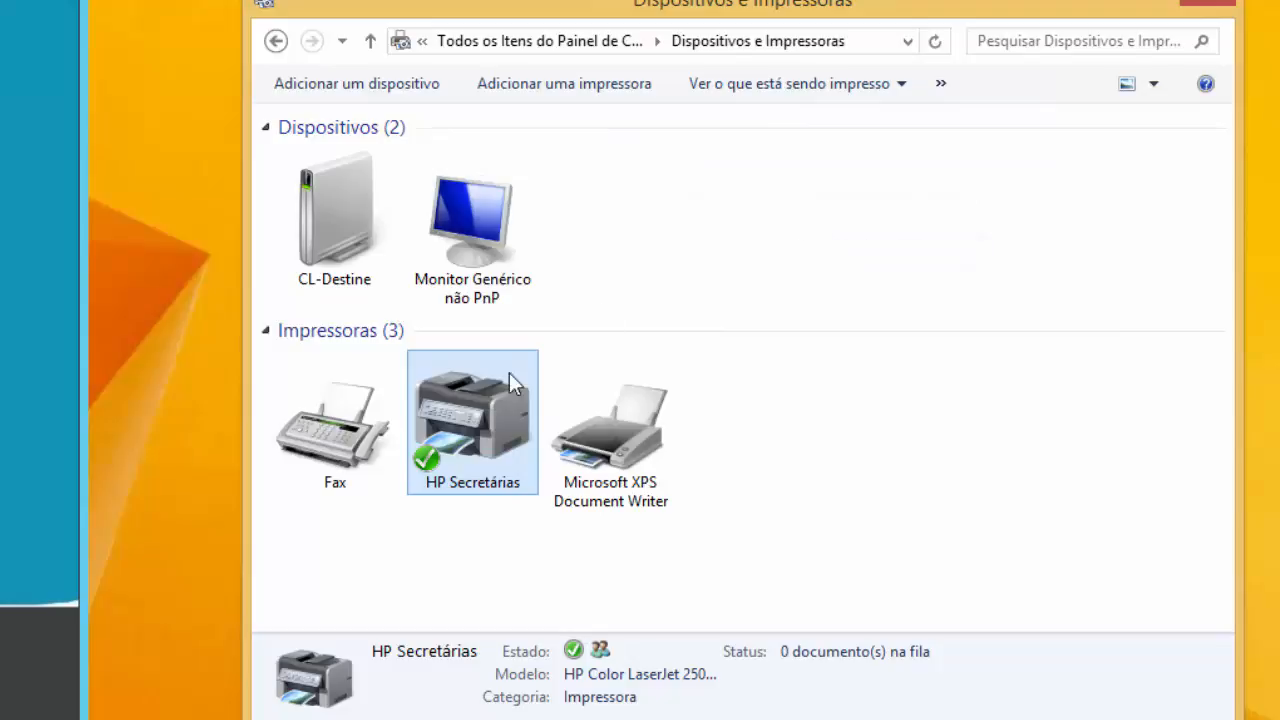
Open the printer properties of HP Secretárias and bring the whole dialog into view.
right_click(485, 400)
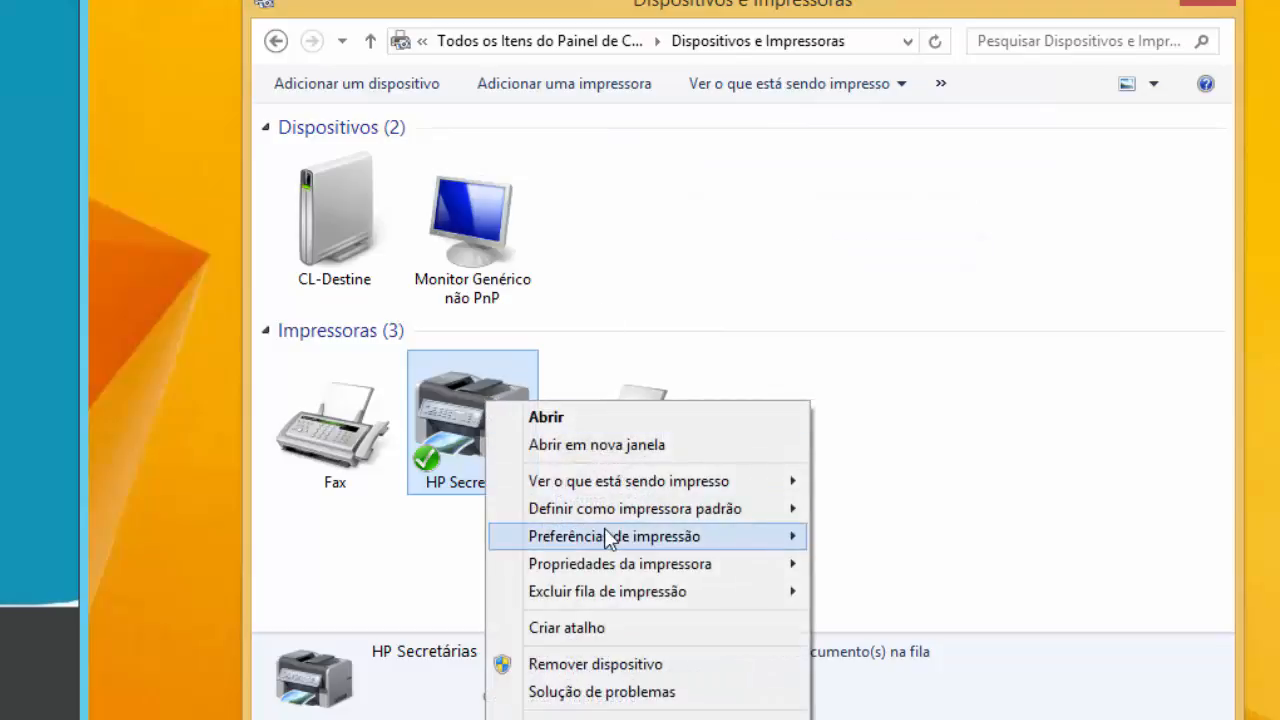
mouse_move(610, 538)
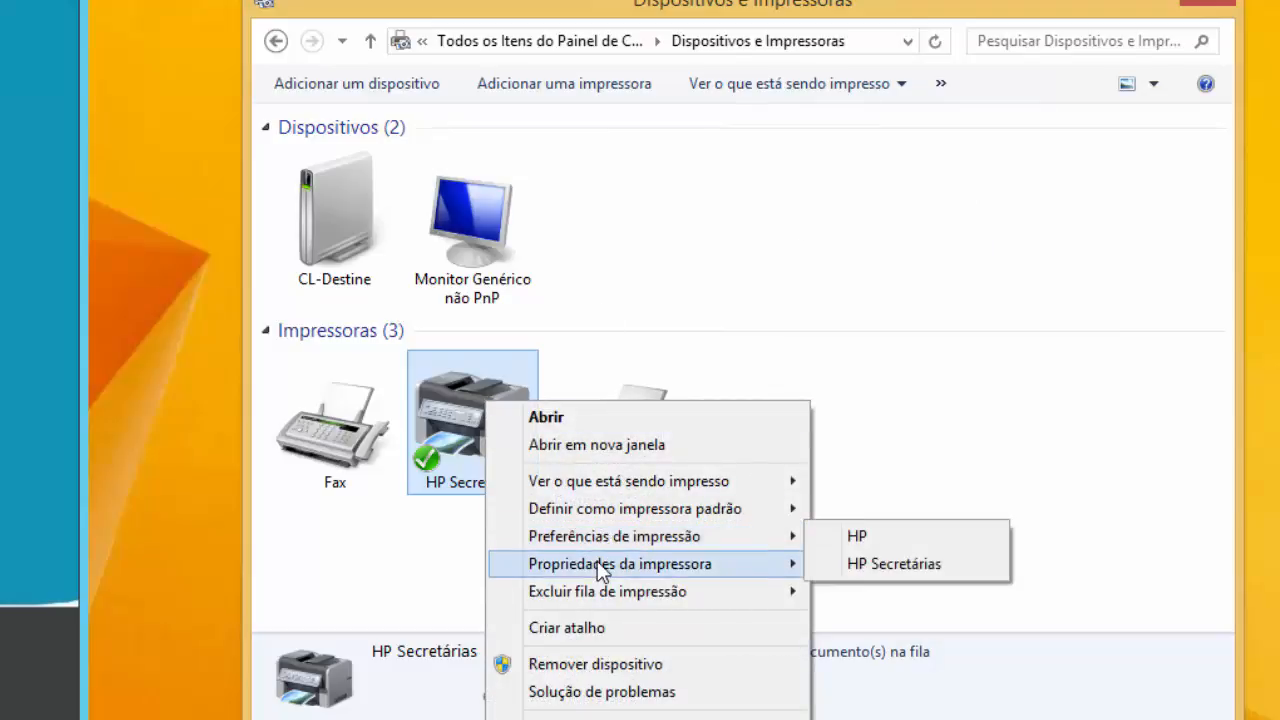
mouse_move(612, 566)
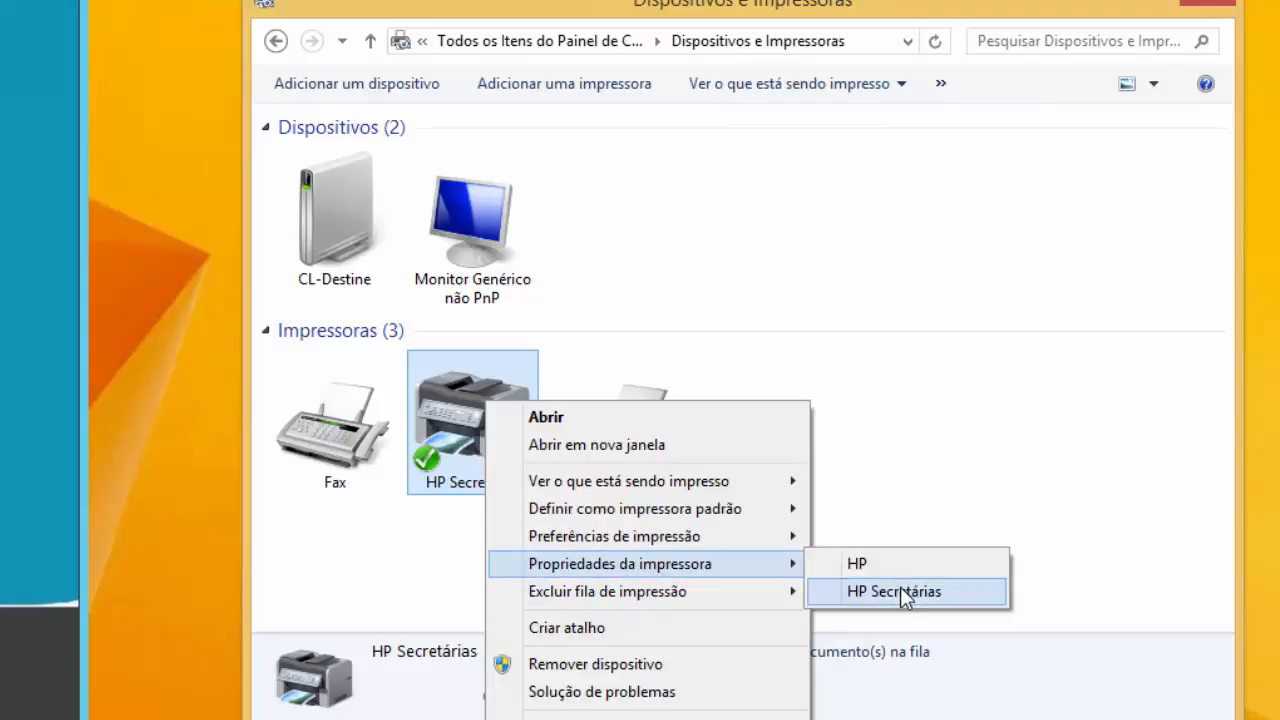
click(903, 592)
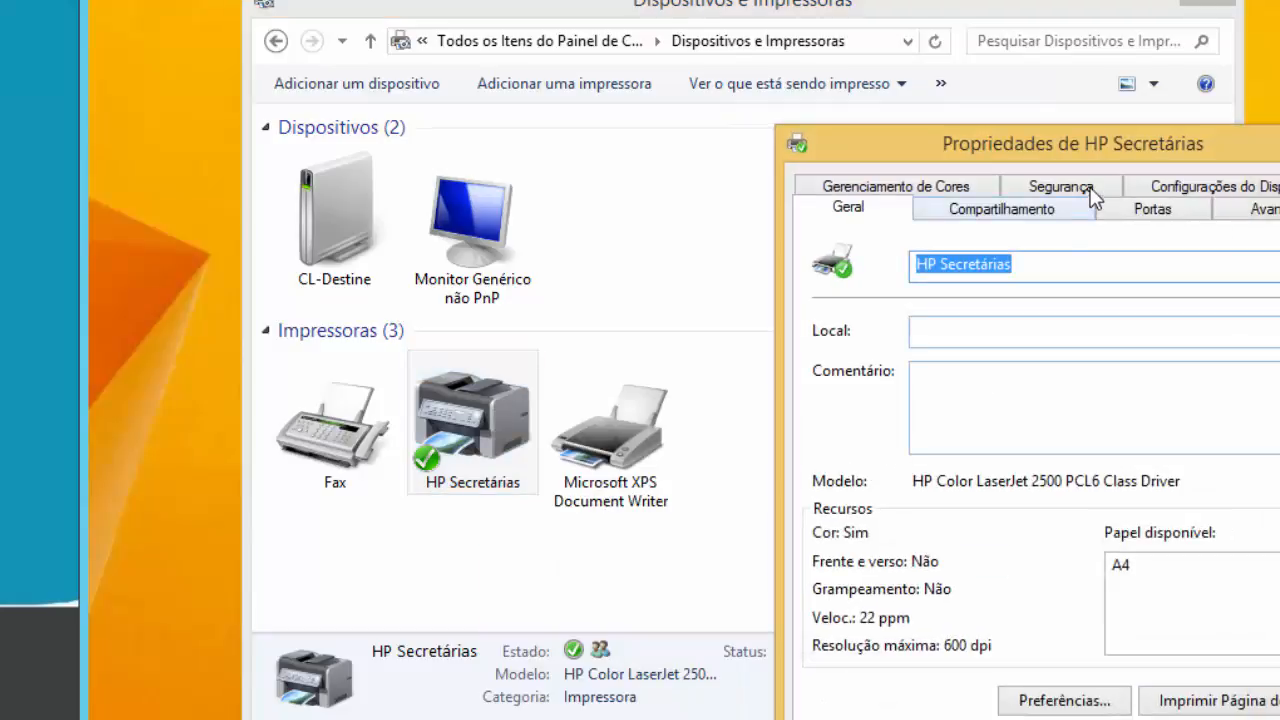
drag(1107, 152, 743, 50)
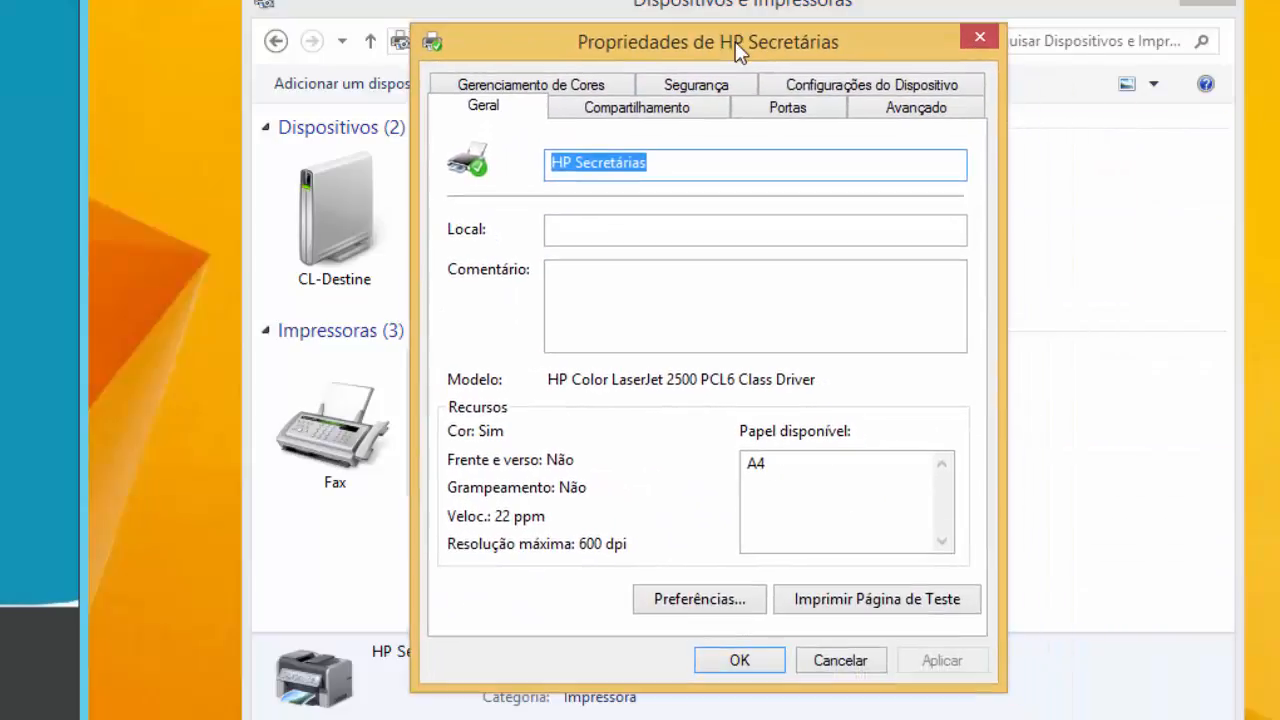
Add the SECRETARIAS group to the HP Secretárias security permissions with Imprimir allowed.
click(700, 86)
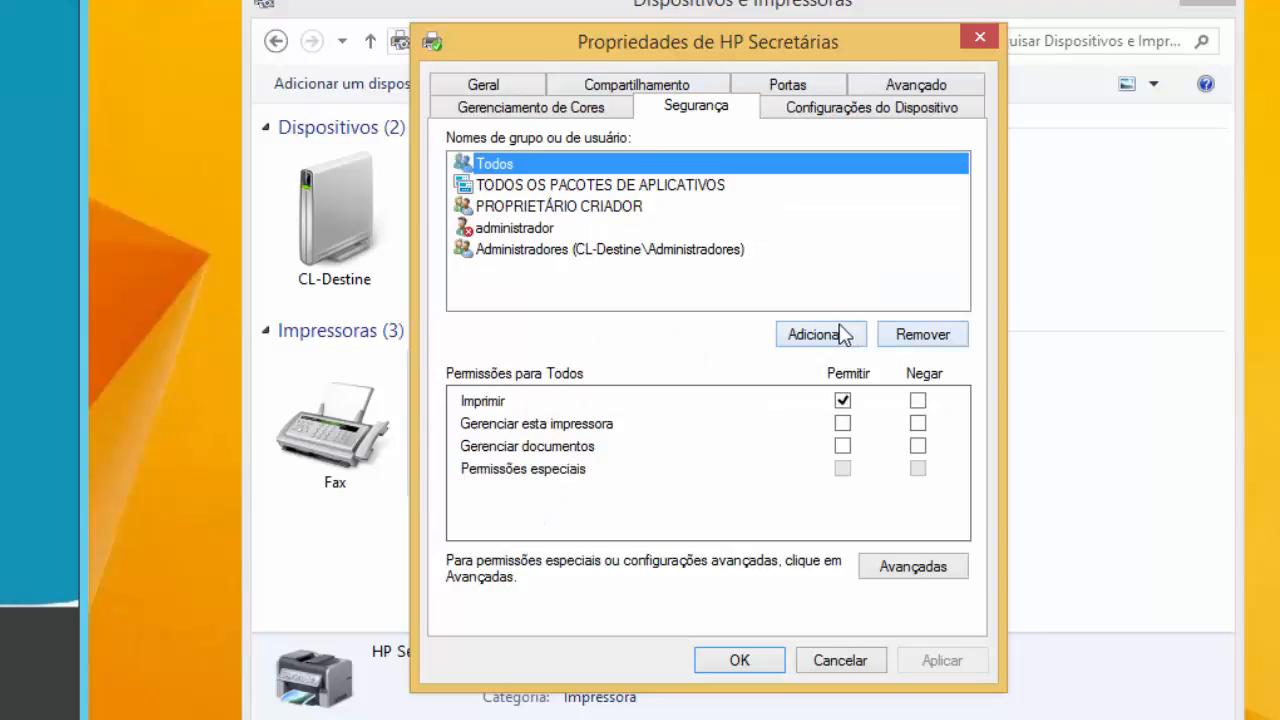
click(843, 334)
text(secr)
click(906, 272)
click(861, 355)
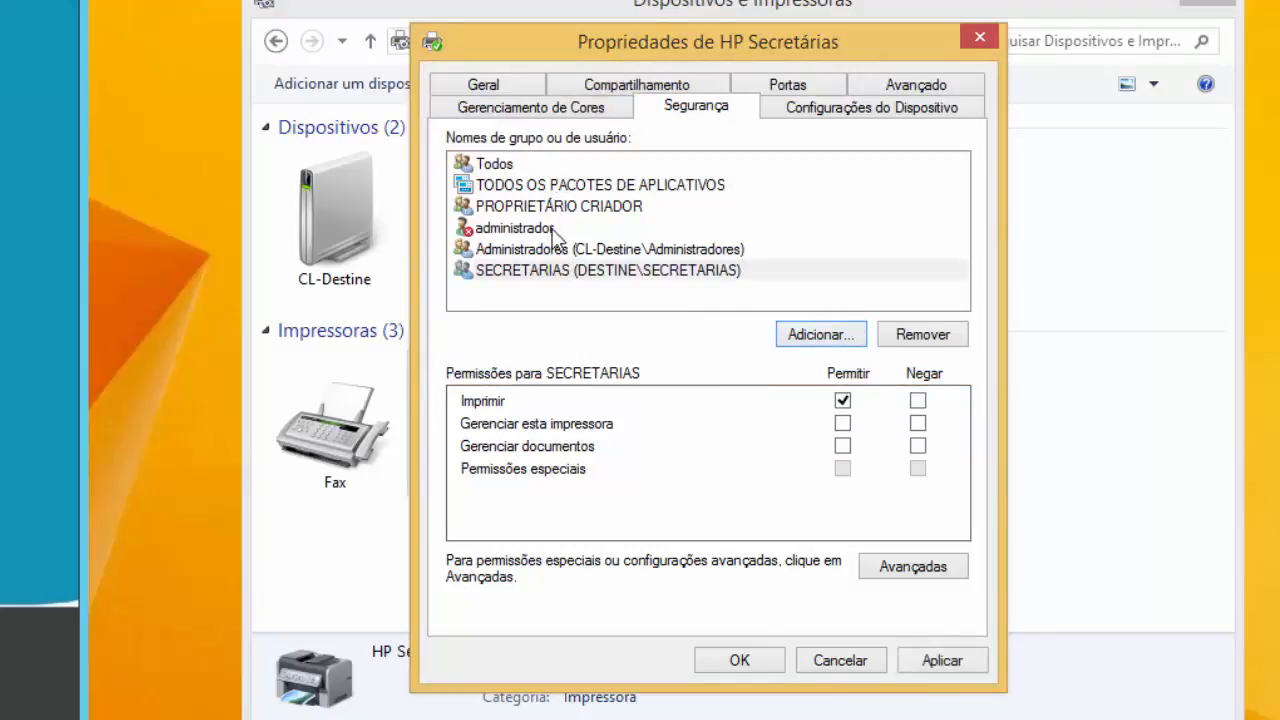
click(560, 277)
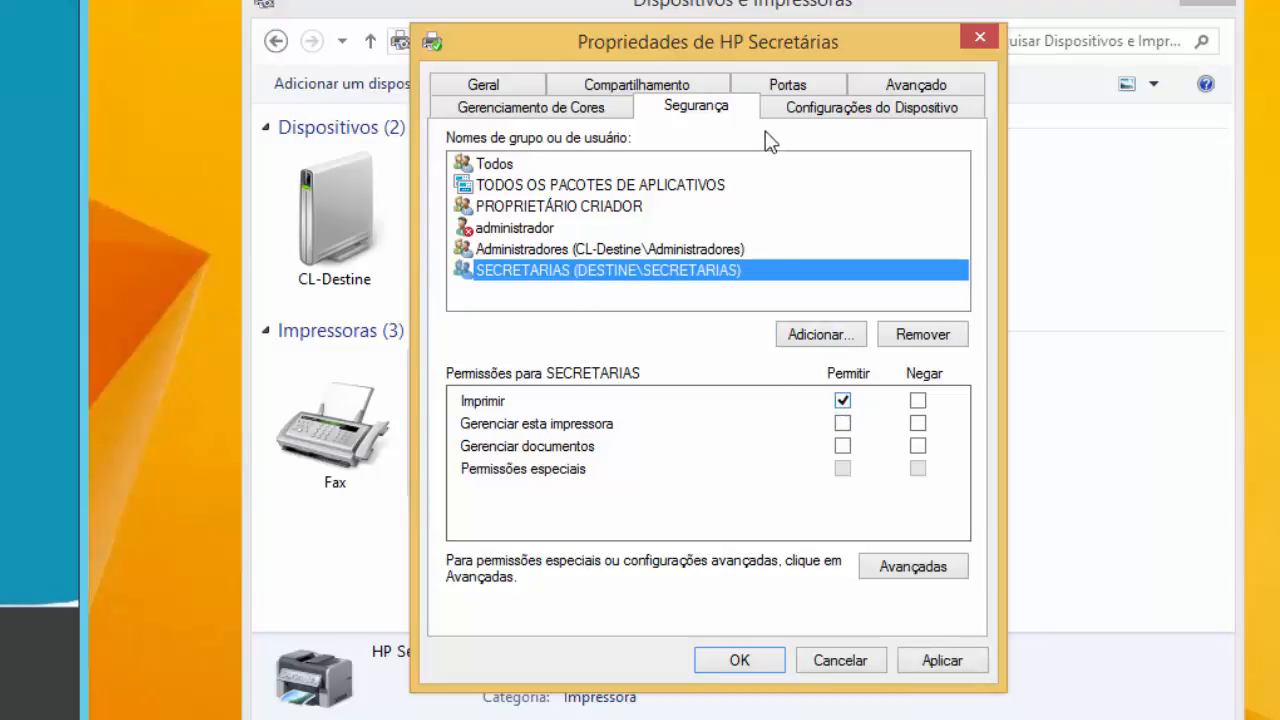
Make the printer available from 08:00 to 17:00 with priority 10 and apply the changes.
click(902, 88)
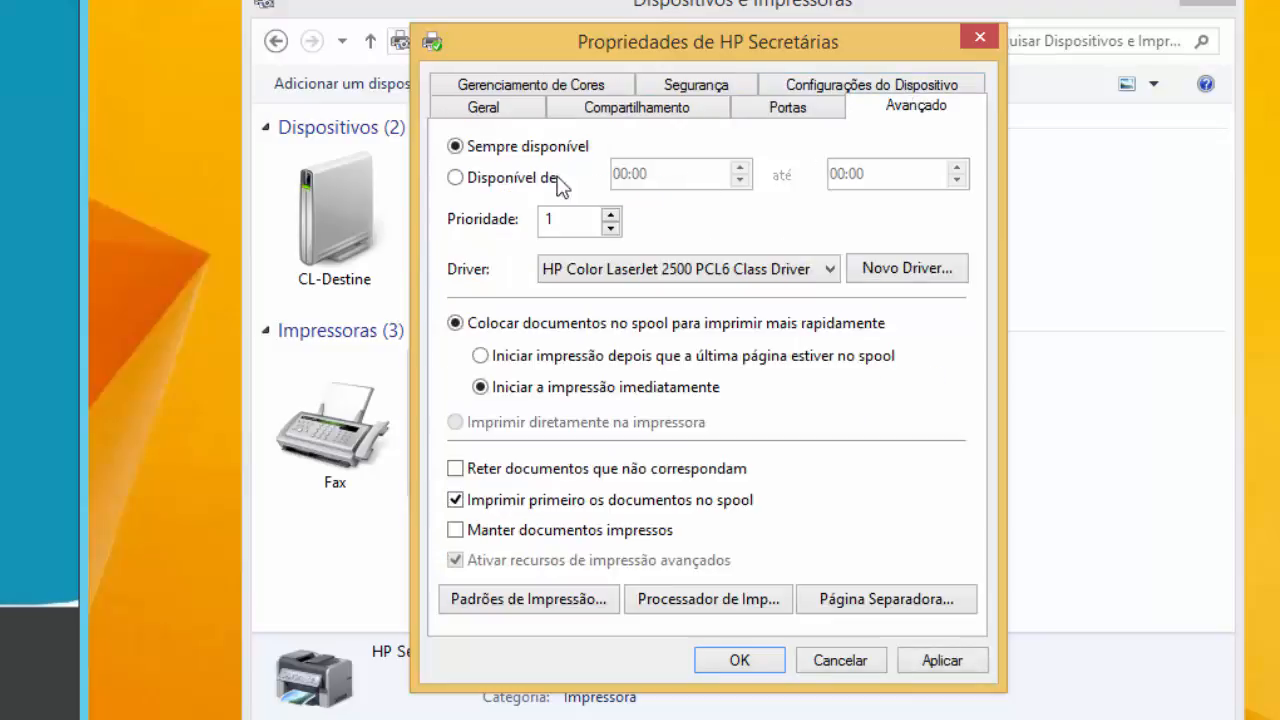
click(512, 182)
click(627, 178)
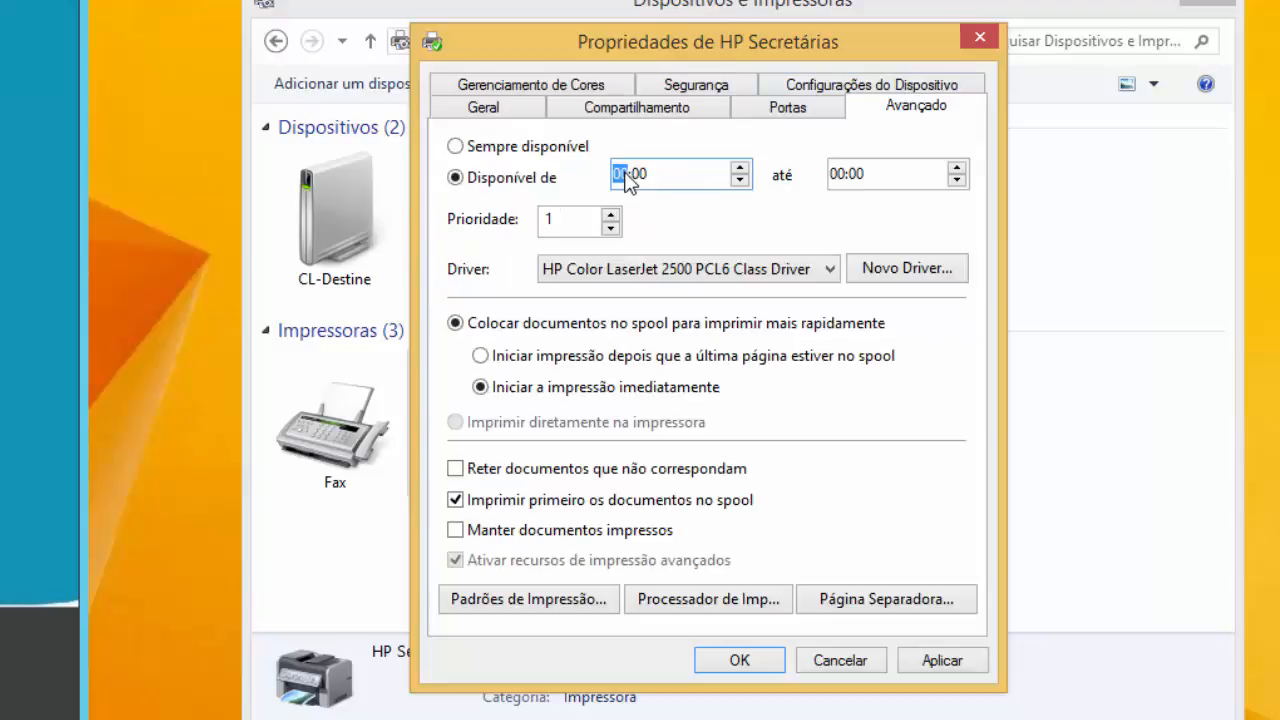
text(08)
click(838, 176)
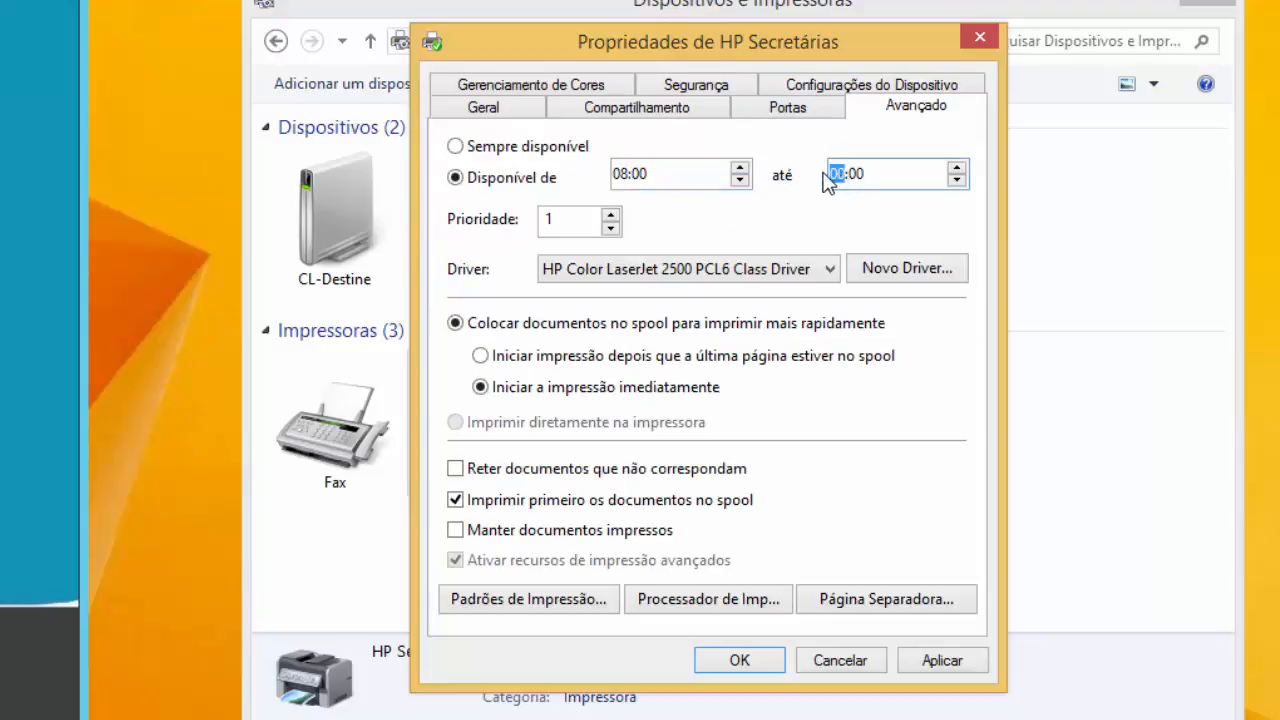
text(17)
click(581, 226)
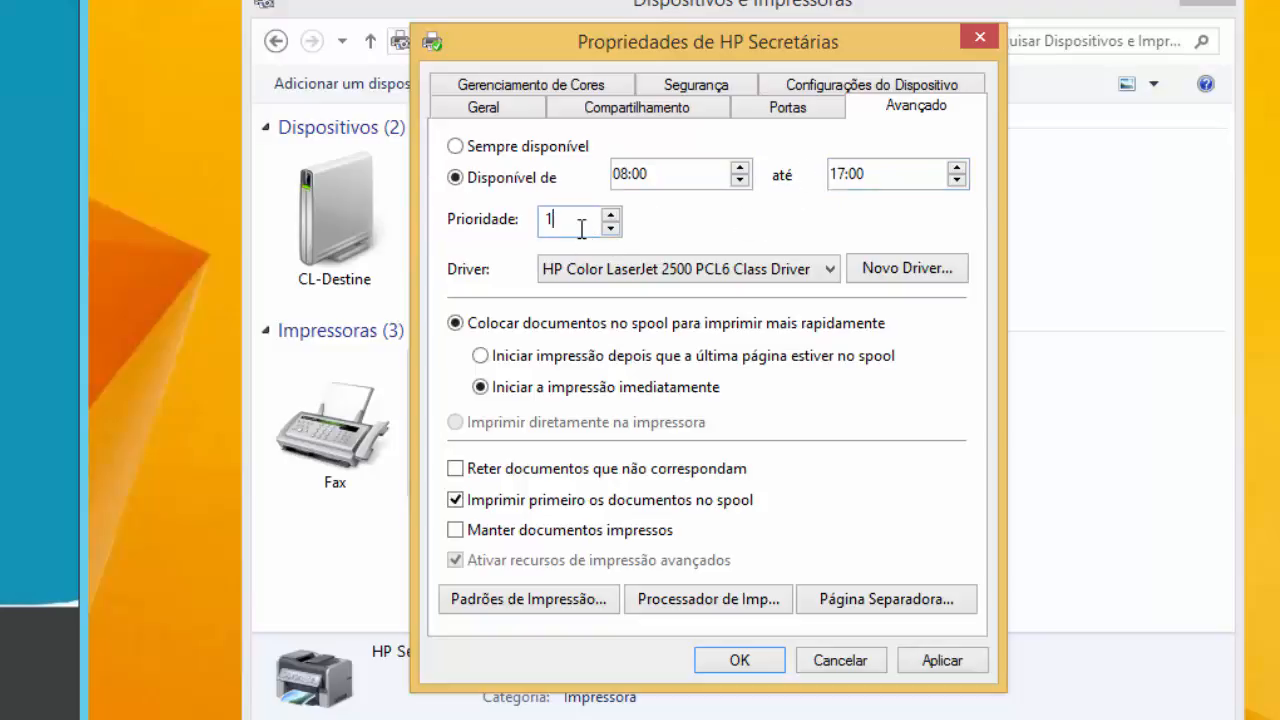
text(0)
click(942, 661)
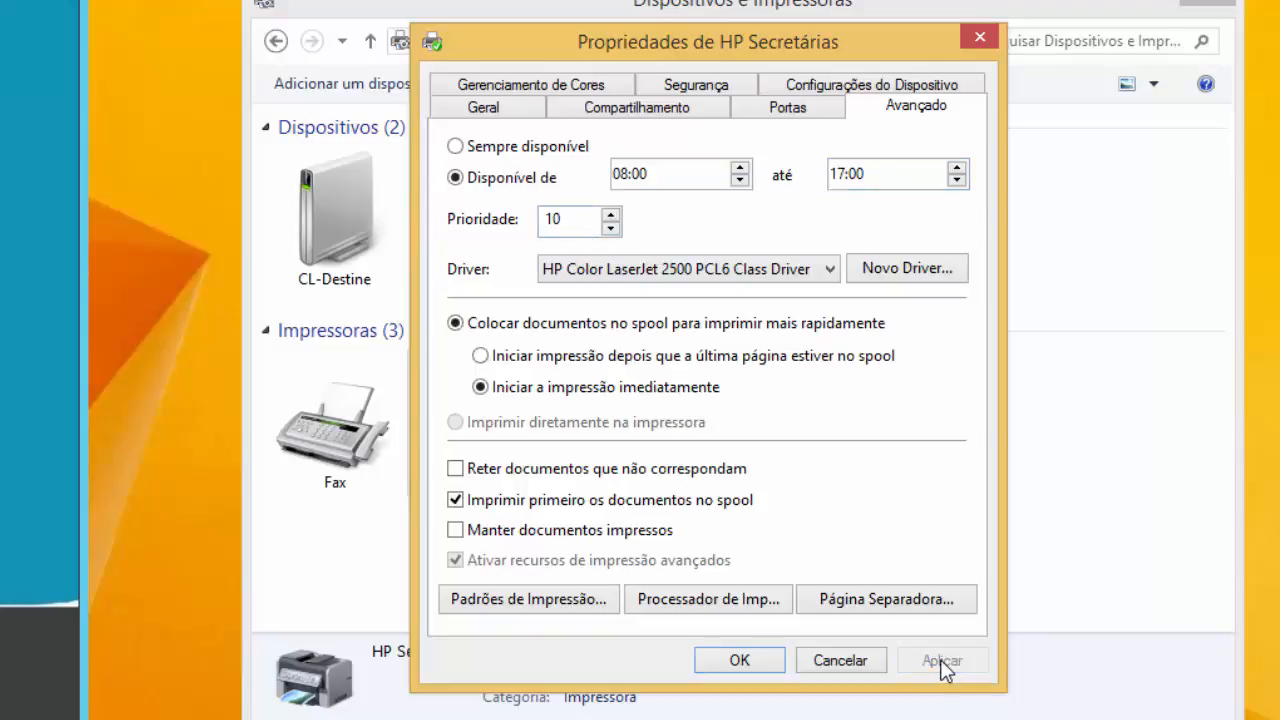
Remove Todos and administrador from the printer's security permissions.
click(710, 86)
click(472, 166)
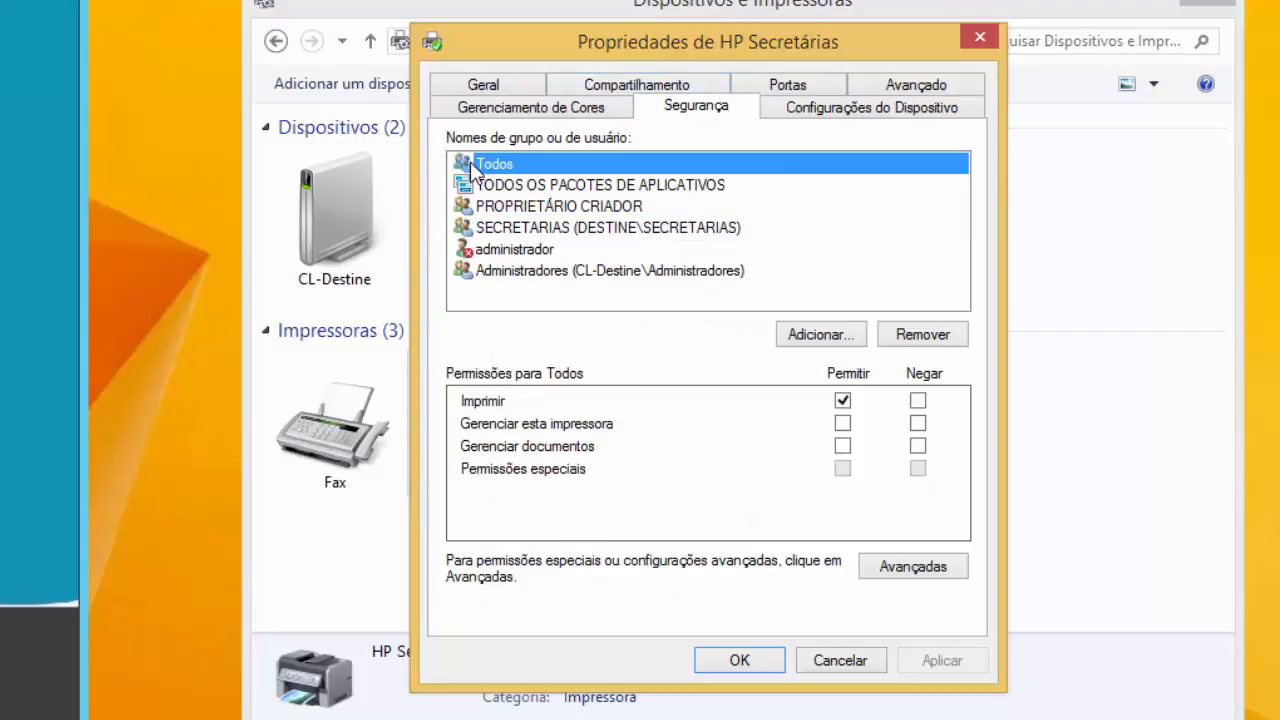
click(926, 336)
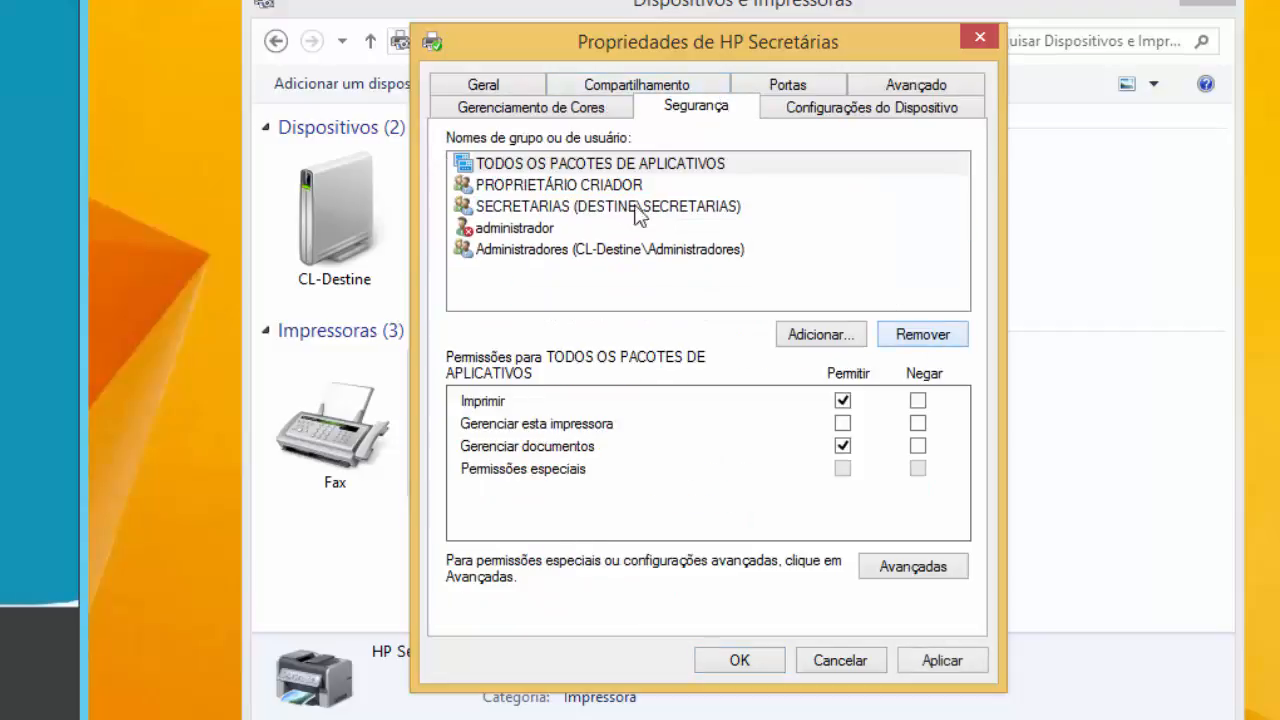
click(514, 232)
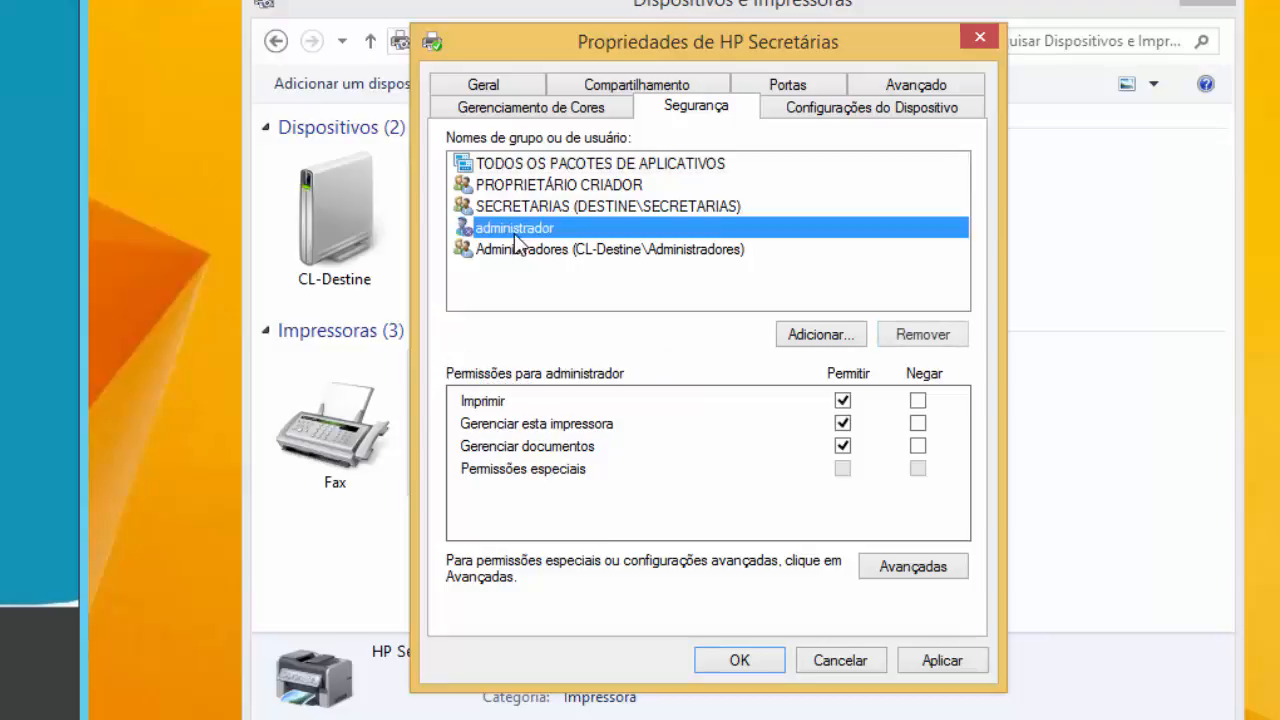
click(943, 335)
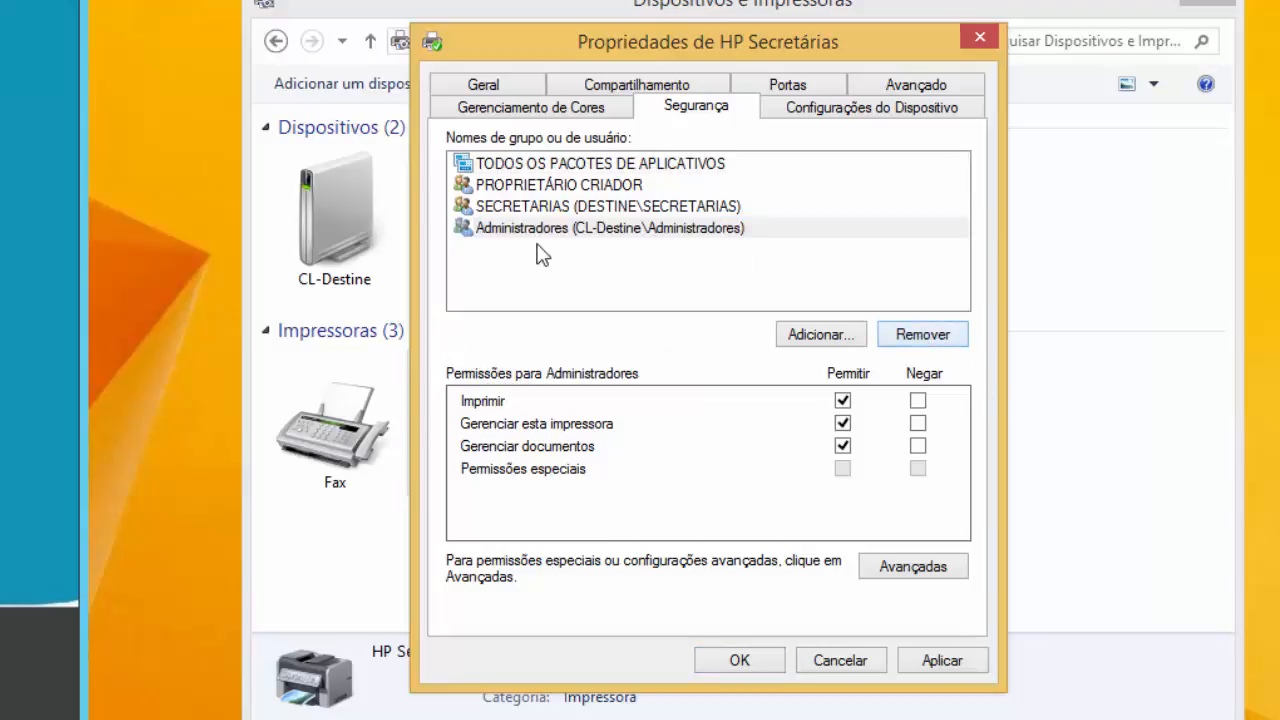
Review the permissions of SECRETARIAS, PROPRIETÁRIO CRIADOR, TODOS OS PACOTES DE APLICATIVOS and Administradores.
click(521, 208)
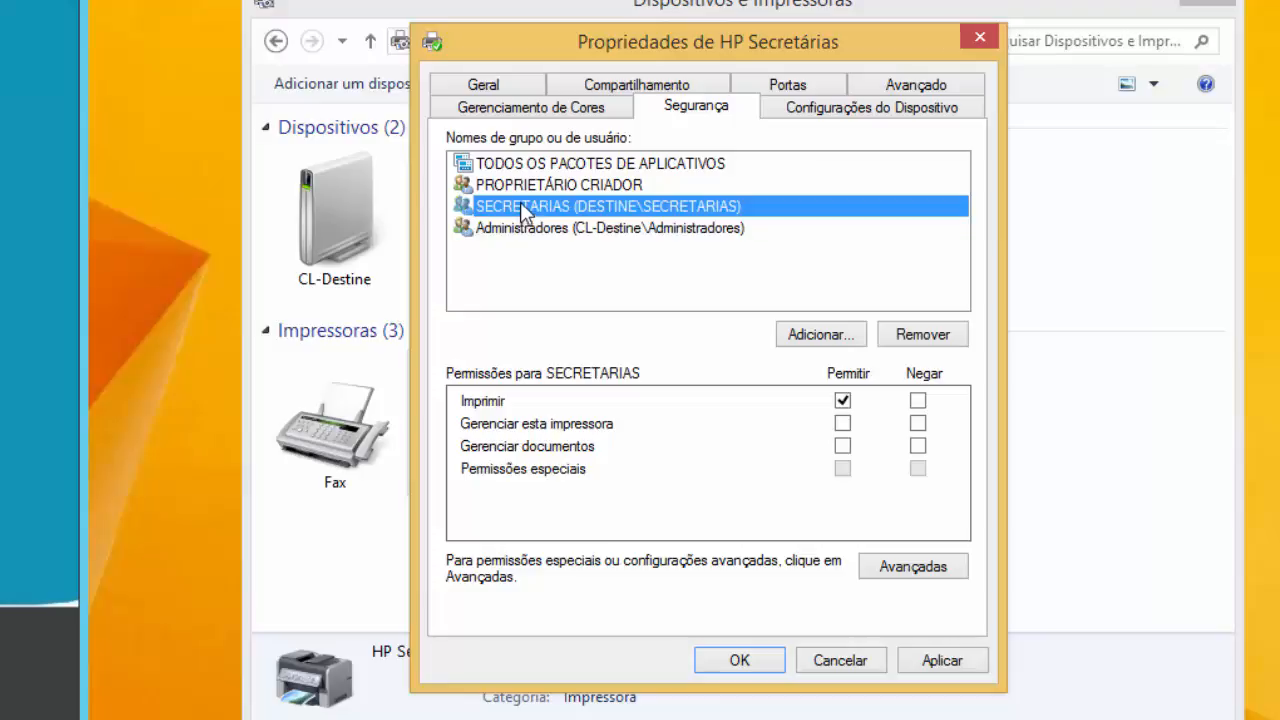
click(520, 185)
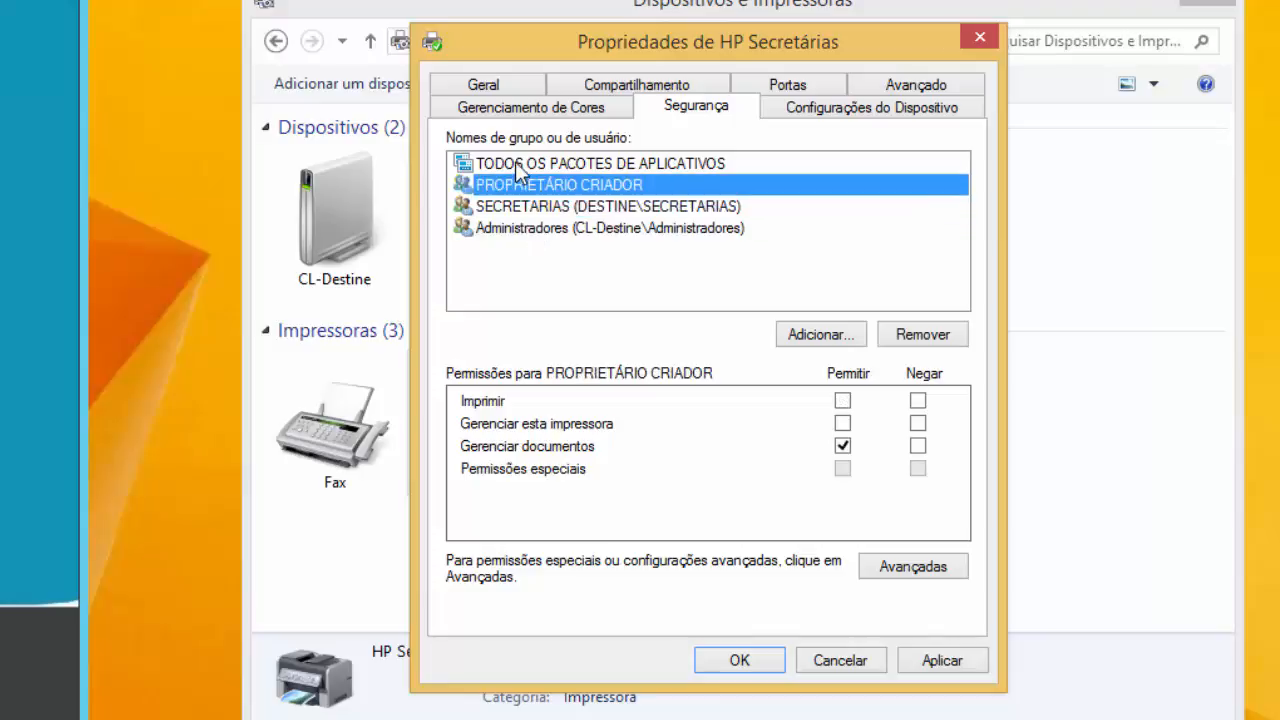
click(520, 164)
click(534, 205)
click(539, 228)
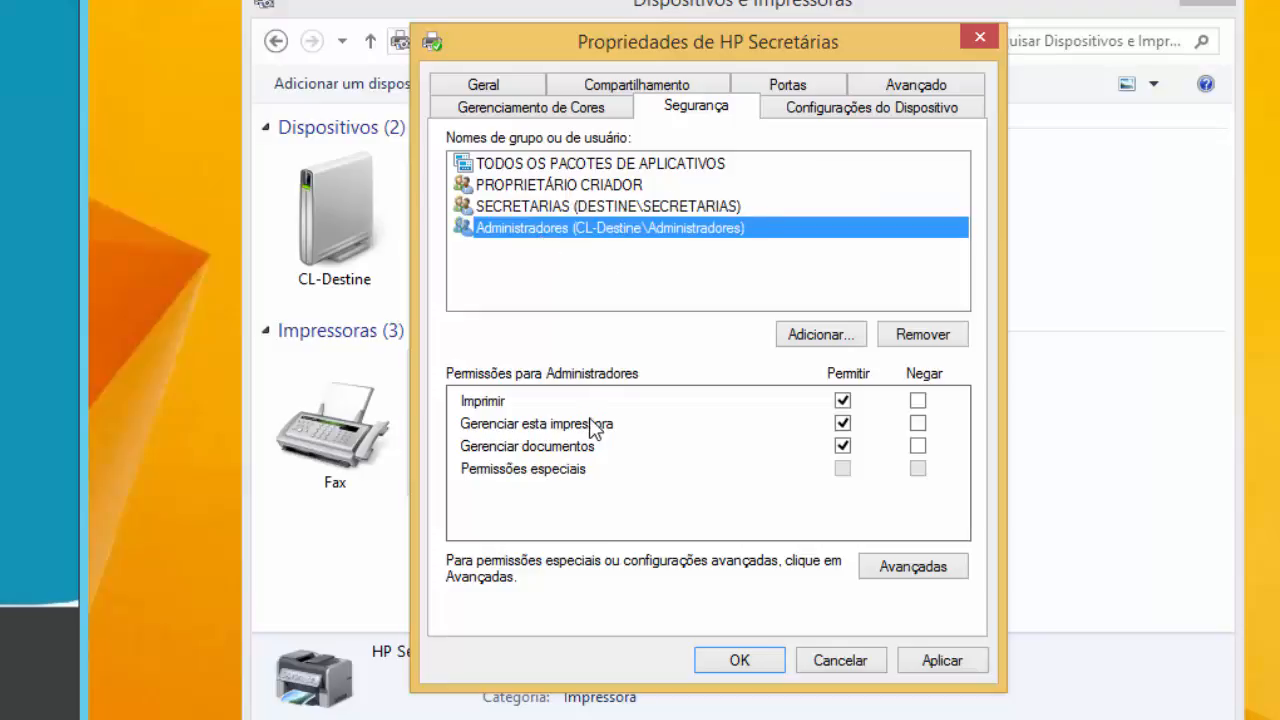
click(843, 401)
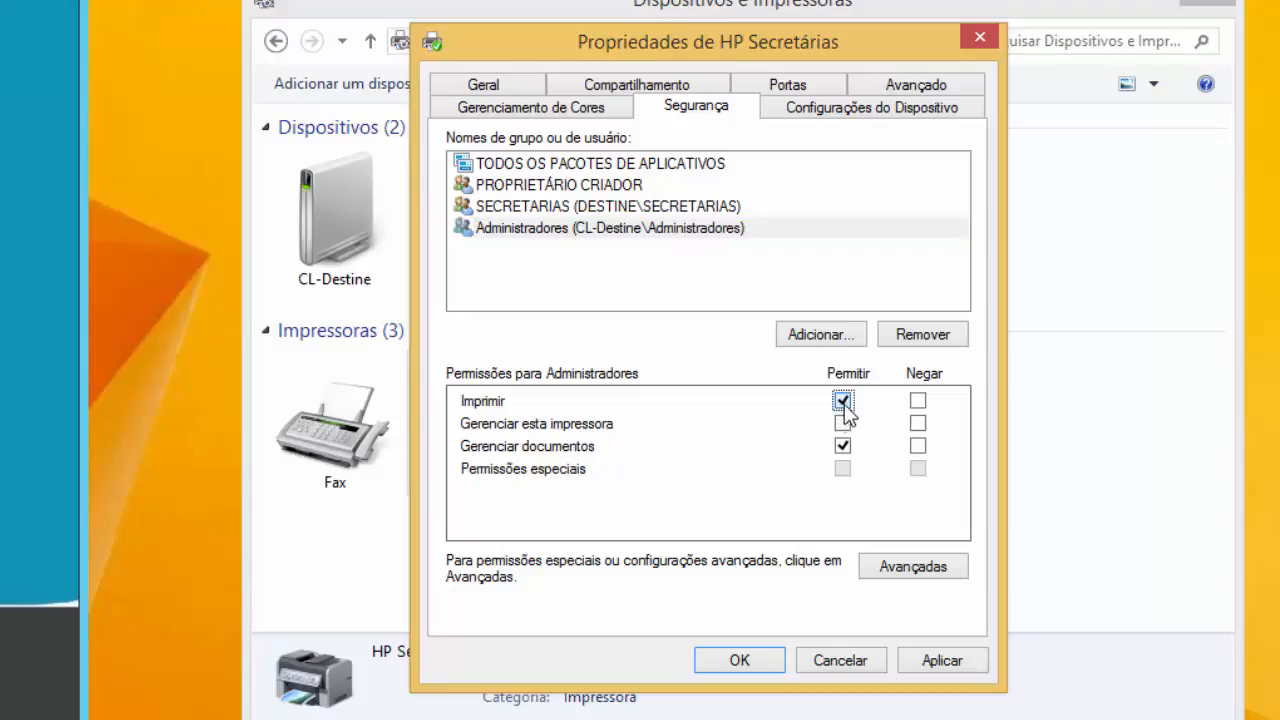
click(843, 424)
click(843, 424)
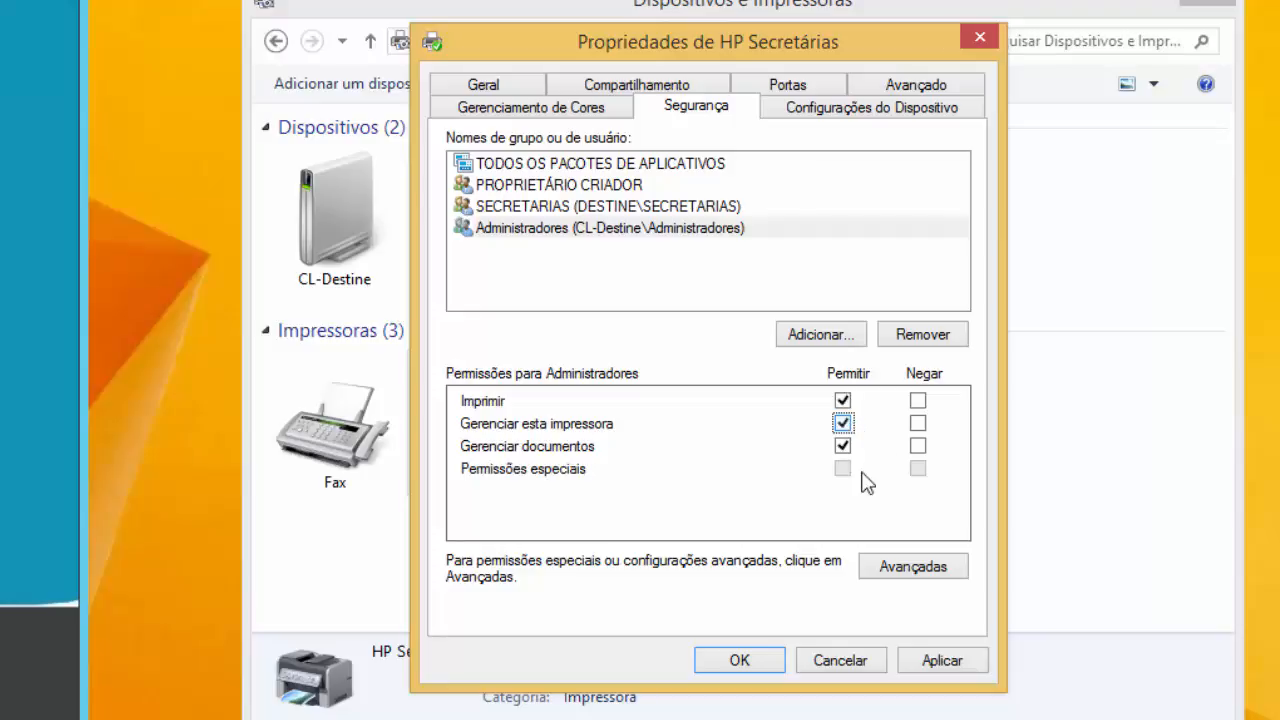
Disallow Gerenciar documentos for Administradores on HP Secretárias, apply the change and close the properties.
click(843, 446)
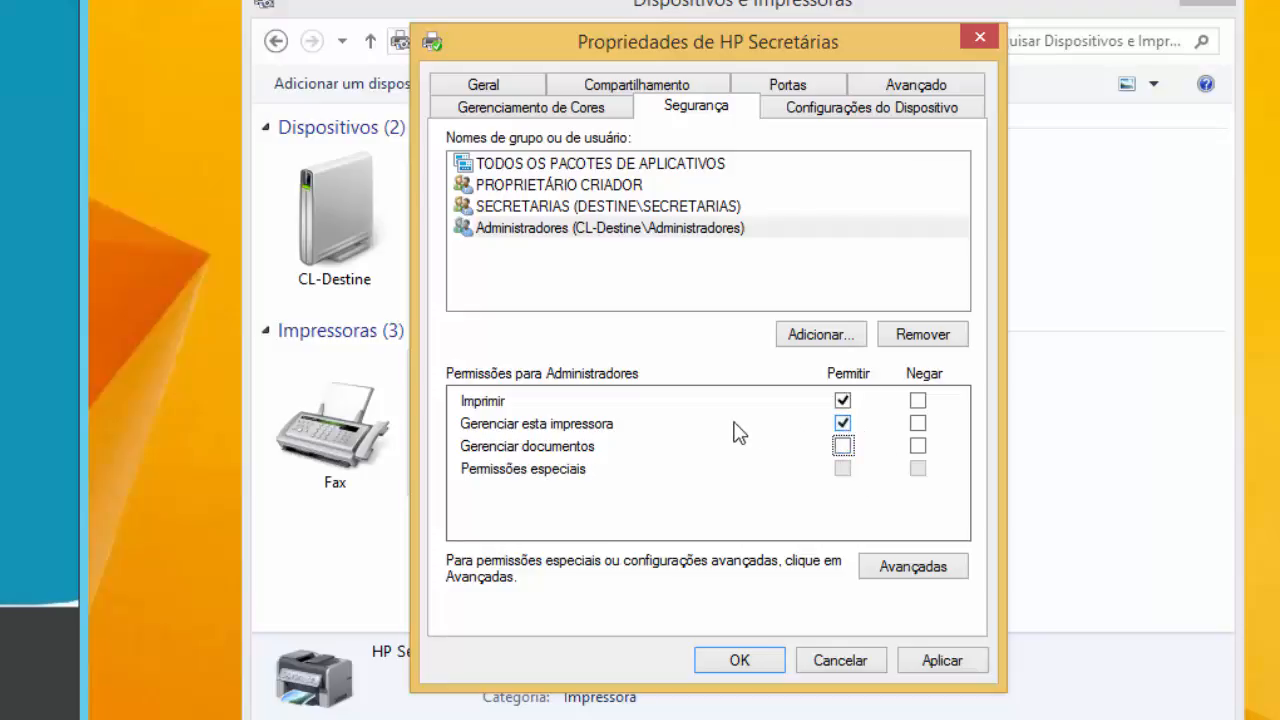
click(942, 662)
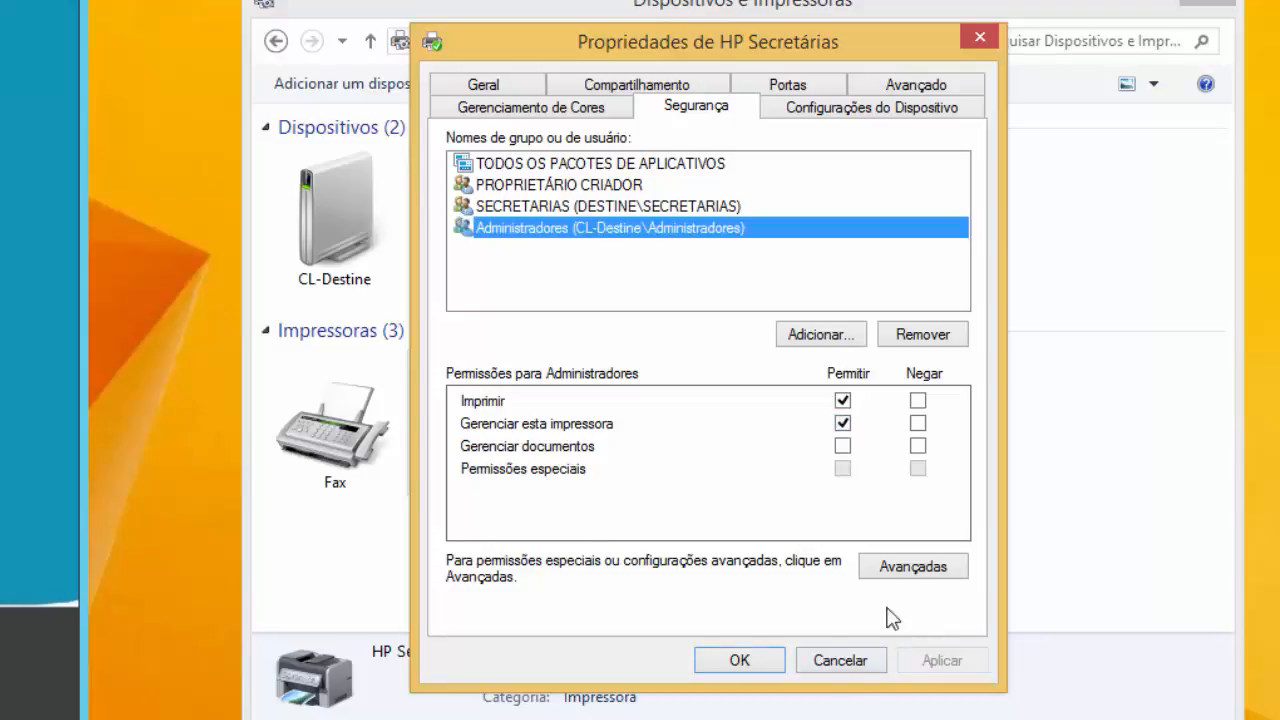
click(750, 658)
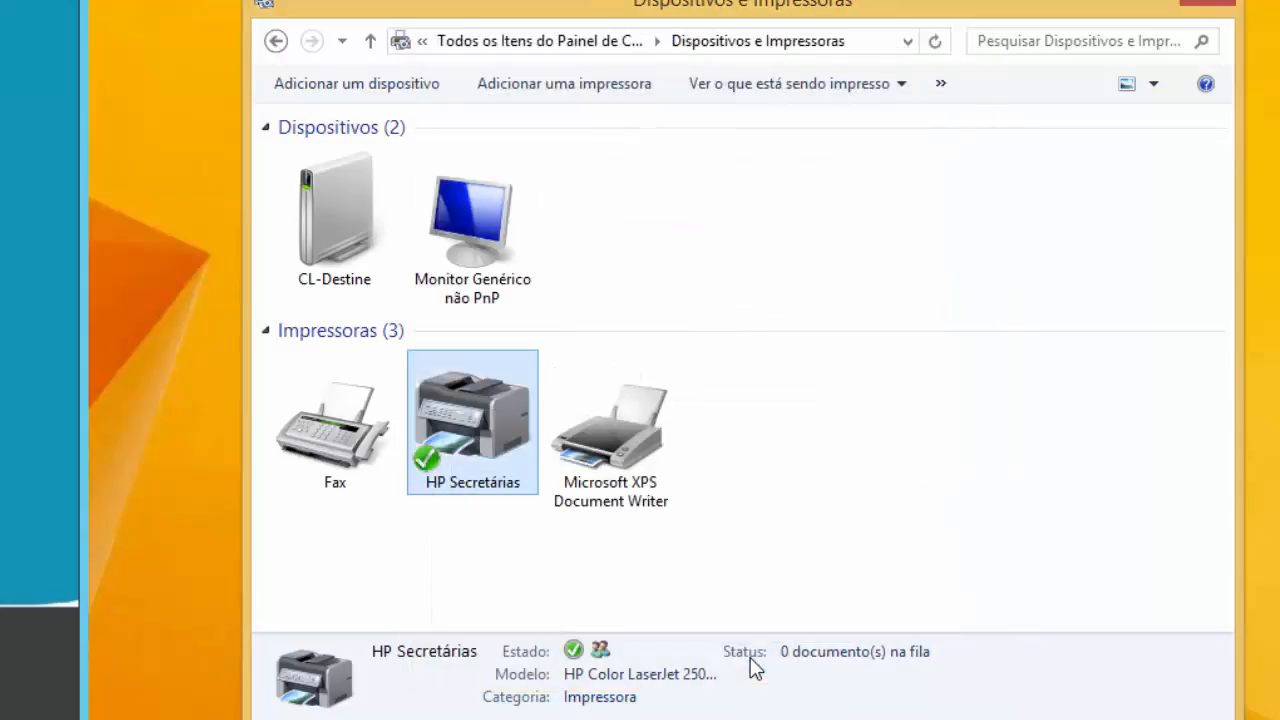
Set the HP print queue as the default printer instead of HP Secretárias.
right_click(521, 423)
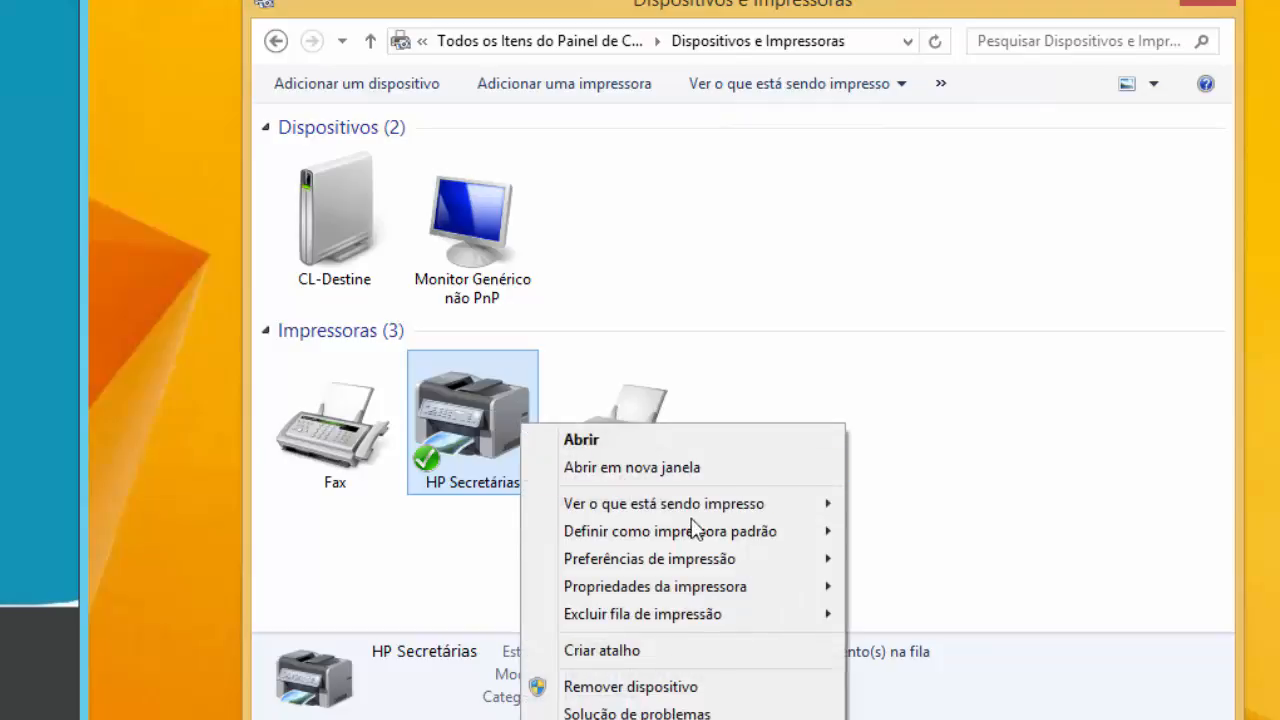
mouse_move(714, 534)
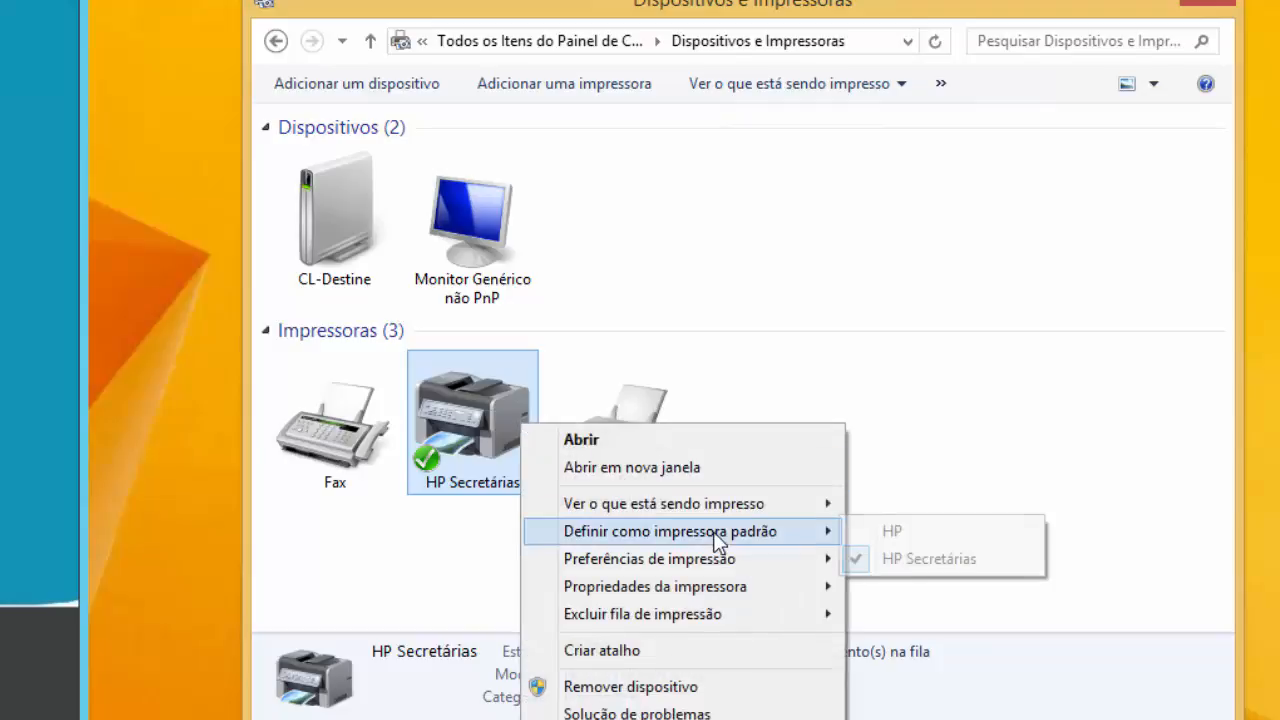
click(898, 531)
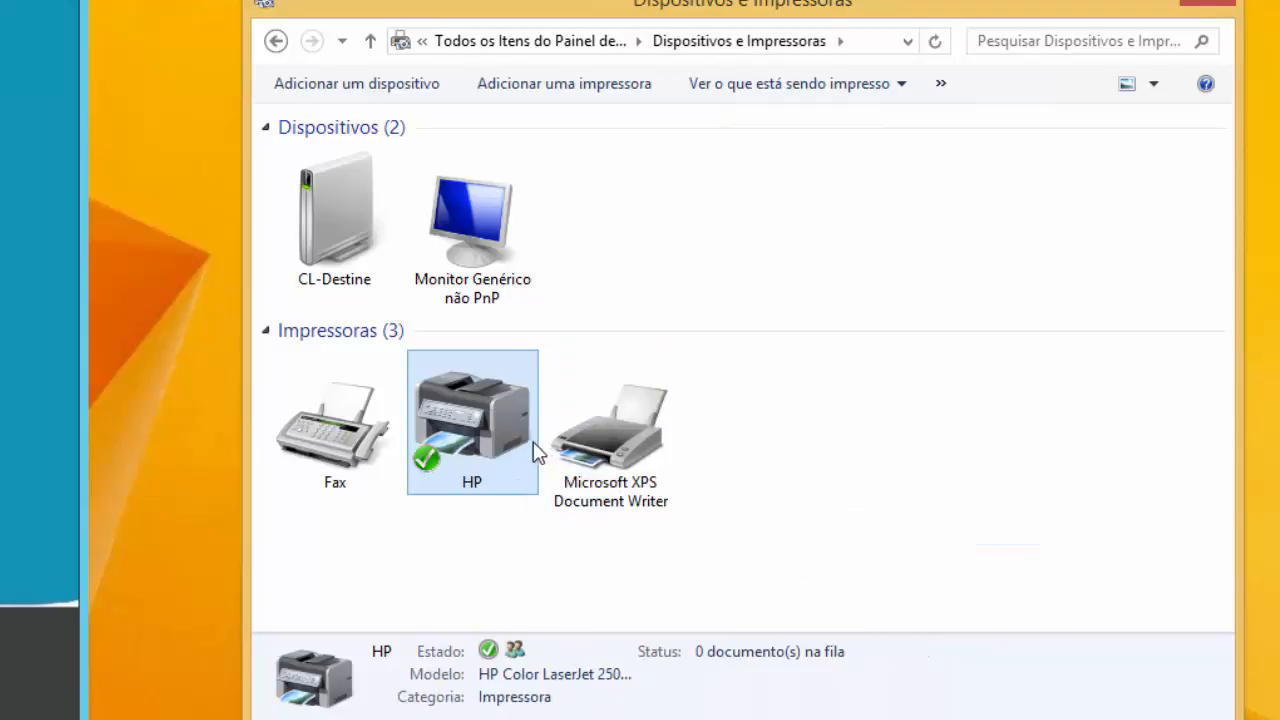
Rename the shared HP printer as HP Diretoria and accept renaming it despite its existing connections.
right_click(492, 480)
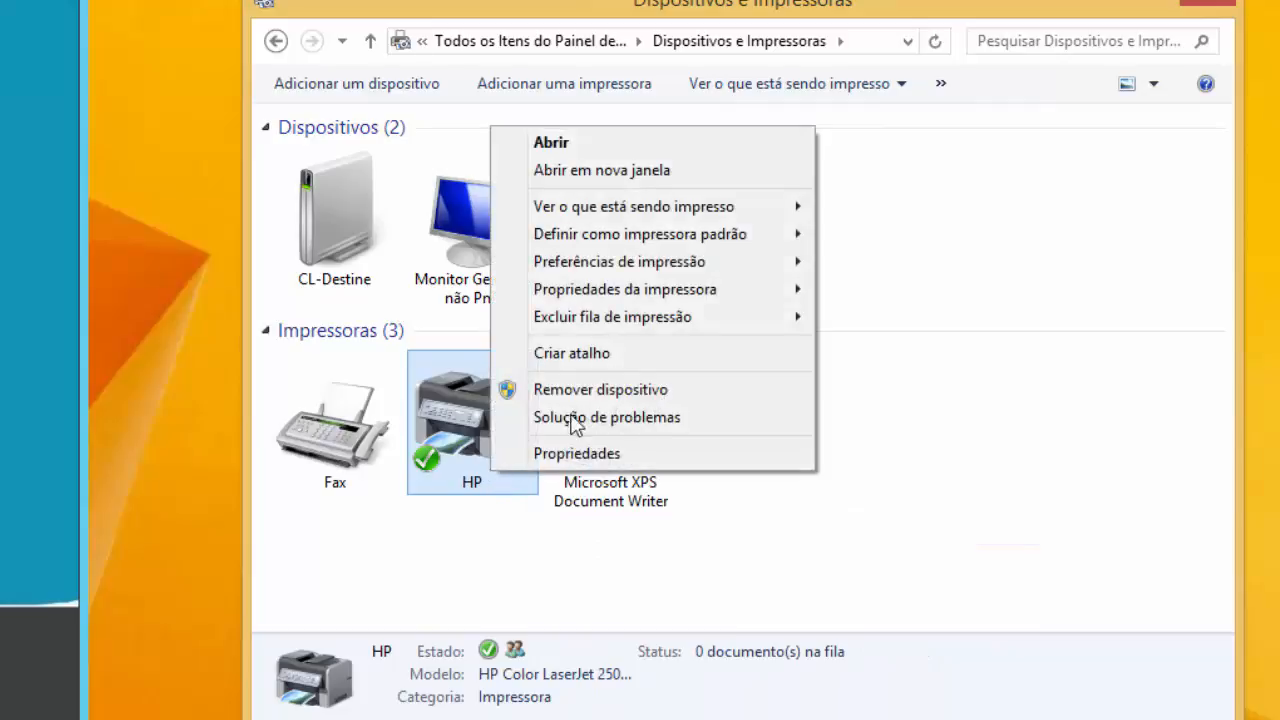
mouse_move(603, 295)
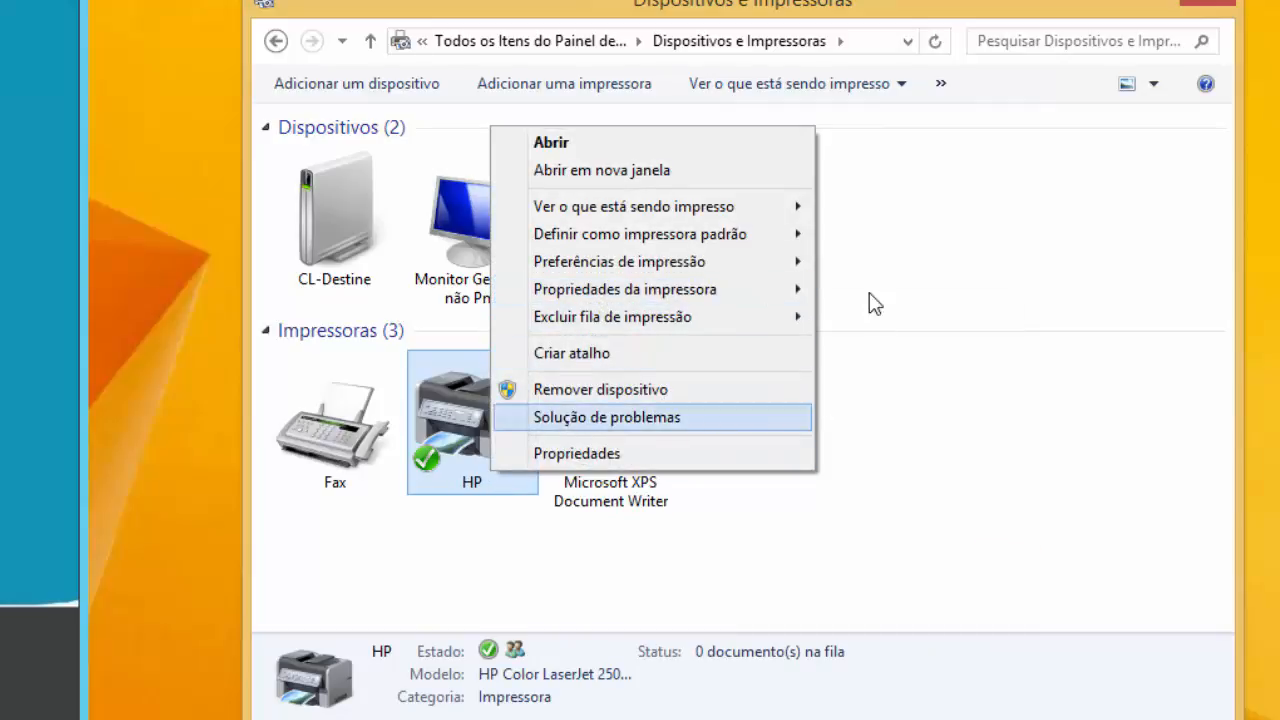
mouse_move(740, 295)
click(857, 289)
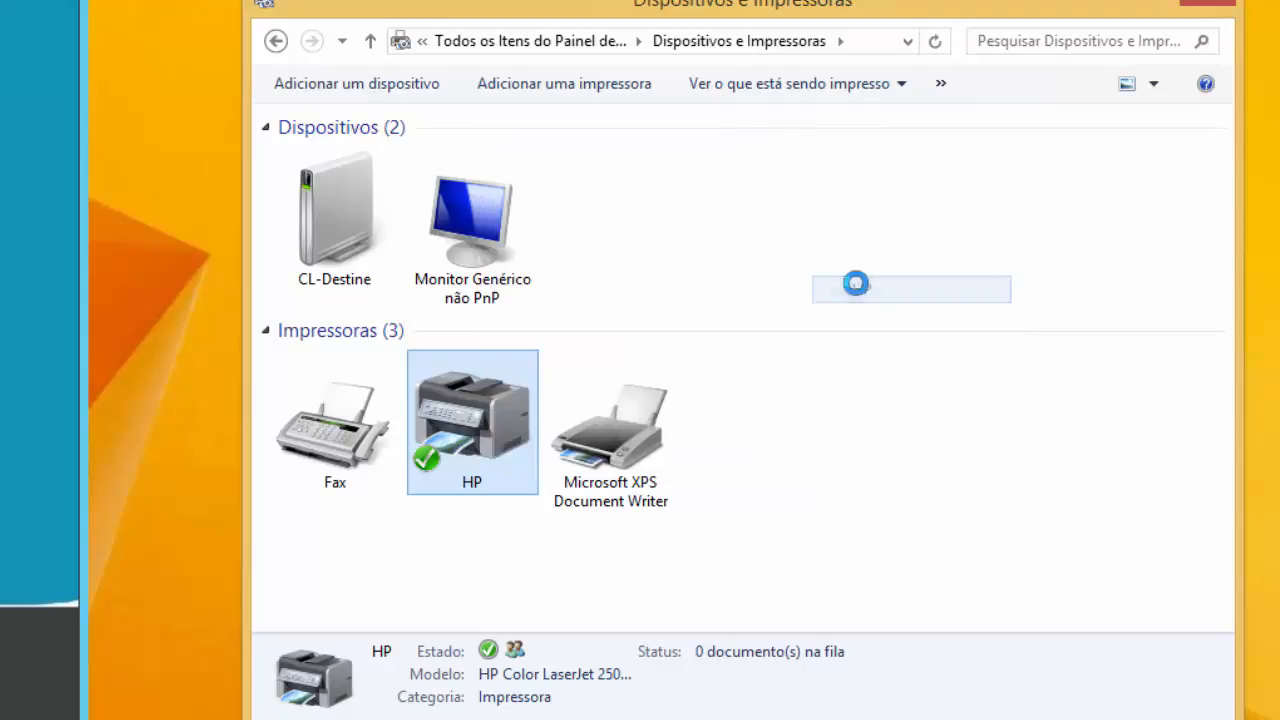
click(968, 263)
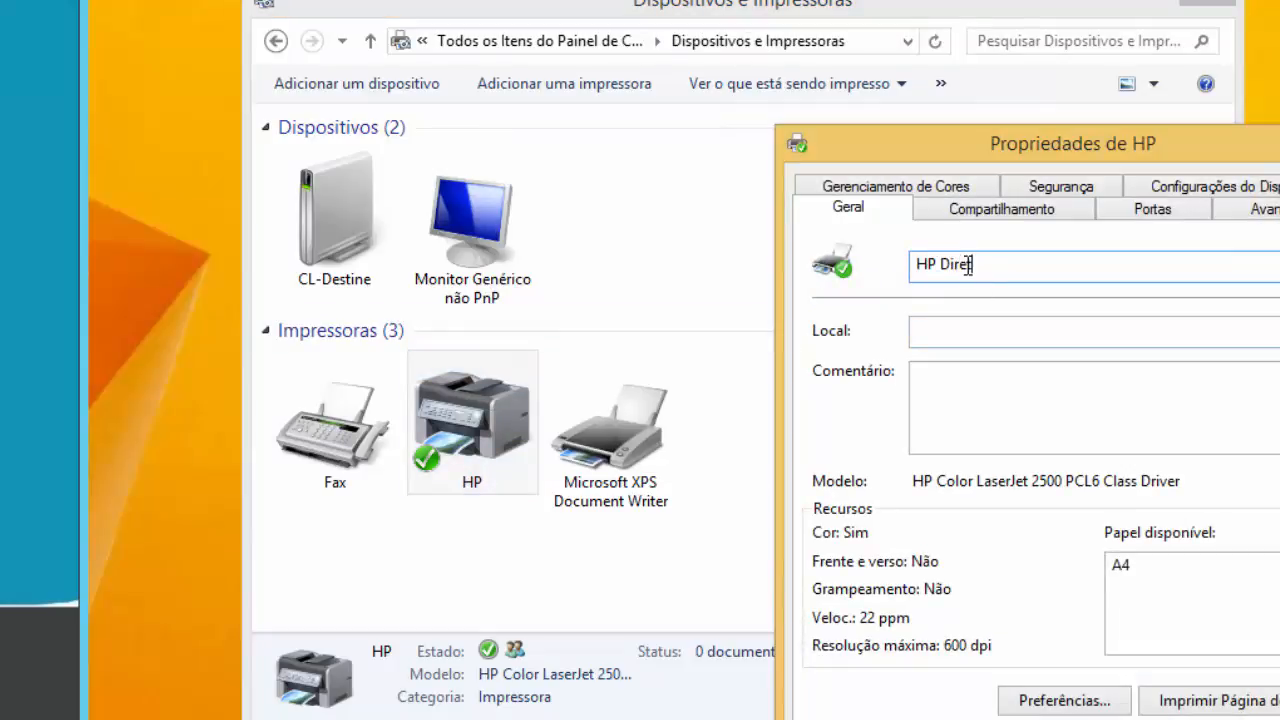
text(Diretoria)
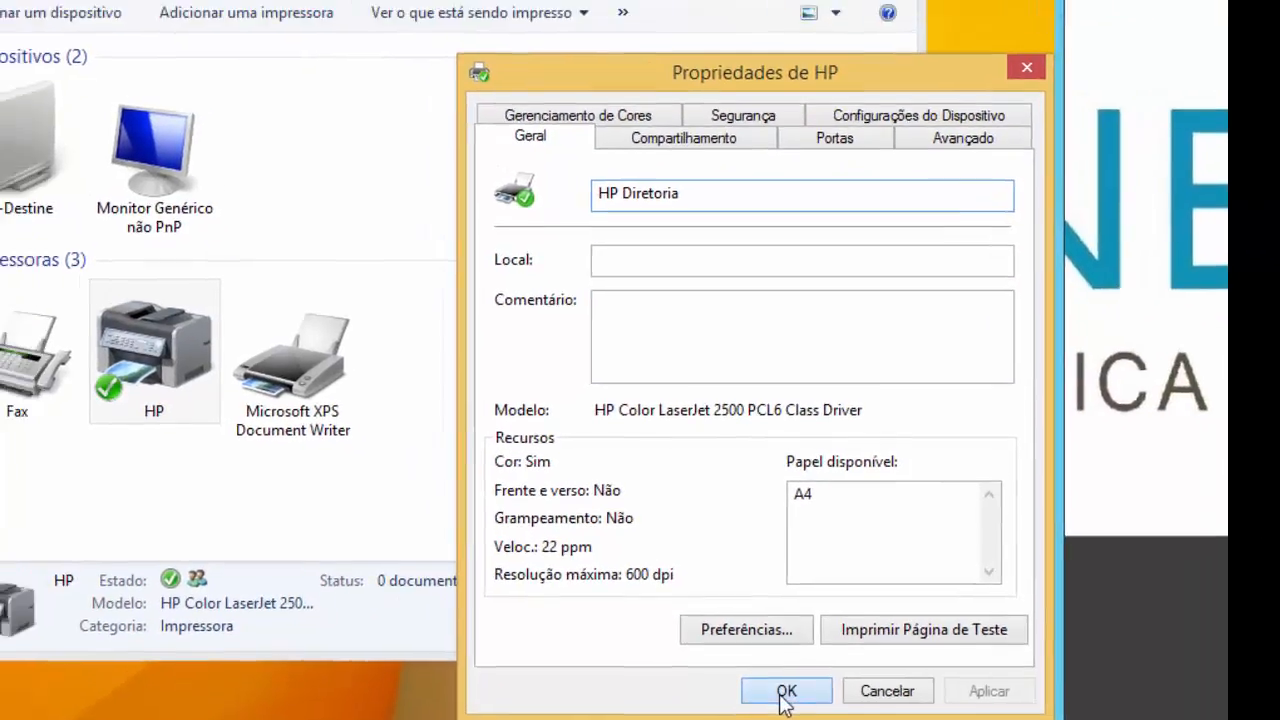
click(737, 674)
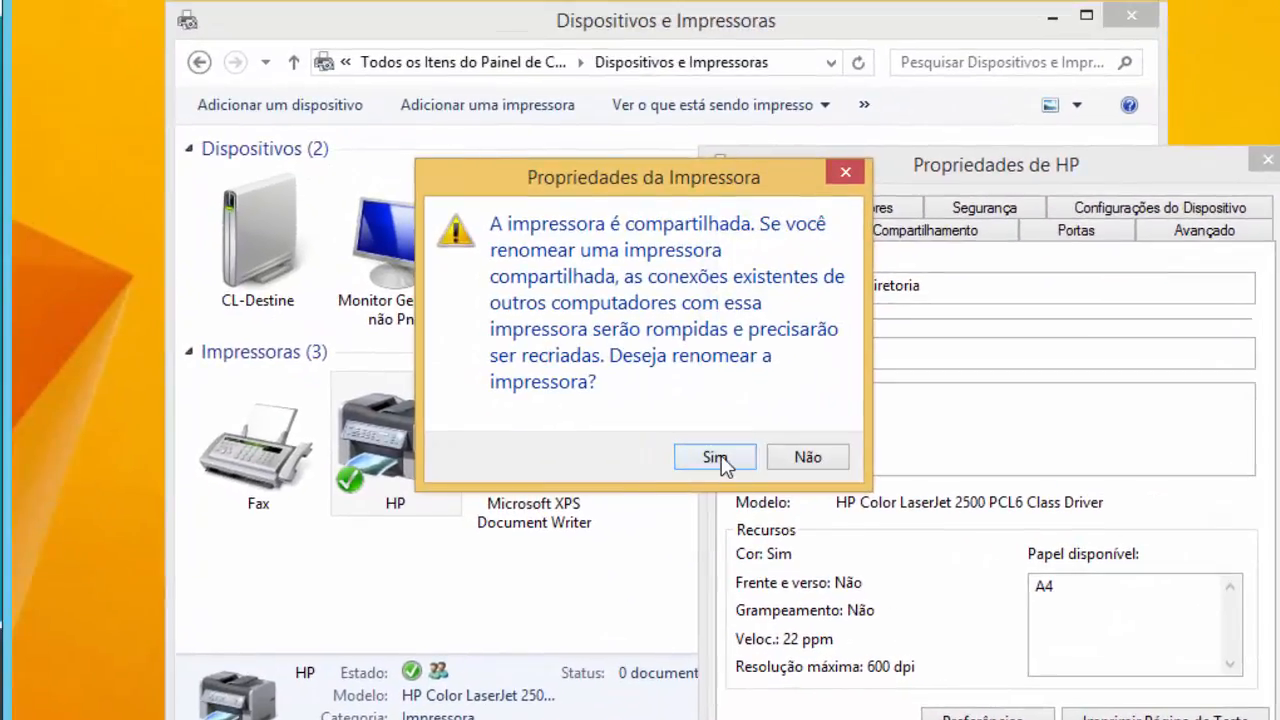
click(714, 456)
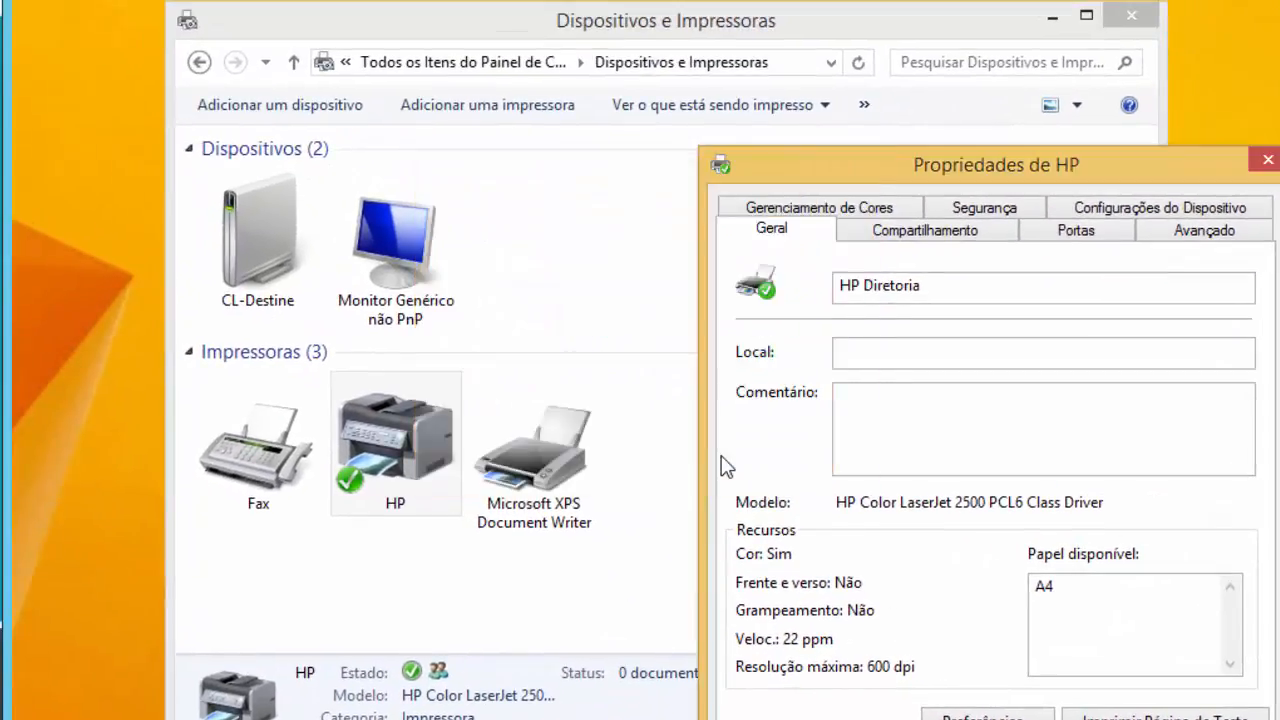
Review HP Diretoria's sharing, available hours, priority and the DIRETORIA group's permissions, and close its properties.
right_click(425, 443)
mouse_move(550, 605)
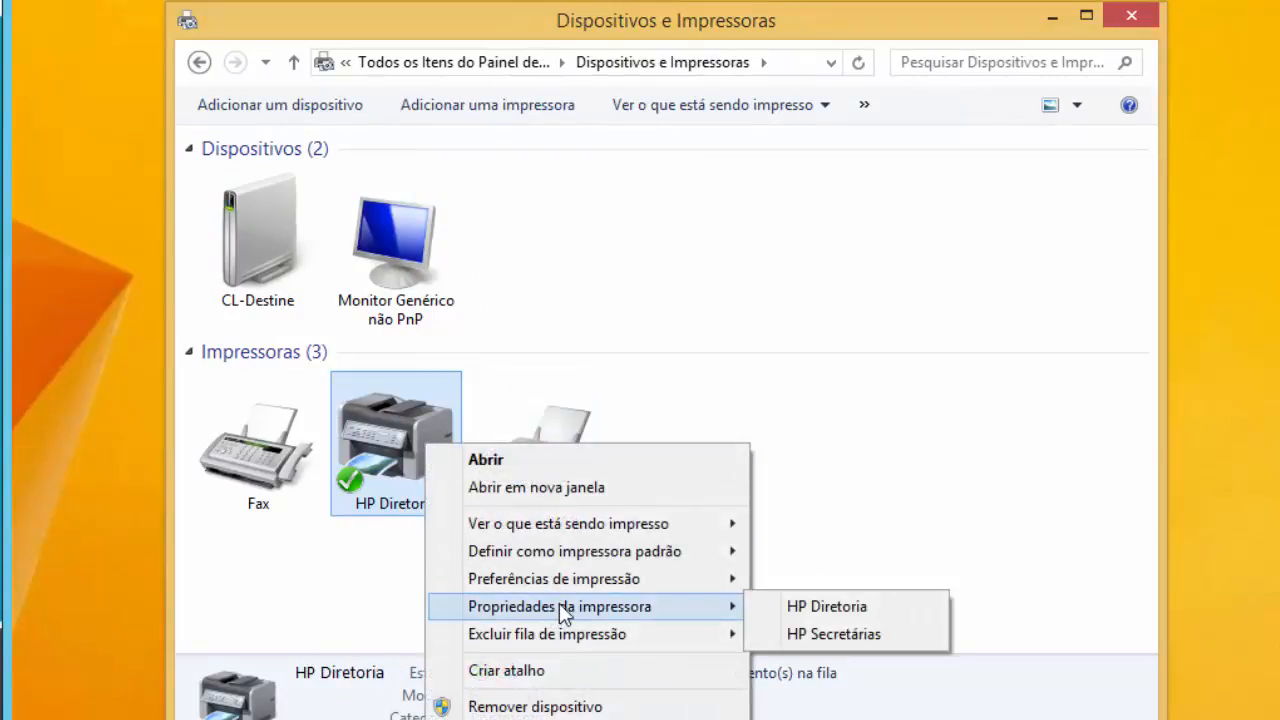
click(812, 606)
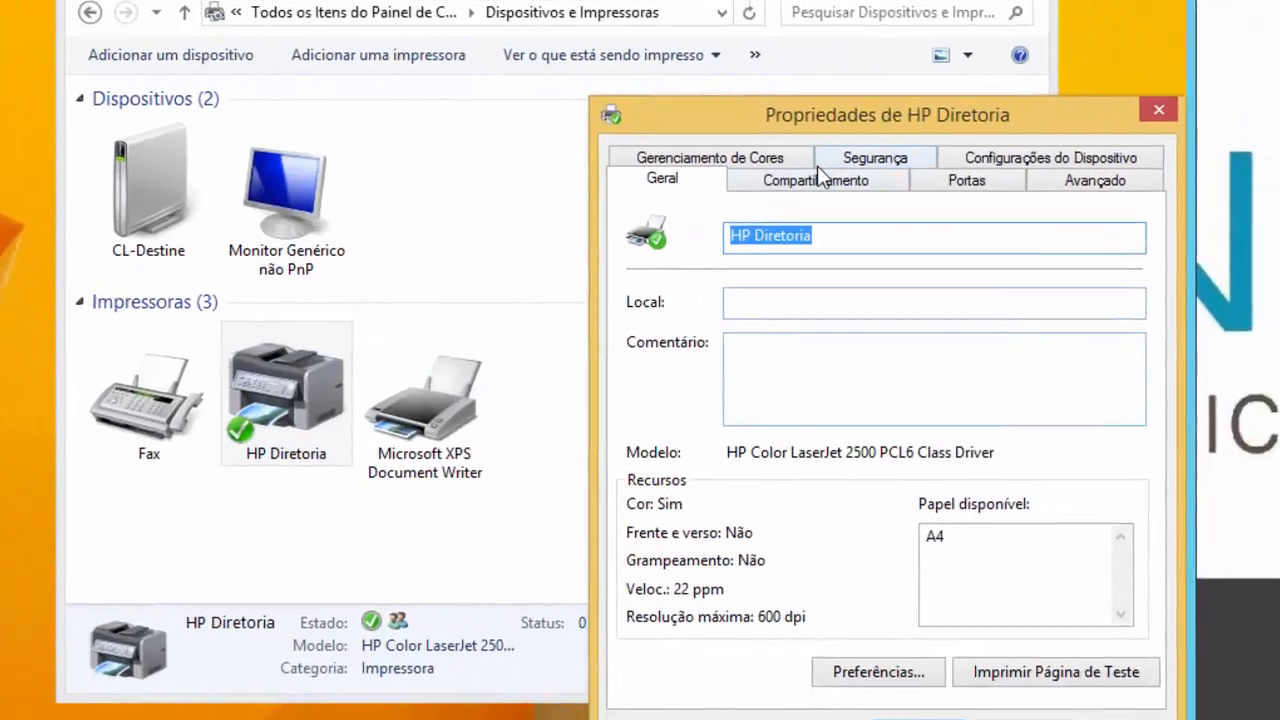
click(925, 230)
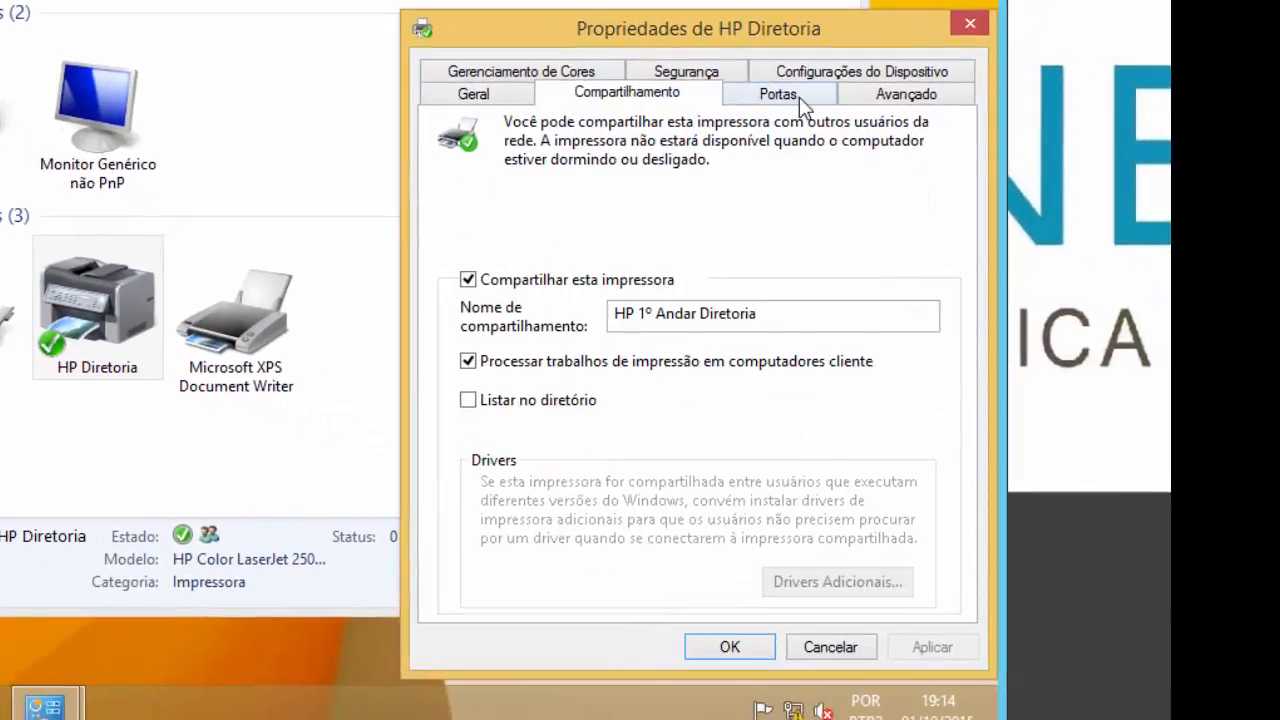
click(906, 94)
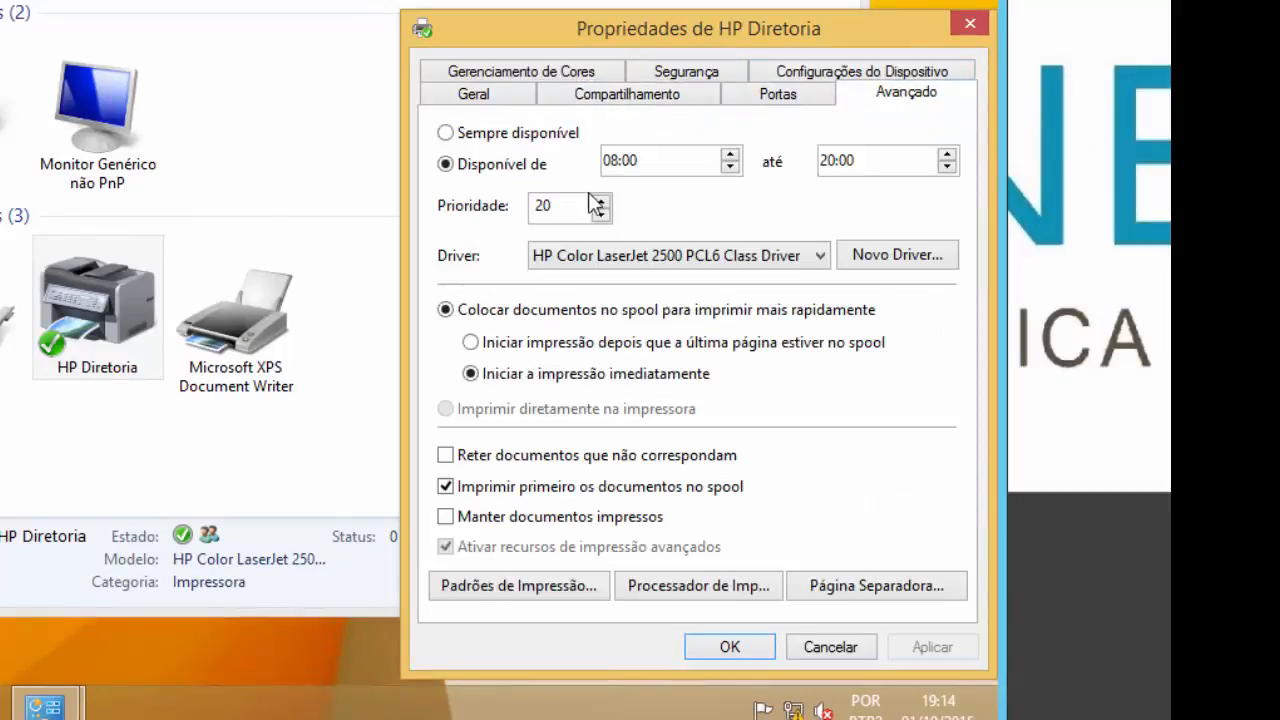
click(667, 68)
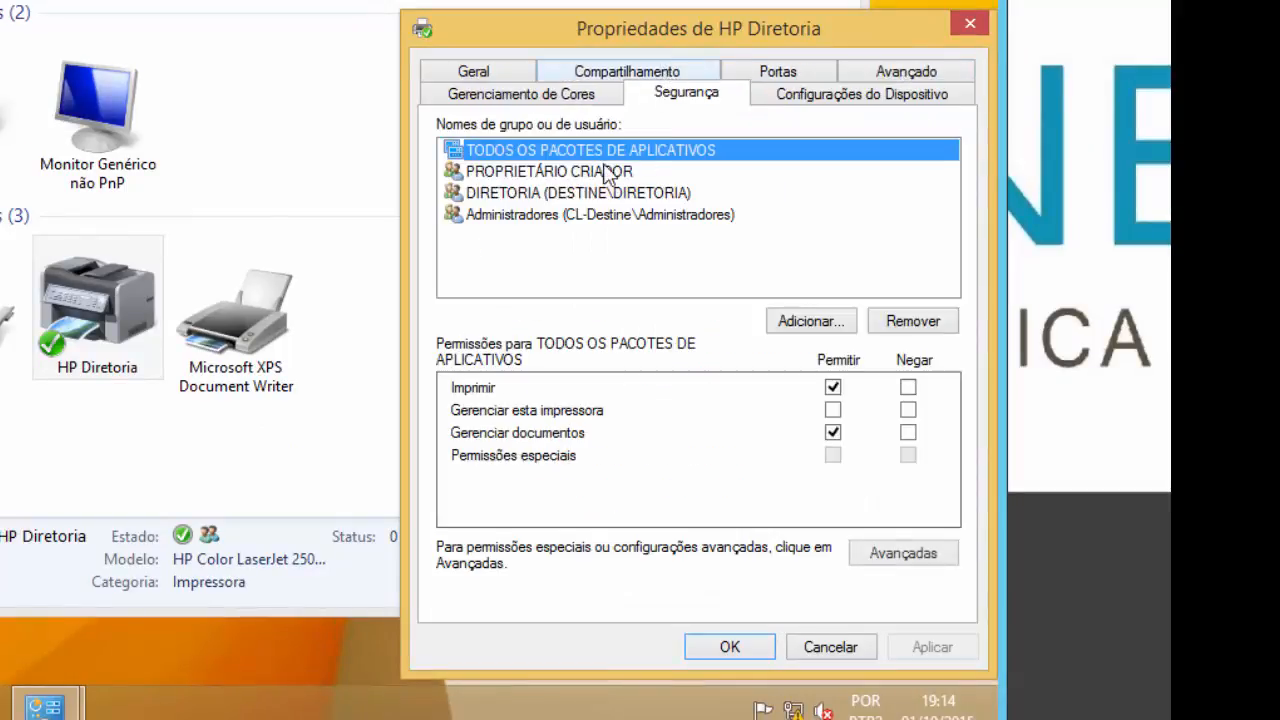
click(552, 192)
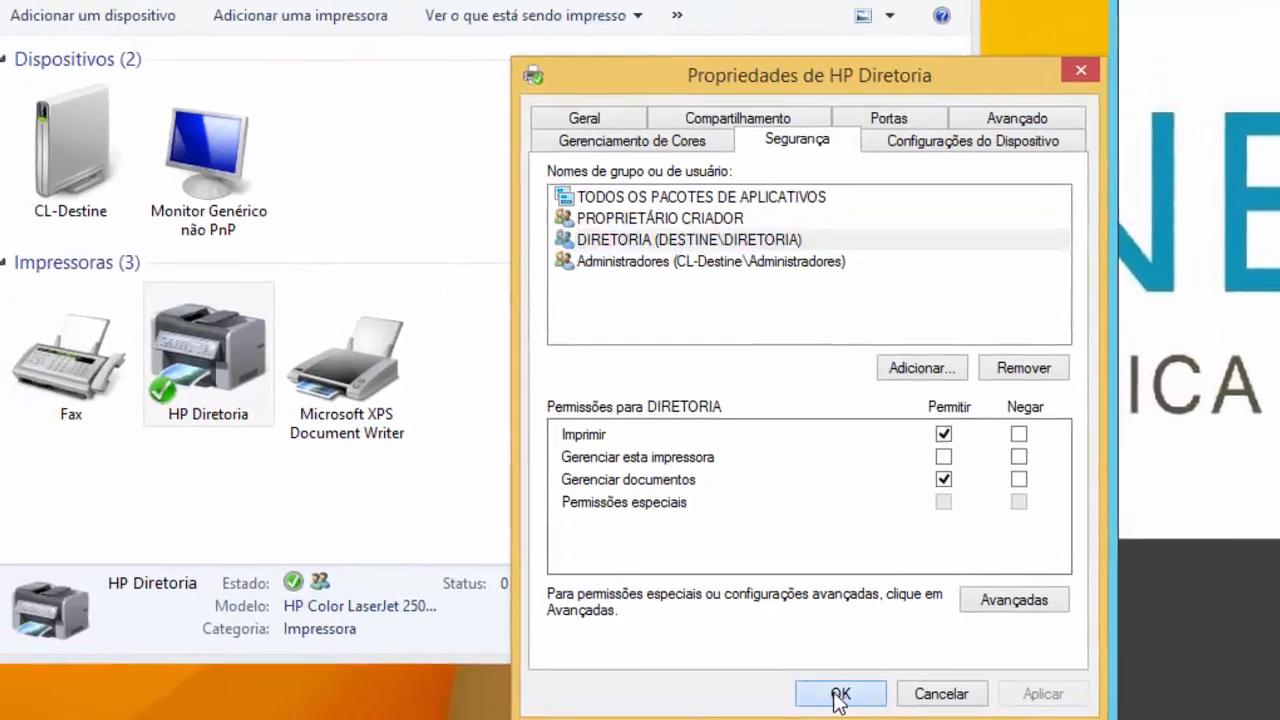
click(729, 647)
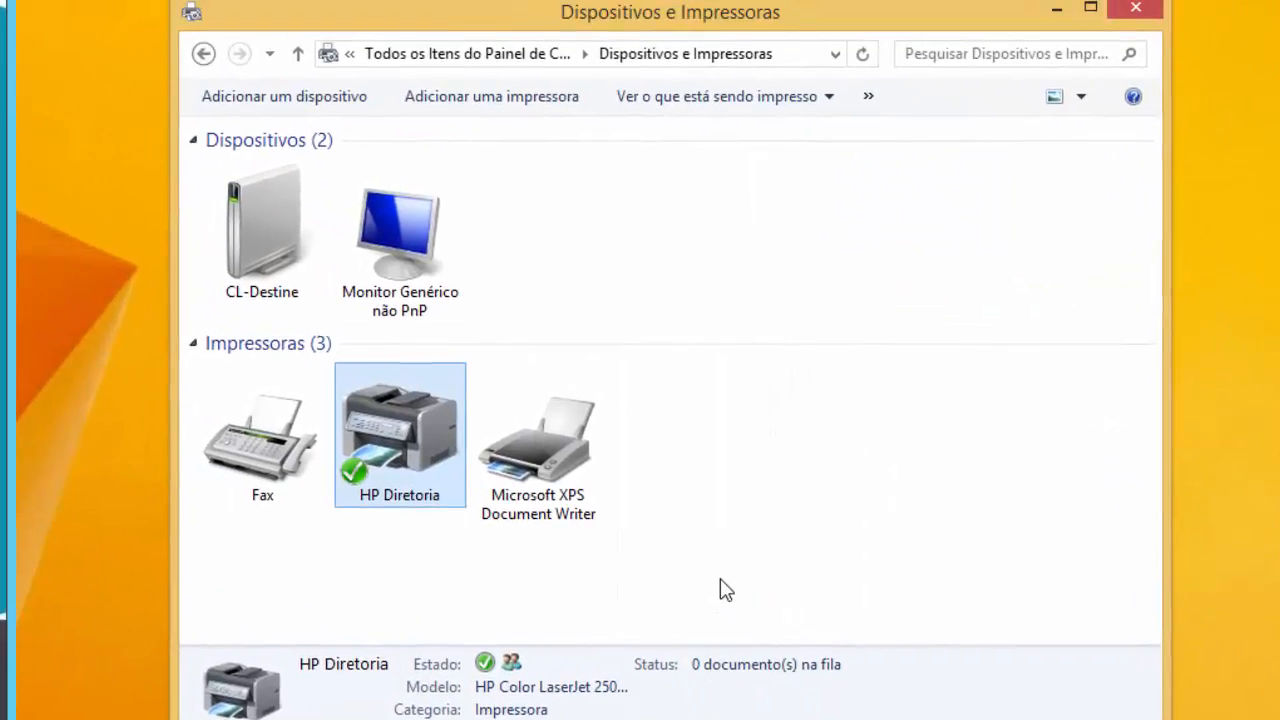